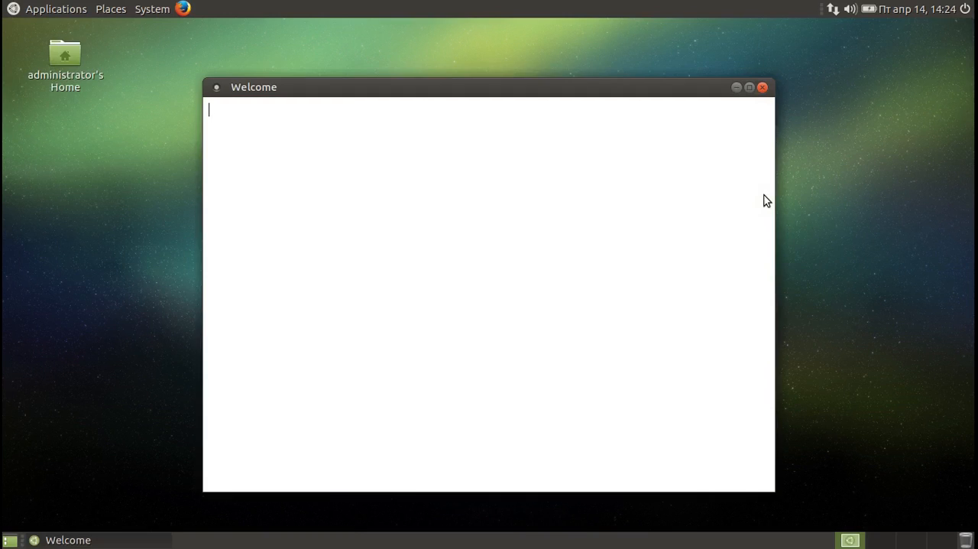
# Close the Welcome window and log out of the current desktop session.
pyautogui.click(762, 88)
pyautogui.click(150, 10)
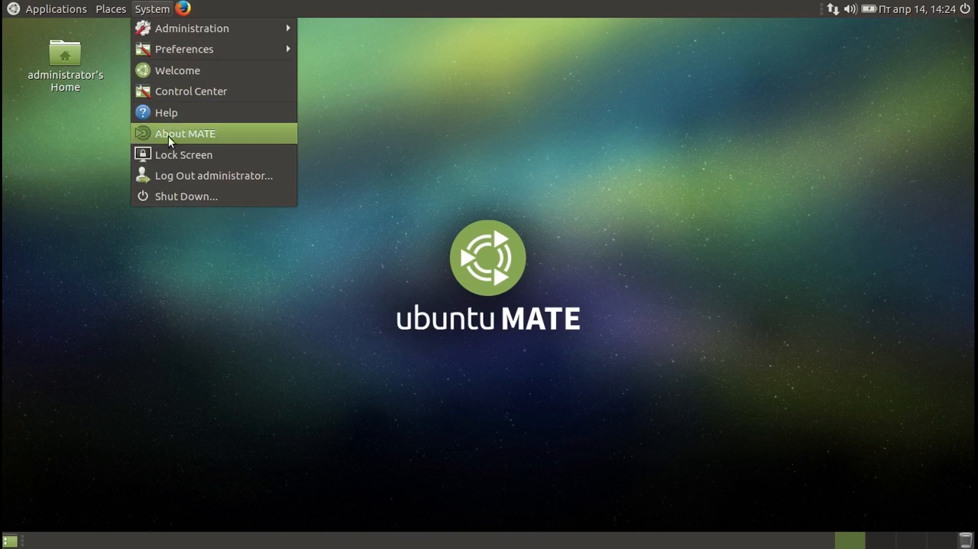
pyautogui.click(171, 172)
pyautogui.click(549, 339)
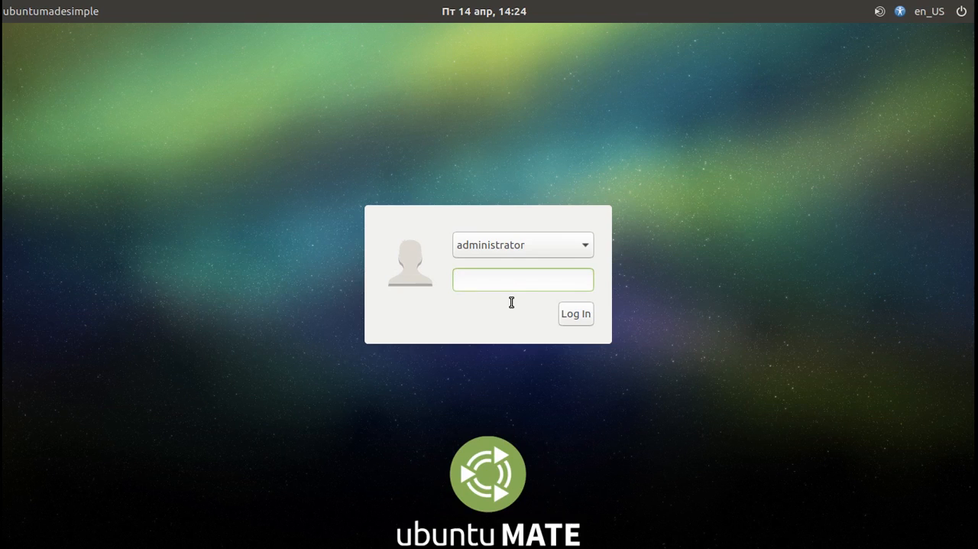
# Log back in with the account password and dismiss the monitor configuration notification.
pyautogui.write('•••')
pyautogui.press('Return')
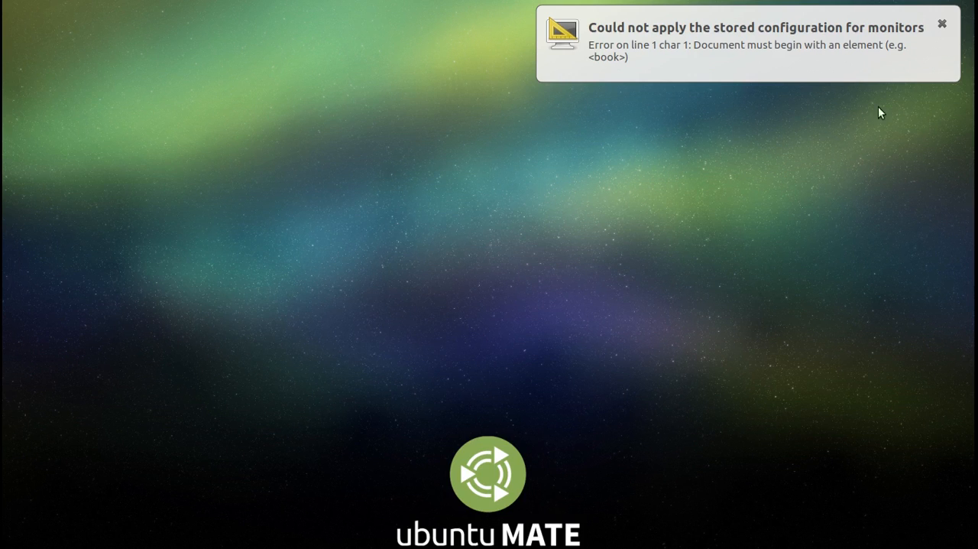
pyautogui.click(942, 24)
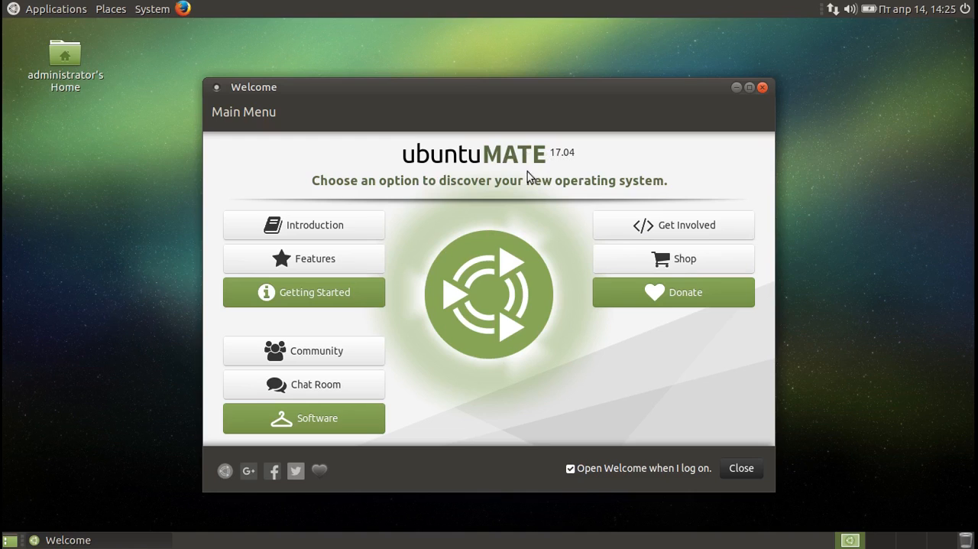
# Read through the Introduction page in a maximized Welcome window, down to its Open Source section, and return to the main menu.
pyautogui.click(363, 216)
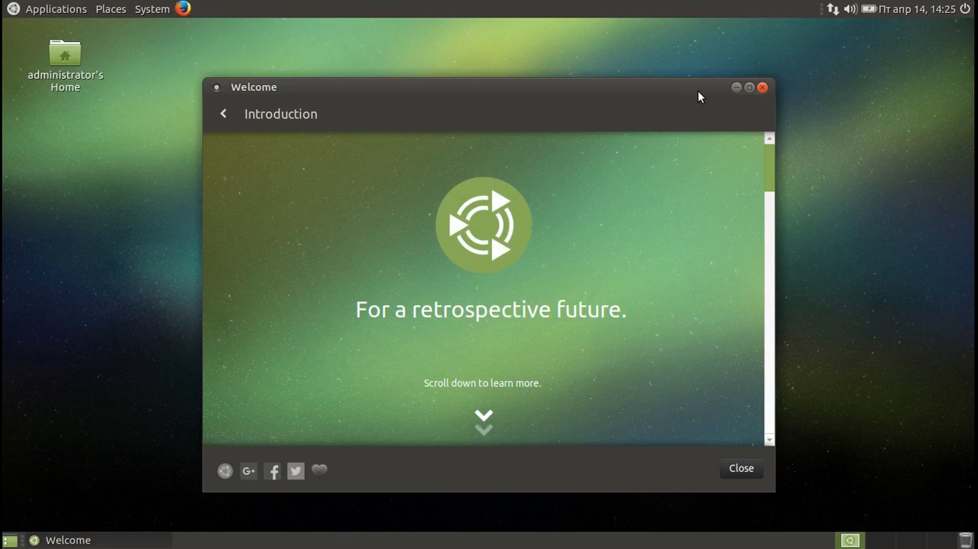
pyautogui.click(749, 87)
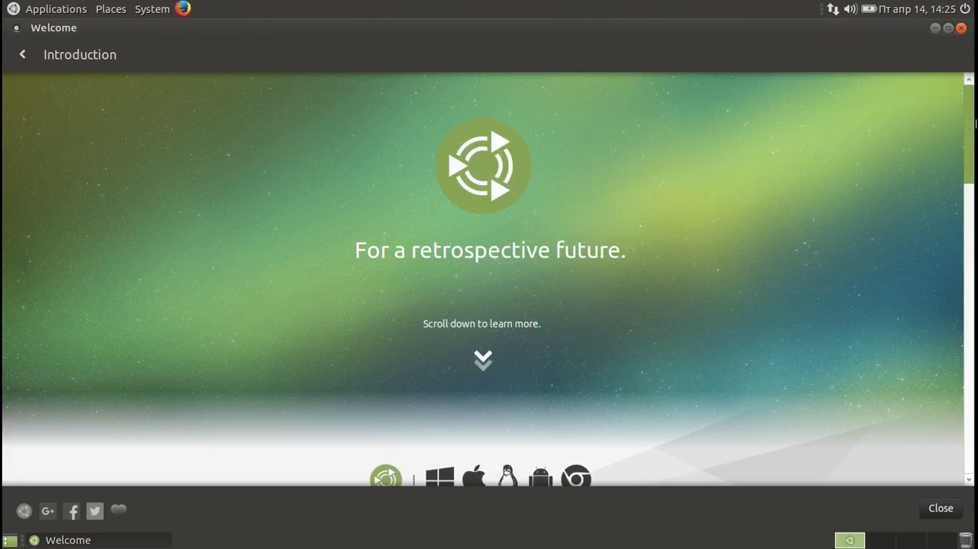
pyautogui.scroll(-5, 973, 129)
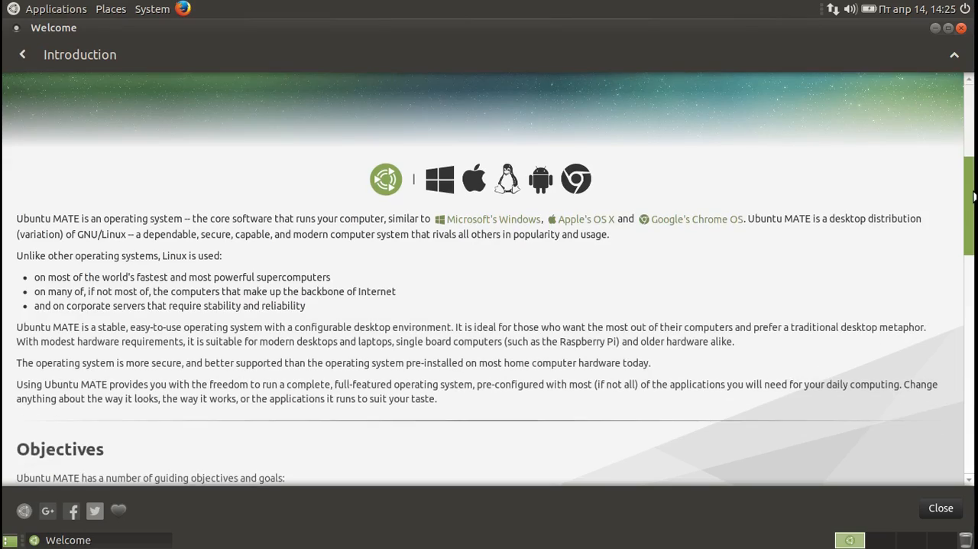
pyautogui.scroll(-6, 976, 221)
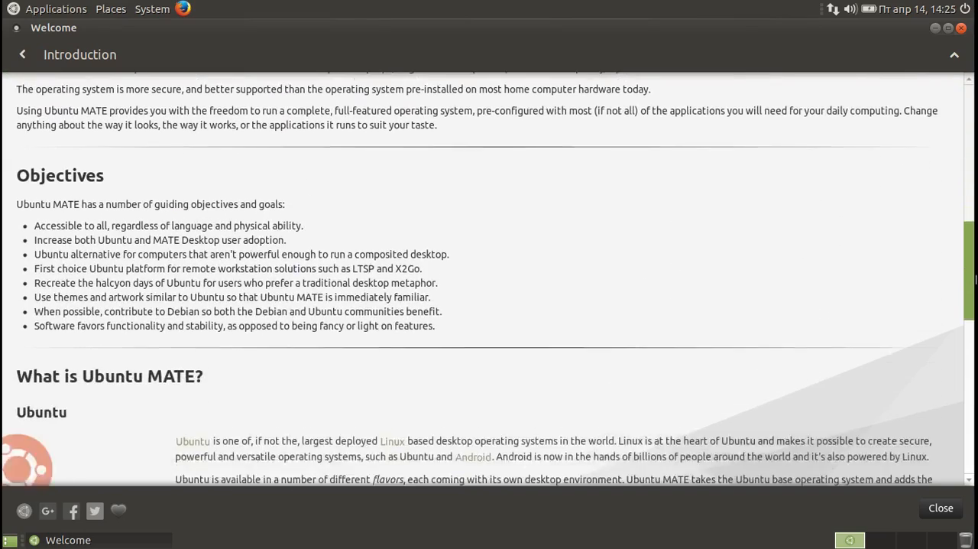
pyautogui.moveTo(976, 284); pyautogui.dragTo(976, 446)
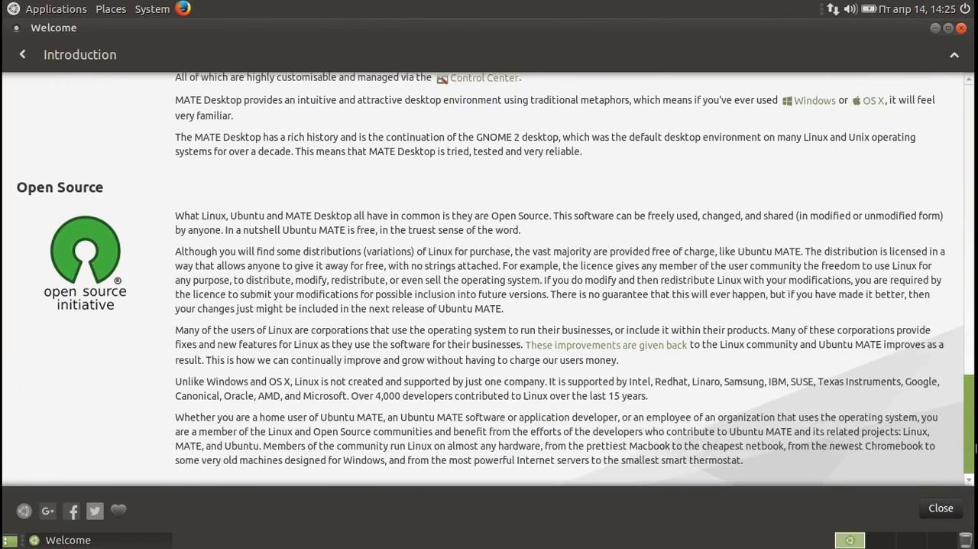
pyautogui.click(23, 57)
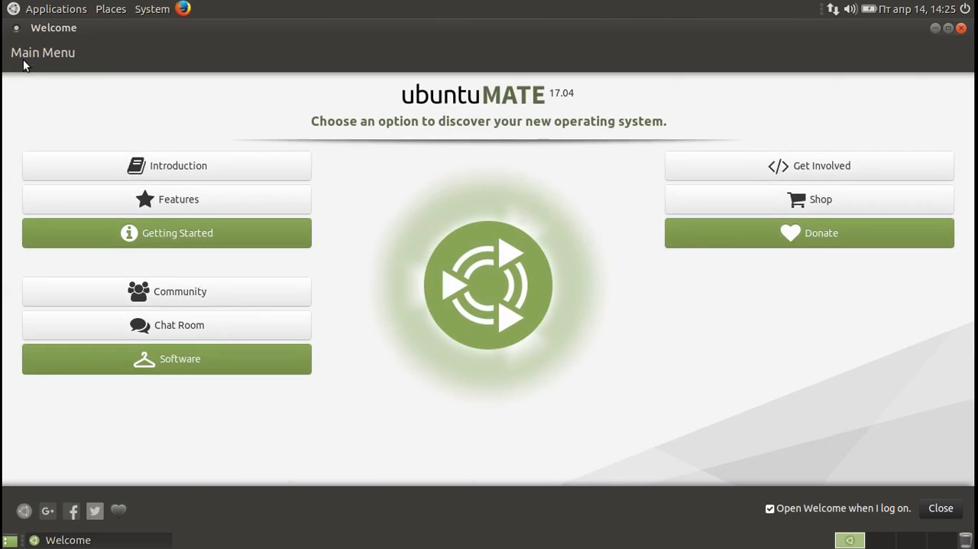
# Look through the Features page down to Mobile Integration and return to the main menu.
pyautogui.click(70, 199)
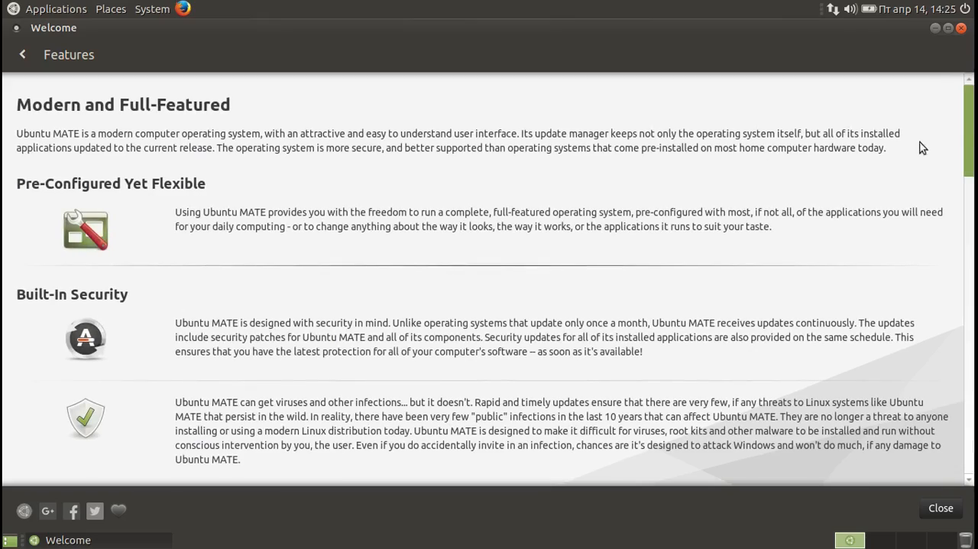
pyautogui.moveTo(971, 124); pyautogui.dragTo(975, 450)
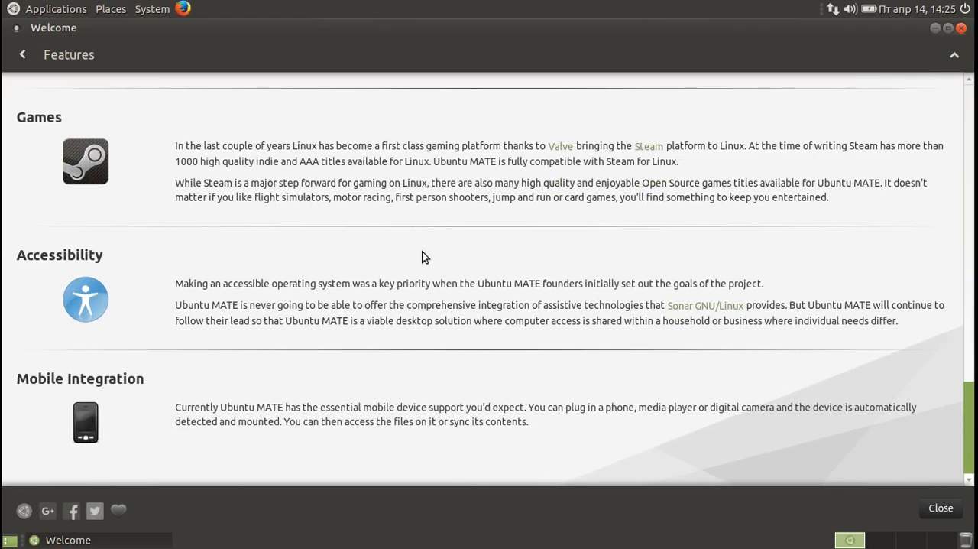
pyautogui.click(22, 56)
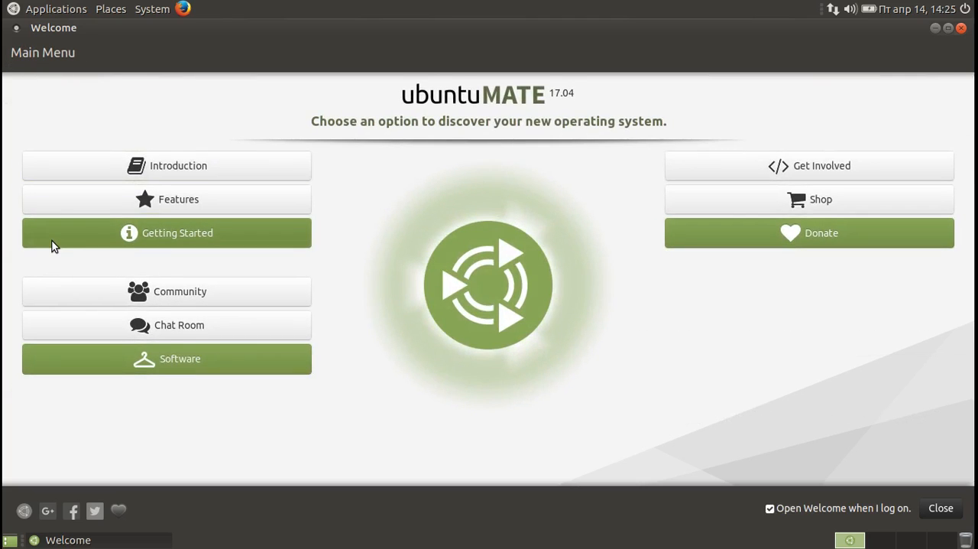
# Review the Updates & Extras topic under Getting Started and start a check for software updates.
pyautogui.click(52, 241)
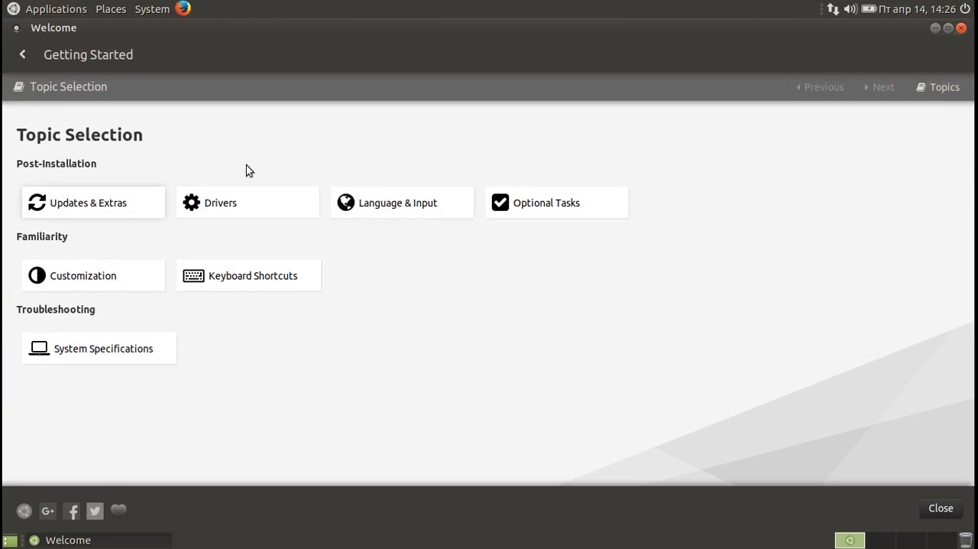
pyautogui.click(143, 210)
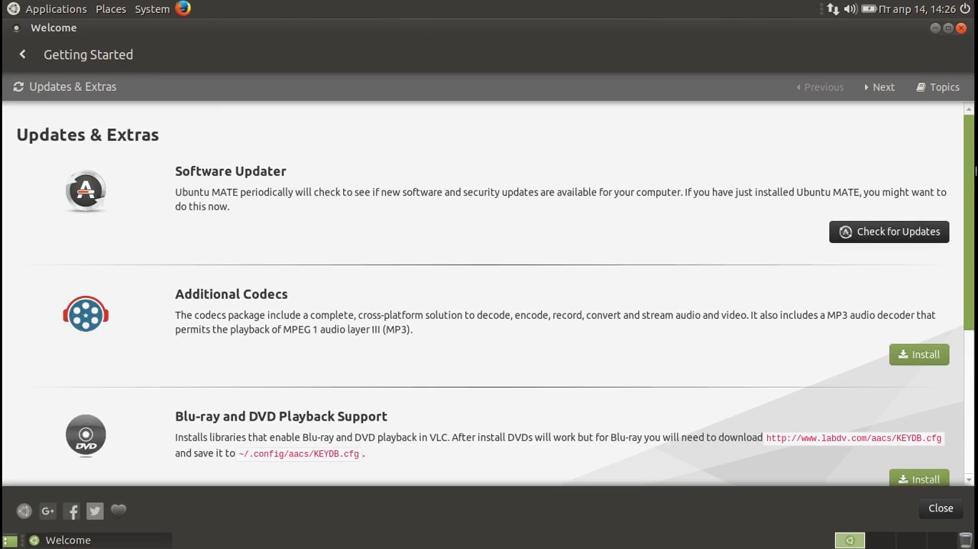
pyautogui.moveTo(975, 178); pyautogui.dragTo(975, 333)
pyautogui.moveTo(975, 376); pyautogui.dragTo(975, 164)
pyautogui.click(904, 233)
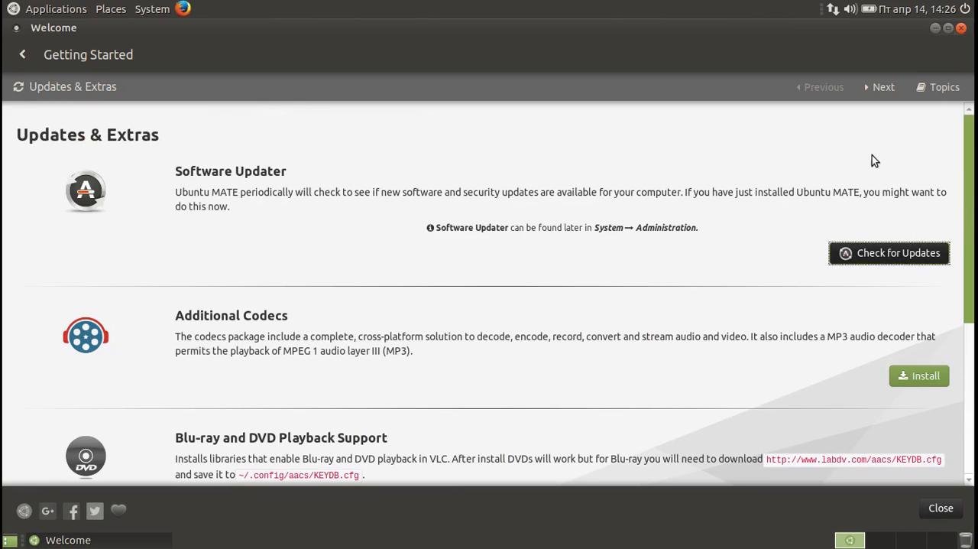
# Go through the Getting Started topics from Drivers through Optional Tasks to Customisation, viewing the backup, firewall and user options.
pyautogui.click(883, 88)
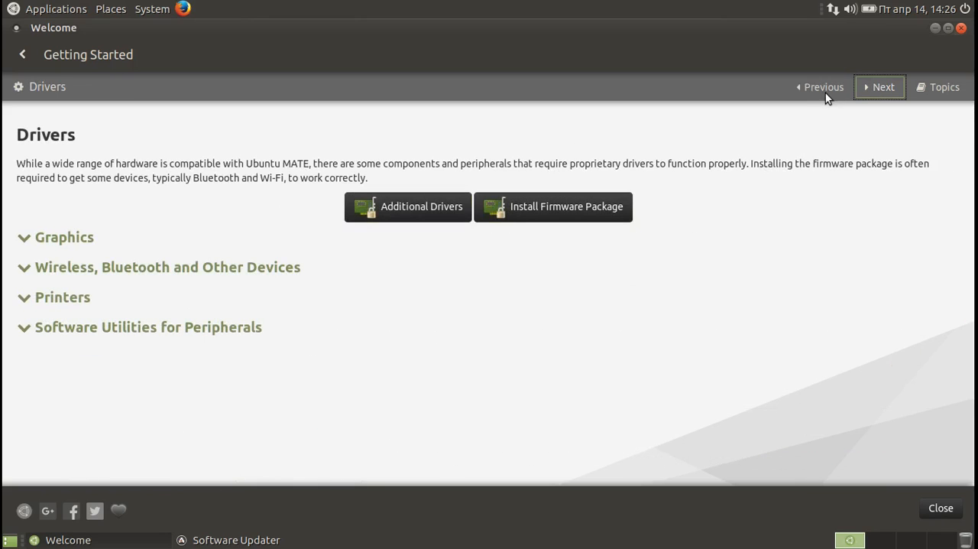
pyautogui.click(876, 87)
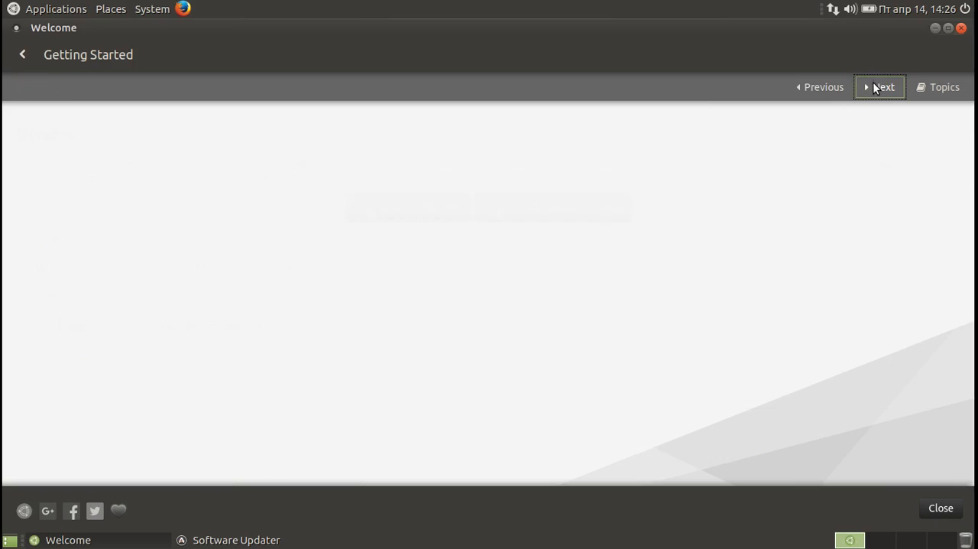
pyautogui.click(876, 87)
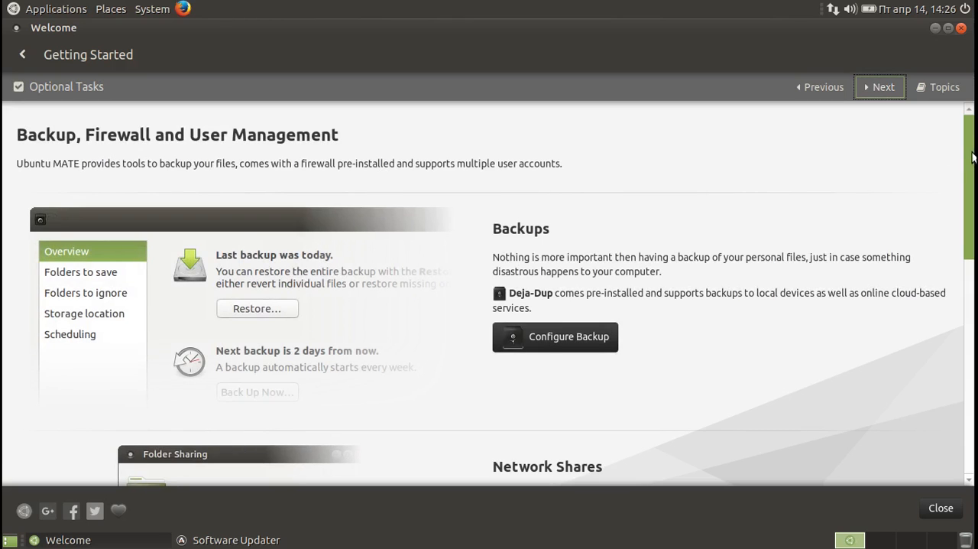
pyautogui.moveTo(974, 162); pyautogui.dragTo(974, 409)
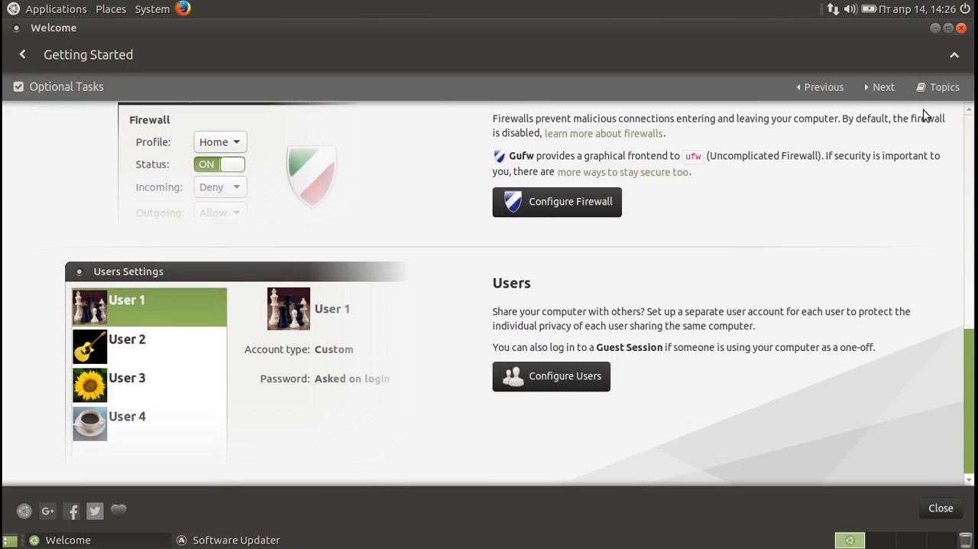
pyautogui.click(869, 89)
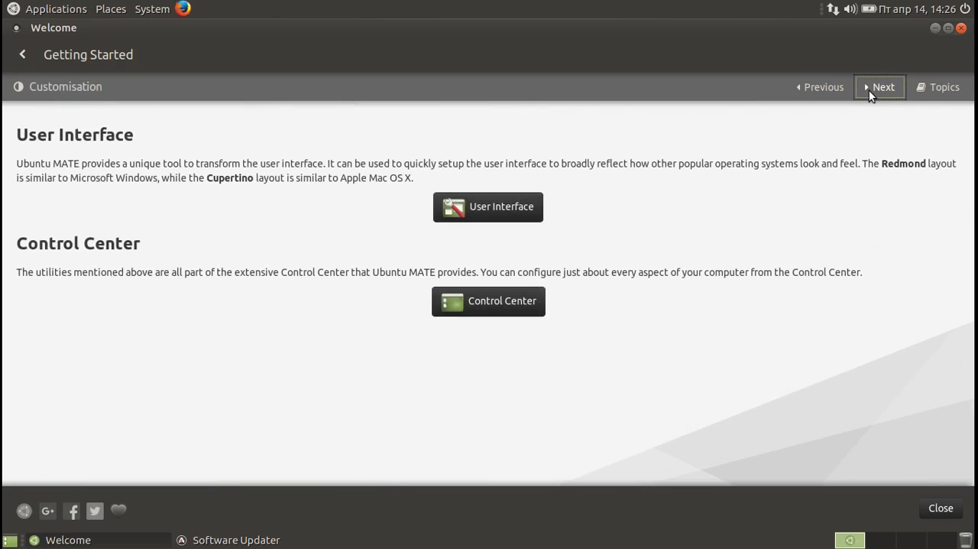
# Examine the complete list of keyboard and mouse shortcuts in Getting Started.
pyautogui.click(870, 89)
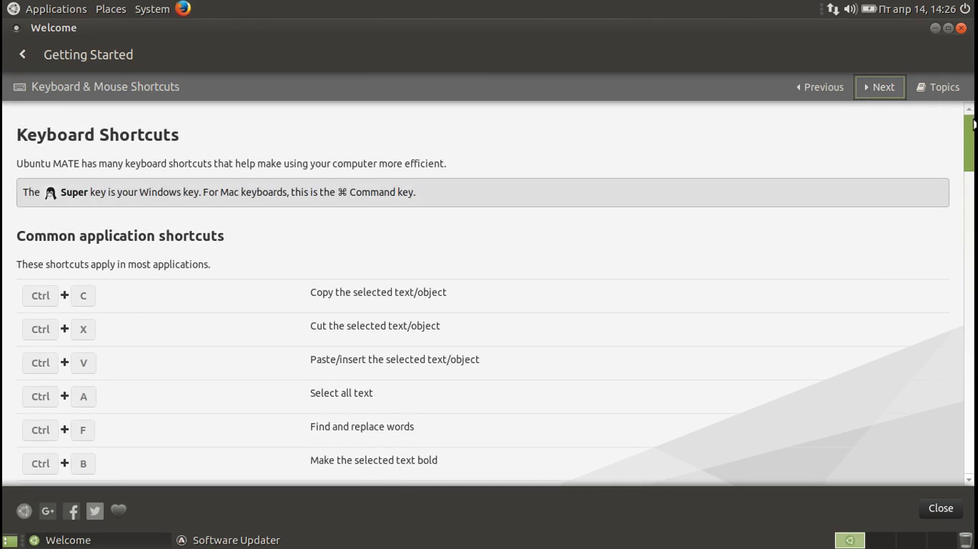
pyautogui.scroll(-2, 975, 153)
pyautogui.scroll(-15, 974, 164)
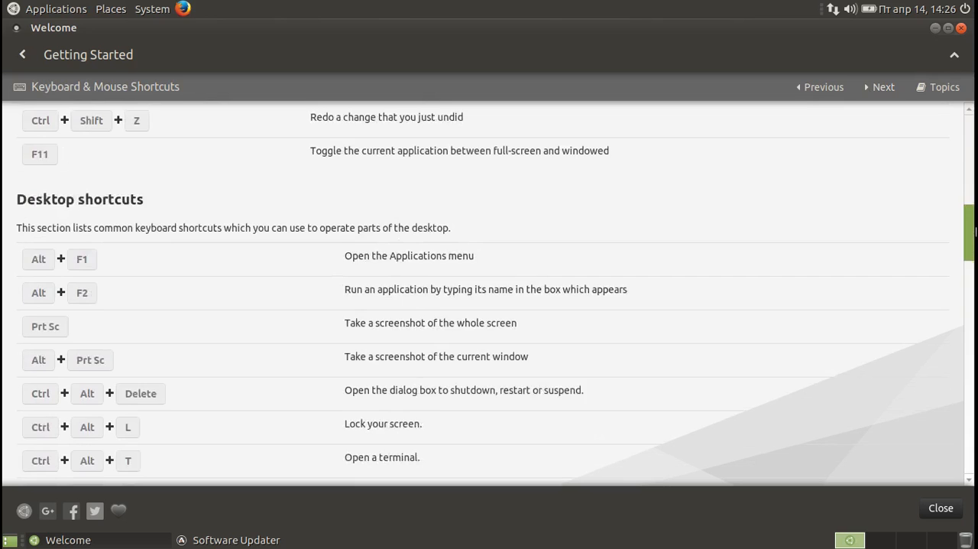
pyautogui.moveTo(975, 260); pyautogui.dragTo(975, 435)
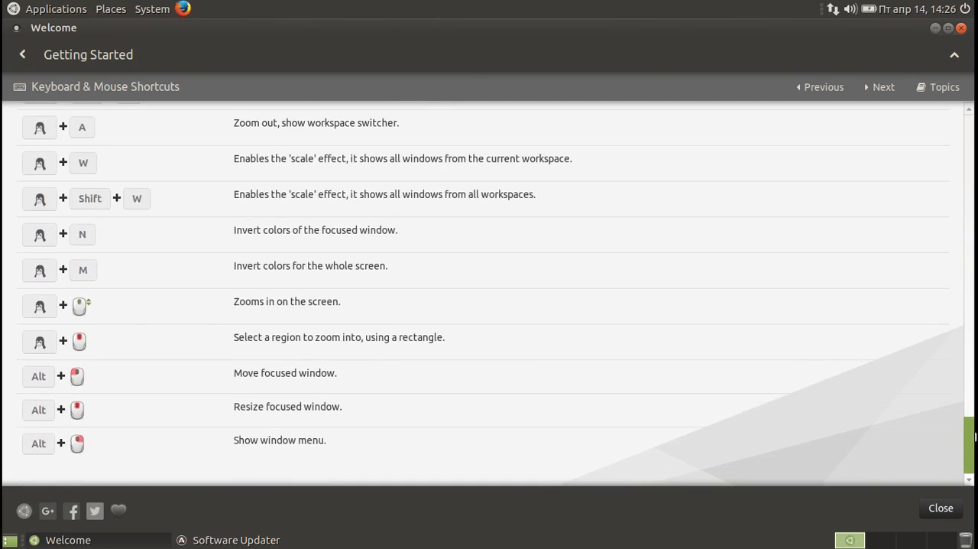
# Examine the basic system specifications, covering the system, processor, components and storage.
pyautogui.click(876, 90)
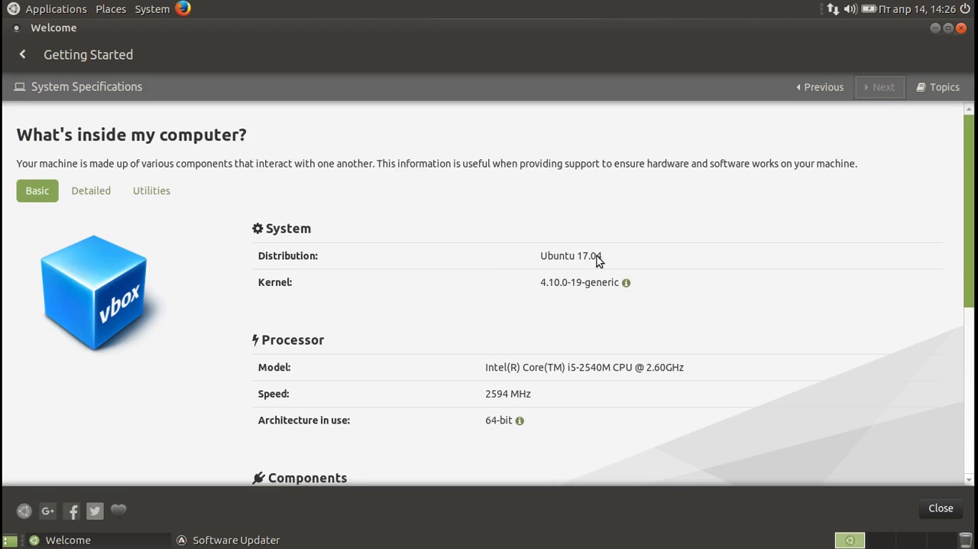
pyautogui.moveTo(969, 253); pyautogui.dragTo(976, 341)
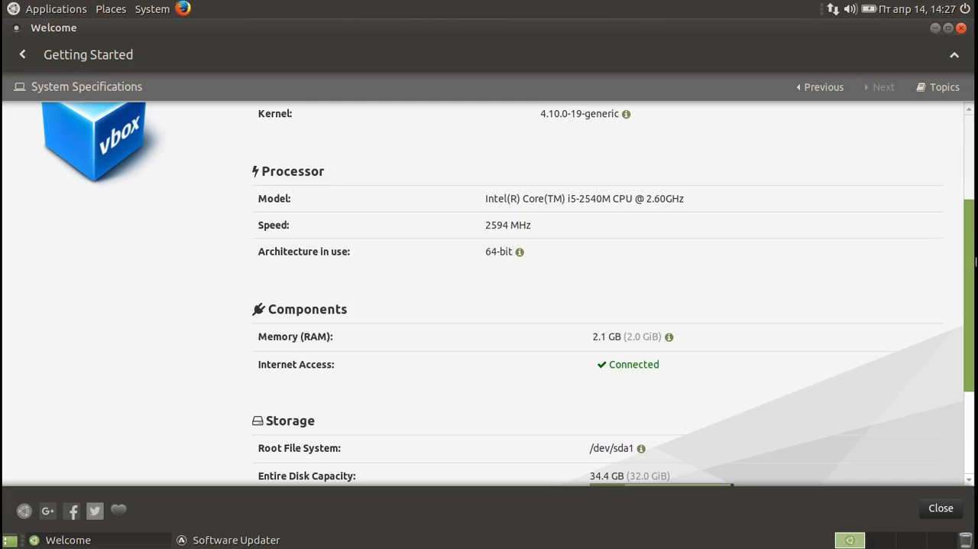
pyautogui.scroll(-4, 973, 291)
pyautogui.moveTo(973, 408); pyautogui.dragTo(963, 30)
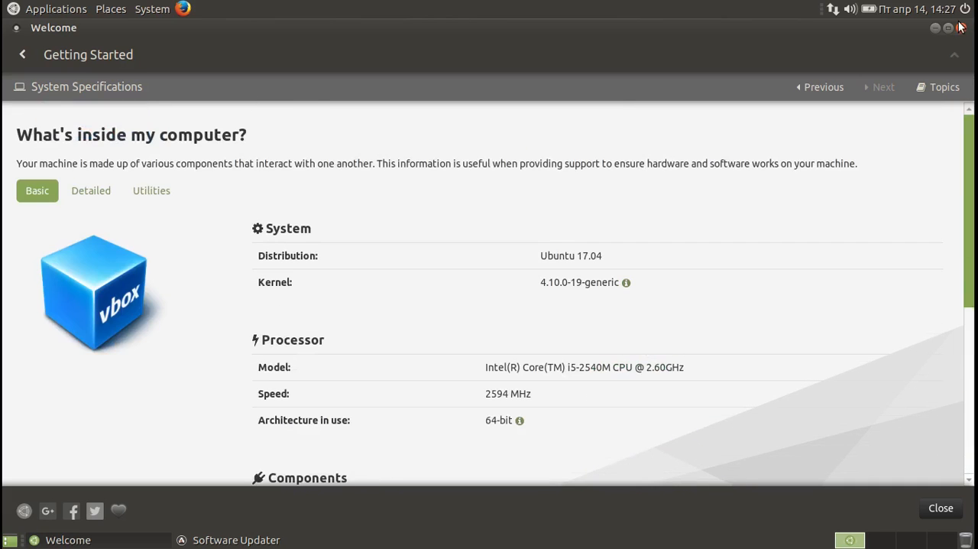
# View the detailed specifications and the list of system utilities, and return to the Welcome main menu.
pyautogui.click(93, 190)
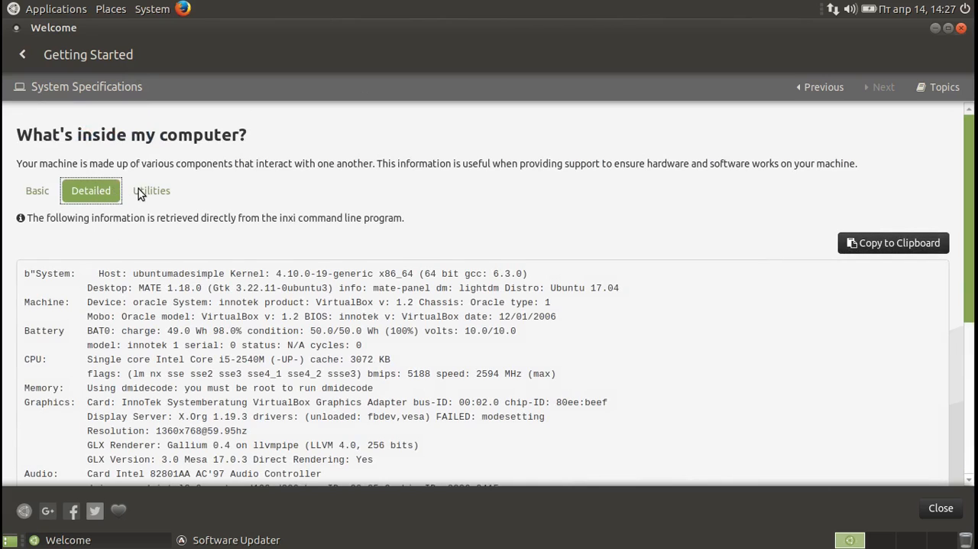
pyautogui.click(138, 189)
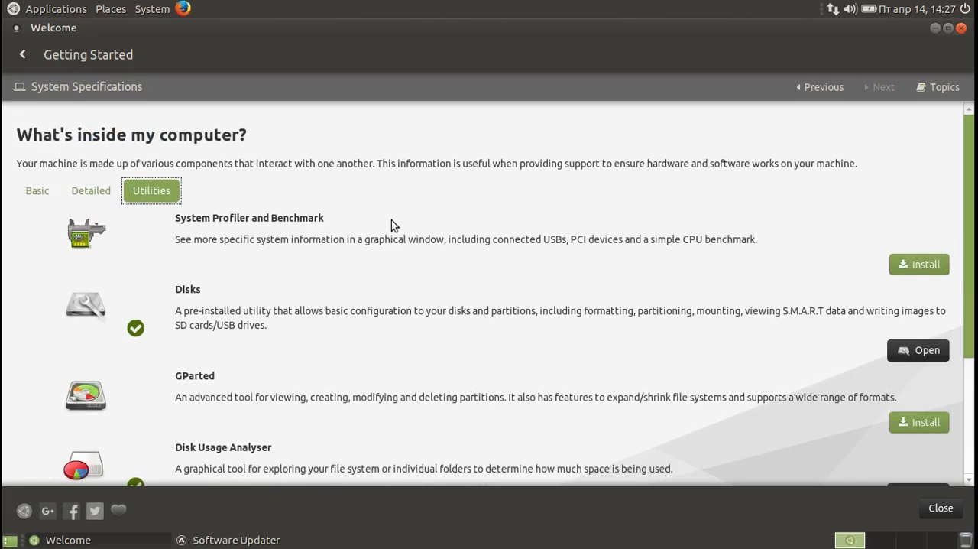
pyautogui.moveTo(970, 192); pyautogui.dragTo(965, 394)
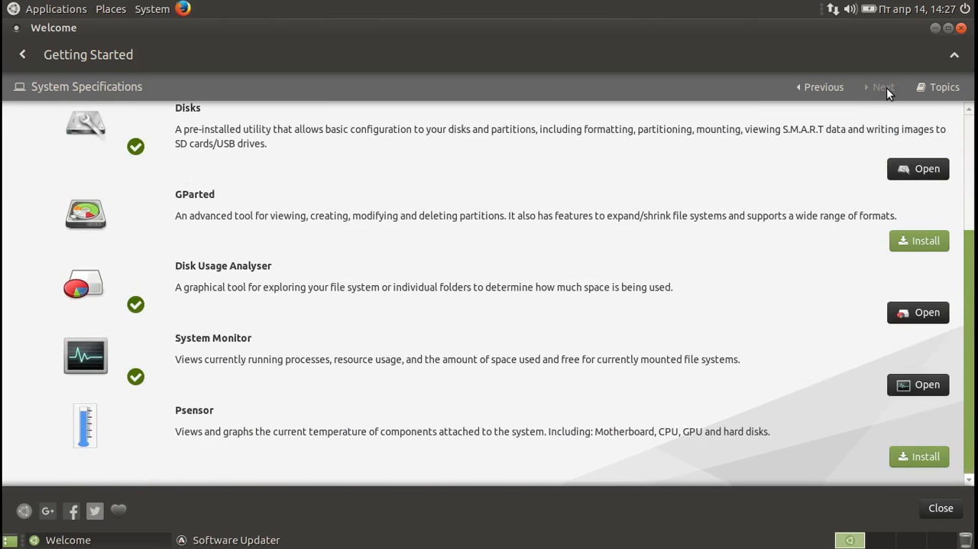
pyautogui.click(925, 89)
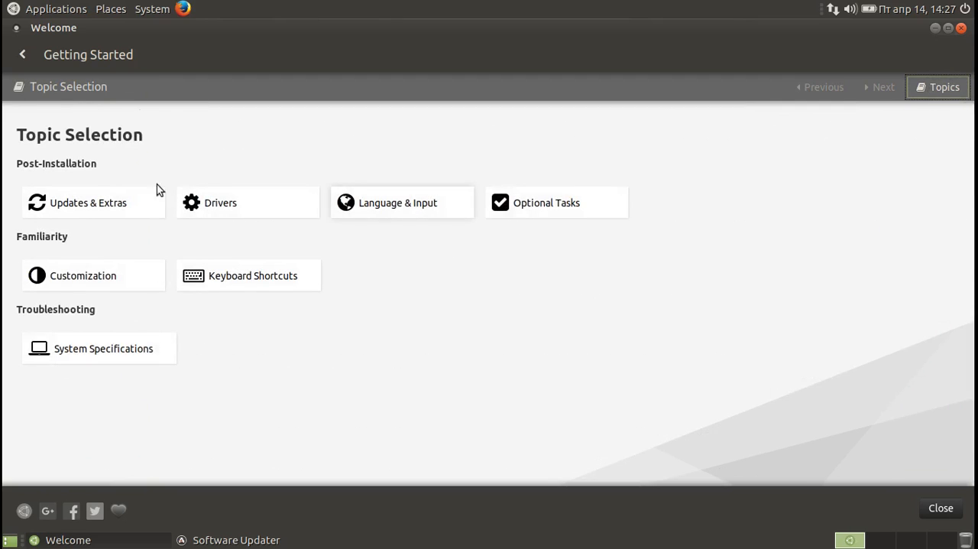
pyautogui.click(23, 55)
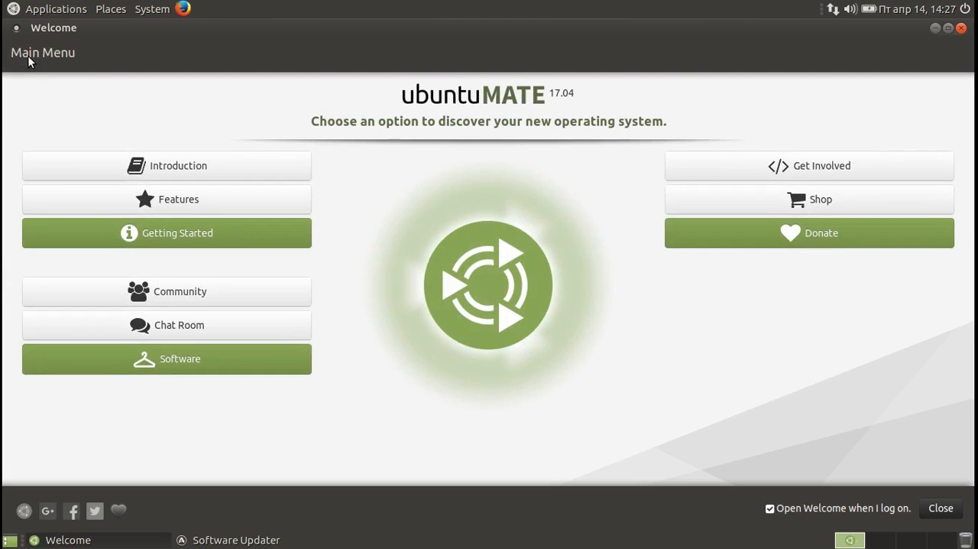
# View the Community page with its forum and social network links, and open the Chat Room page.
pyautogui.click(58, 296)
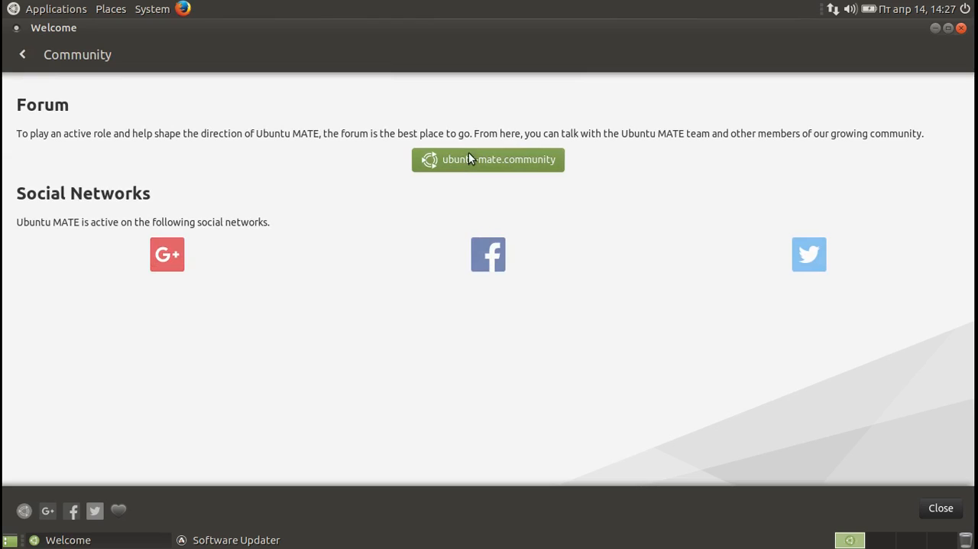
pyautogui.click(22, 54)
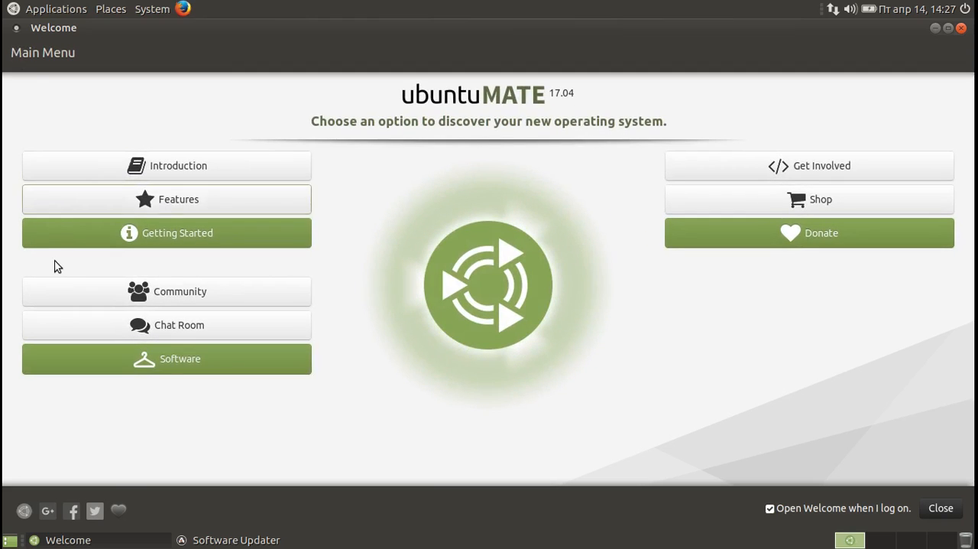
pyautogui.click(76, 337)
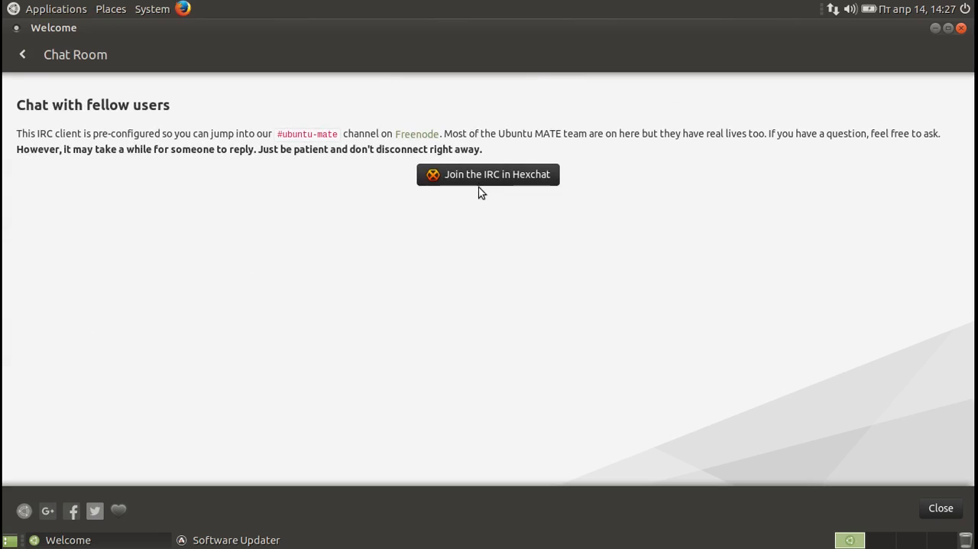
# Join the Ubuntu MATE IRC channel in HexChat, quit HexChat, and return to the Welcome main menu.
pyautogui.click(479, 175)
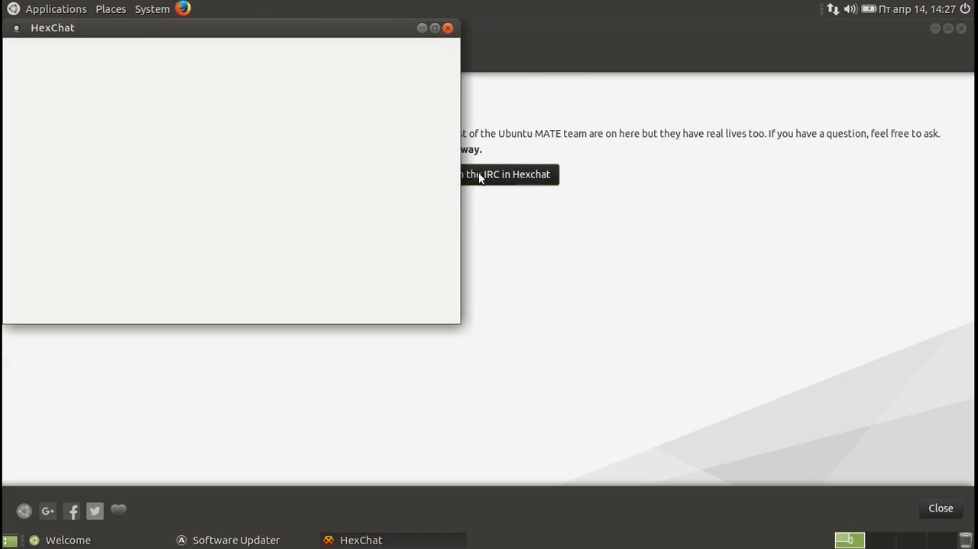
pyautogui.click(450, 29)
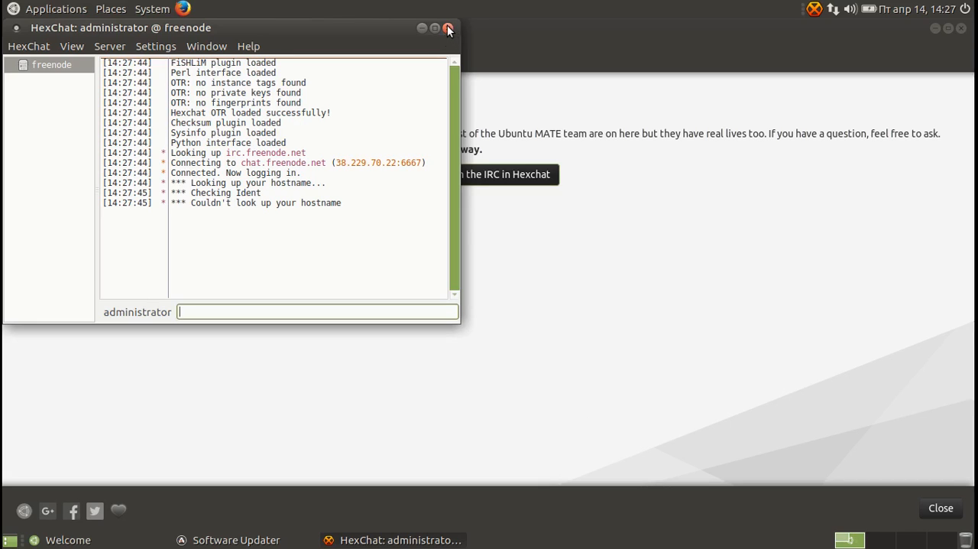
pyautogui.click(306, 249)
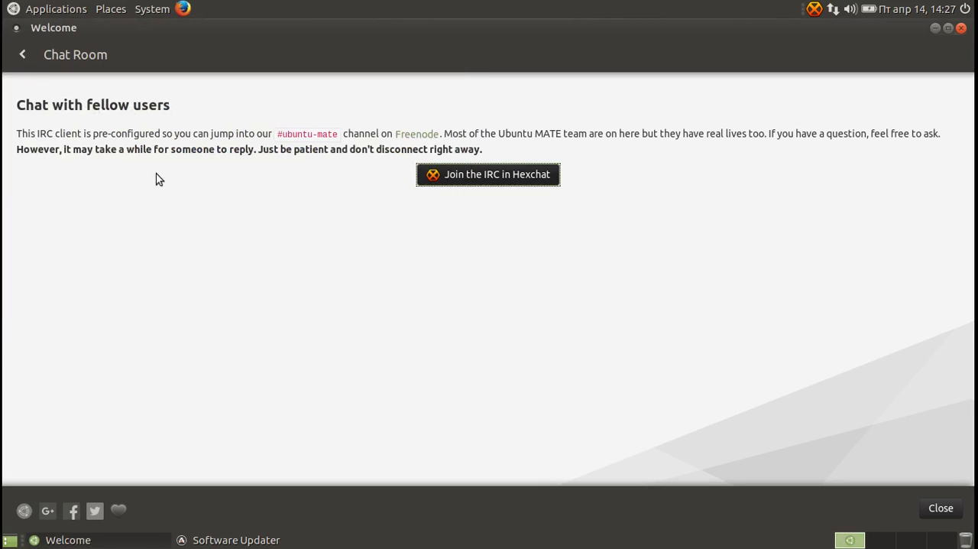
pyautogui.click(21, 55)
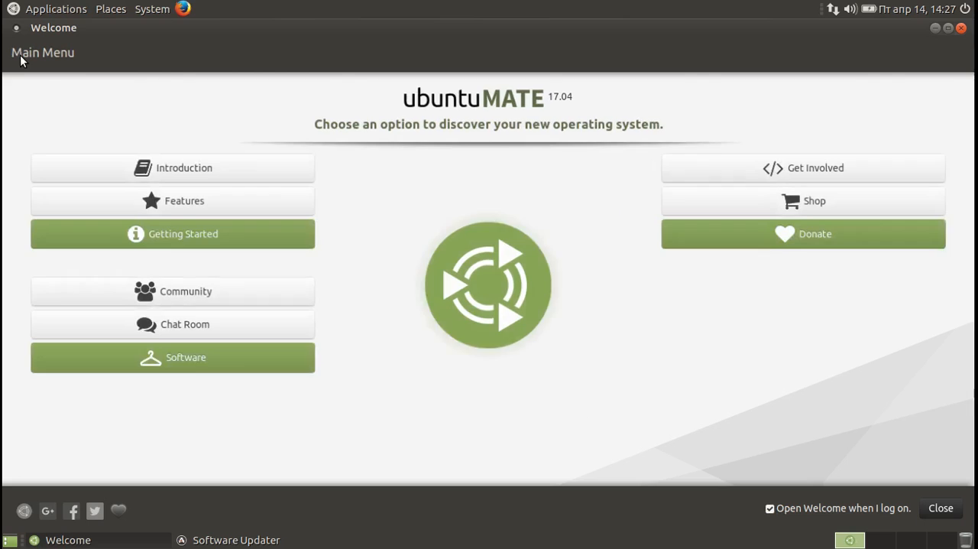
# Open the Software Boutique and browse its Accessories, Education, Games and Graphics categories.
pyautogui.click(64, 361)
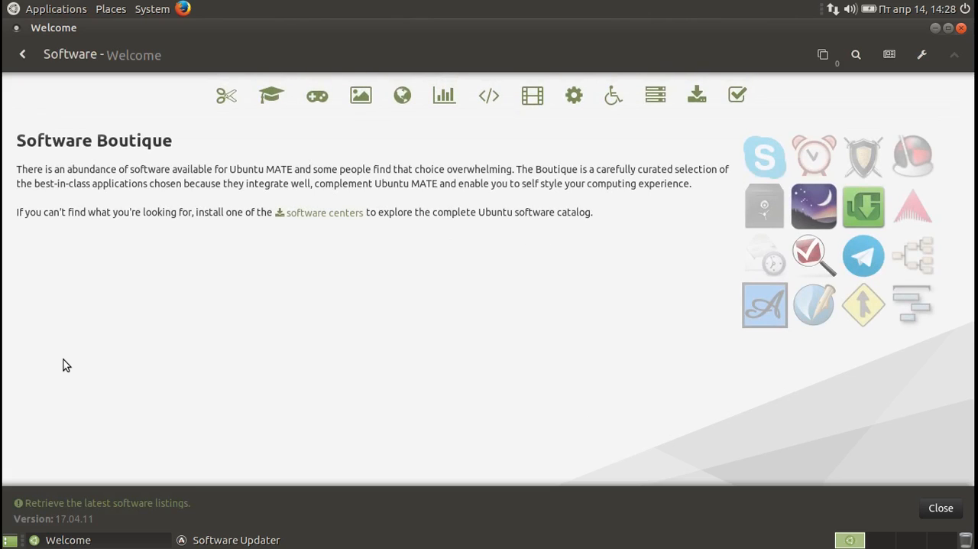
pyautogui.click(226, 98)
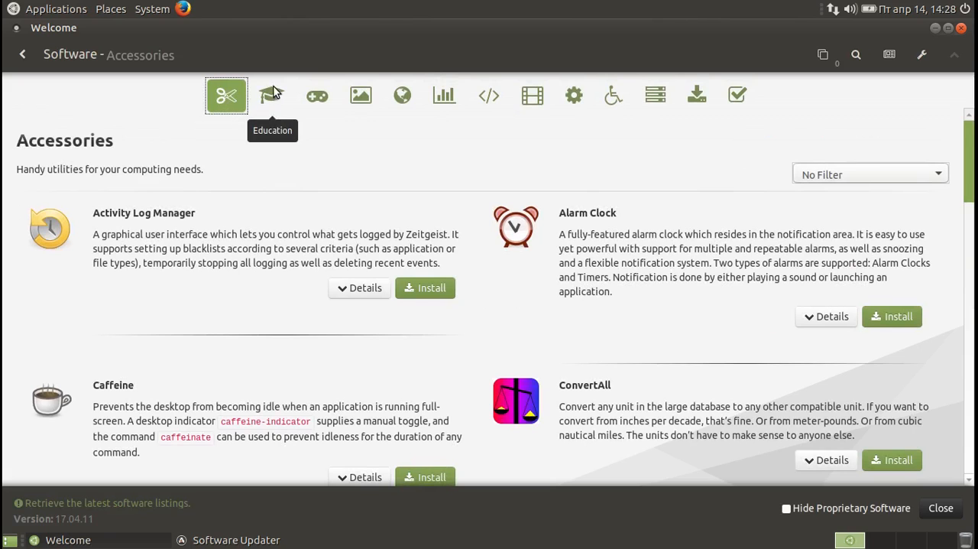
pyautogui.click(273, 94)
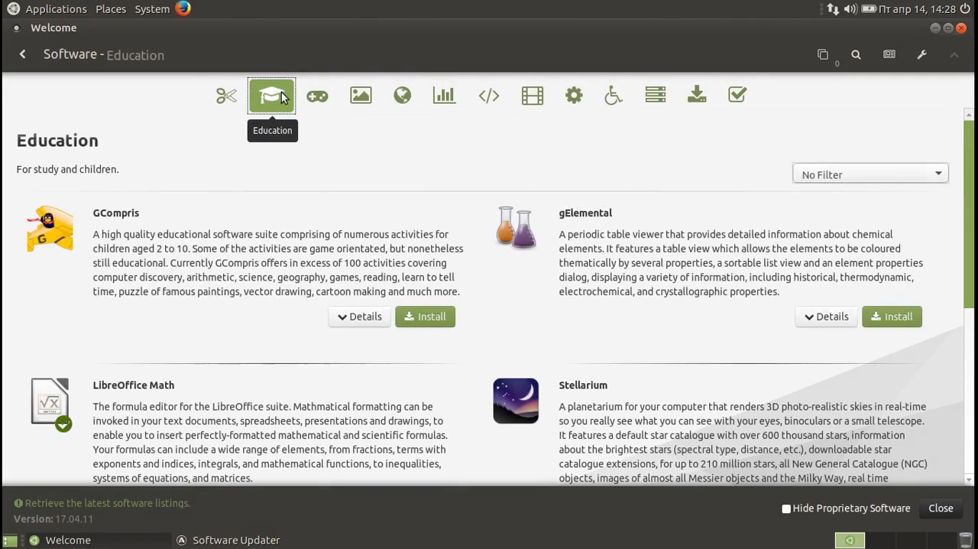
pyautogui.click(318, 102)
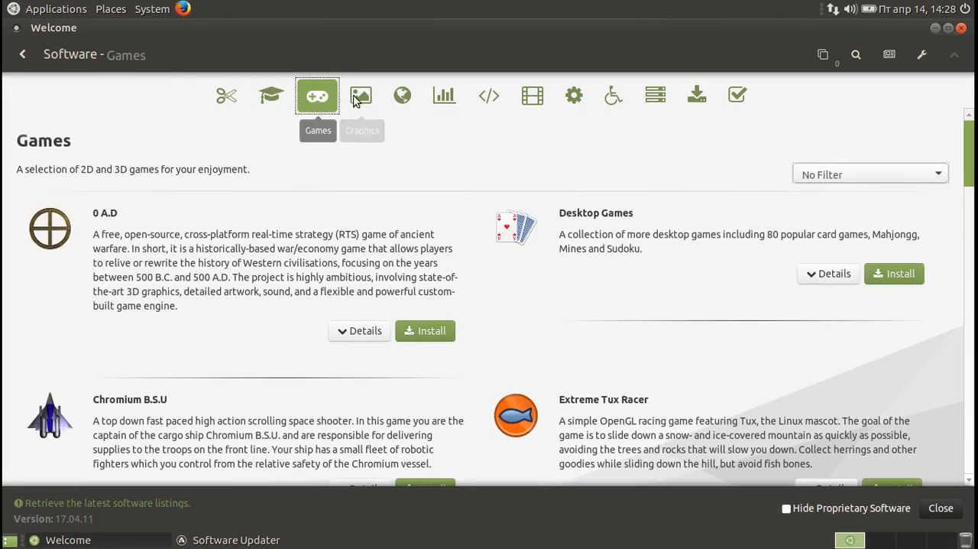
pyautogui.click(363, 95)
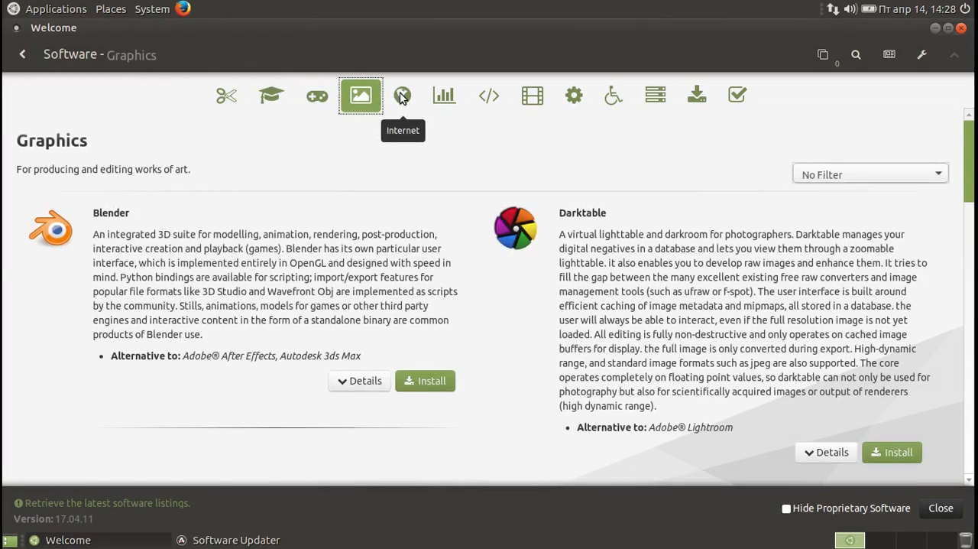
# Browse the applications in the Internet category and switch the Hide Proprietary Software option on and back off.
pyautogui.click(402, 95)
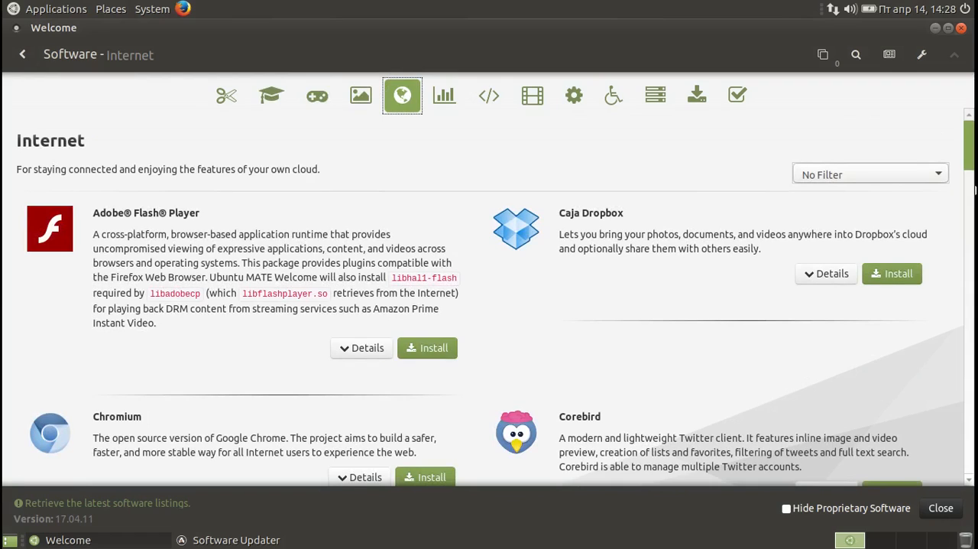
pyautogui.scroll(-5, 973, 199)
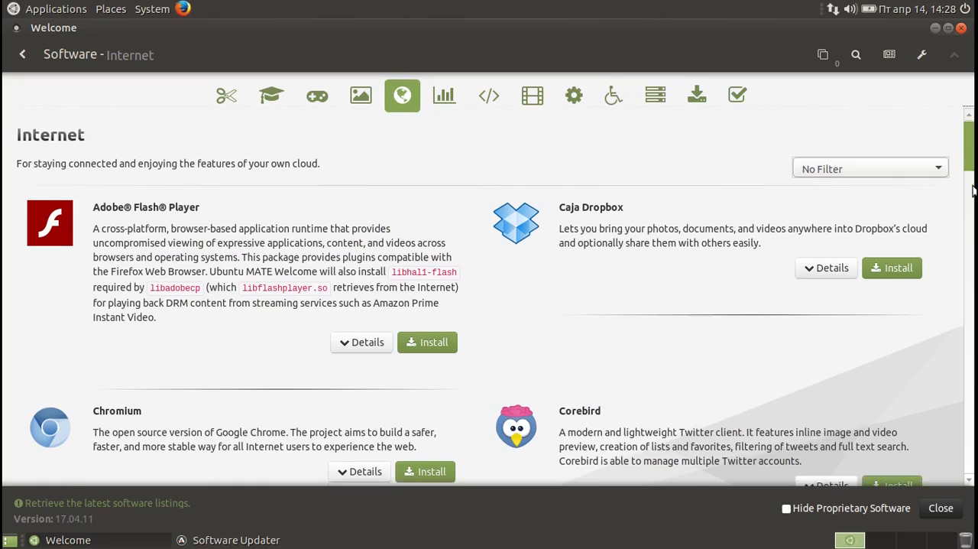
pyautogui.scroll(-5, 975, 239)
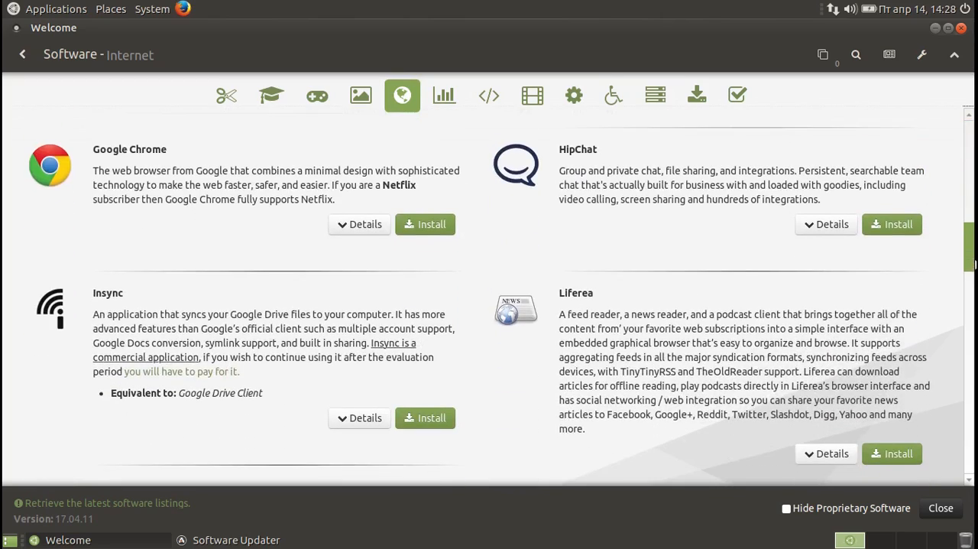
pyautogui.moveTo(974, 265); pyautogui.dragTo(974, 254)
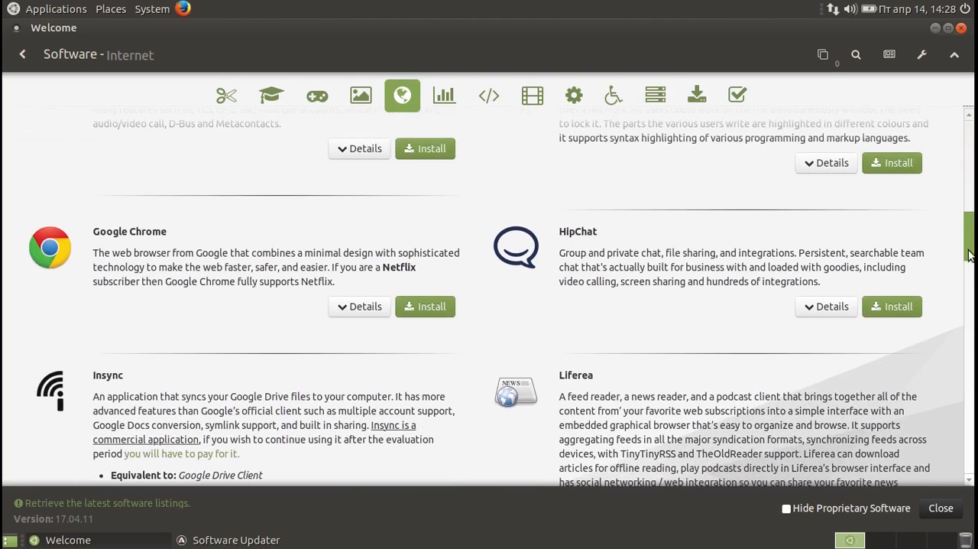
pyautogui.click(786, 508)
pyautogui.click(787, 508)
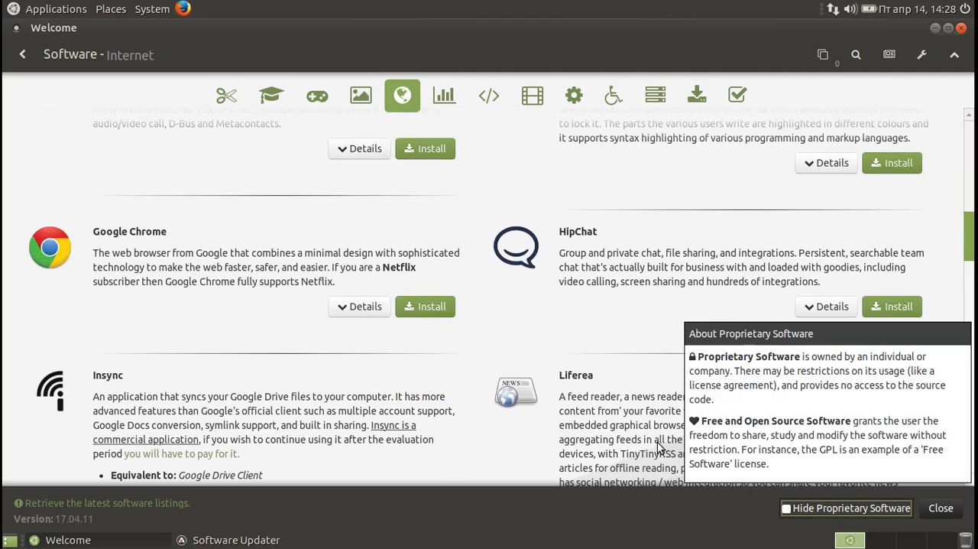
# Queue Google Chrome and Skype for Linux Beta for installation from the Internet category.
pyautogui.click(418, 307)
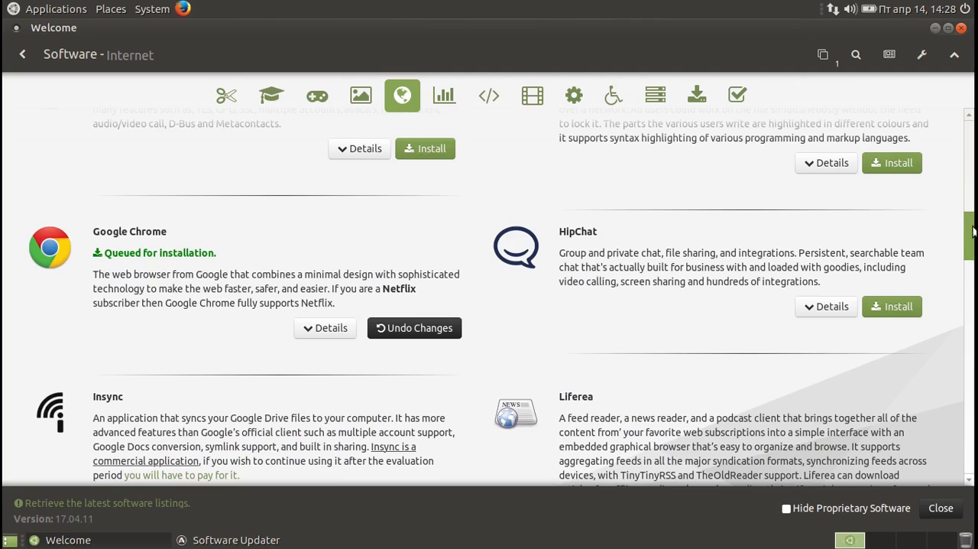
pyautogui.scroll(-3, 971, 274)
pyautogui.scroll(-12, 971, 273)
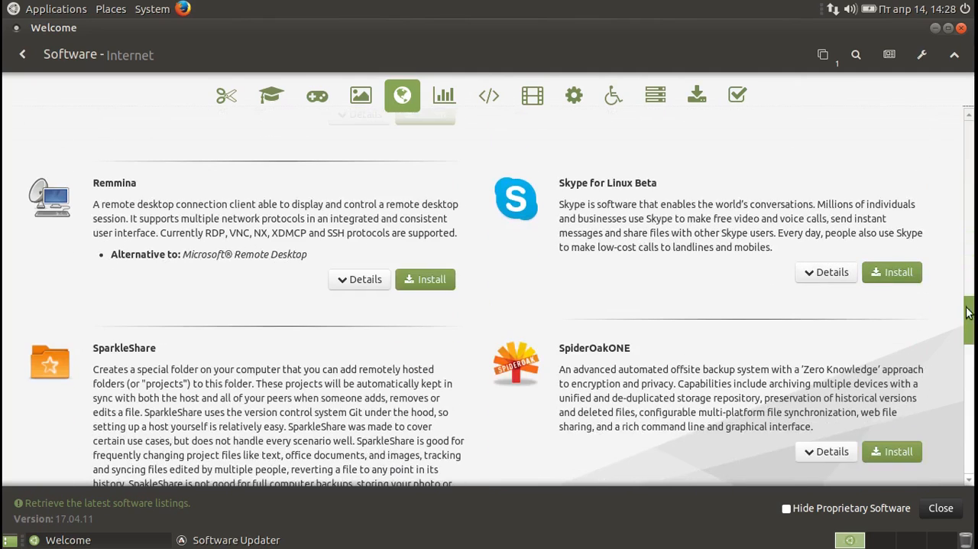
pyautogui.click(889, 272)
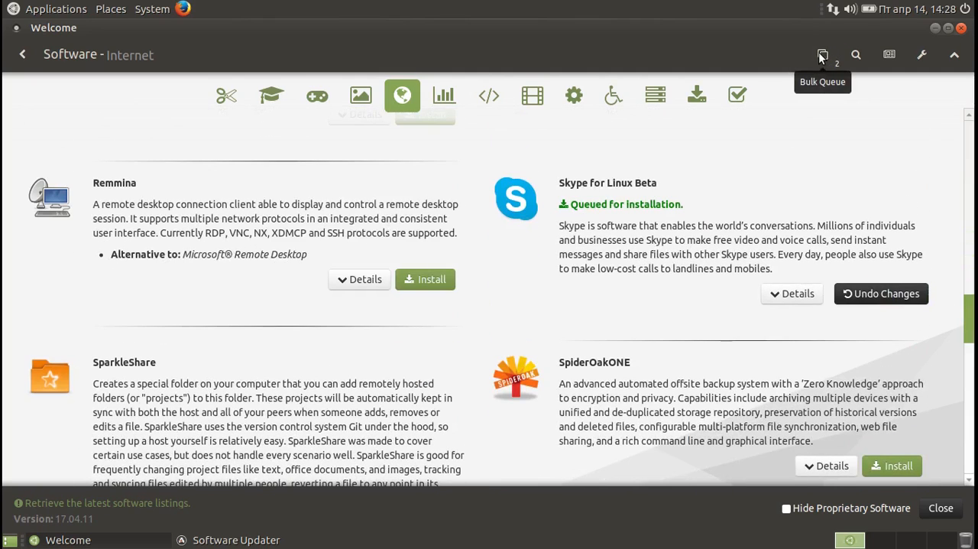
# Apply the changes in the Bulk Queue, return to the main menu, and authorize the installation with the account password.
pyautogui.click(822, 57)
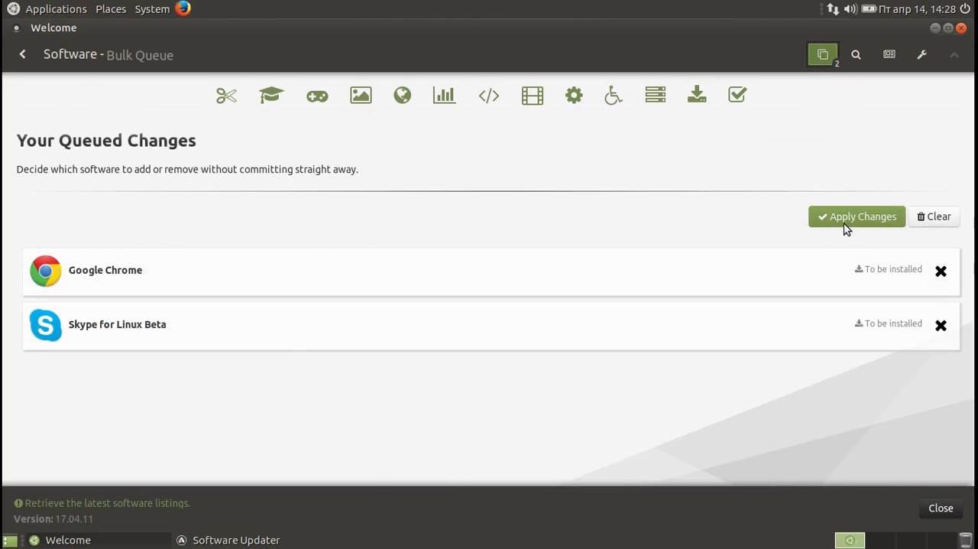
pyautogui.click(847, 220)
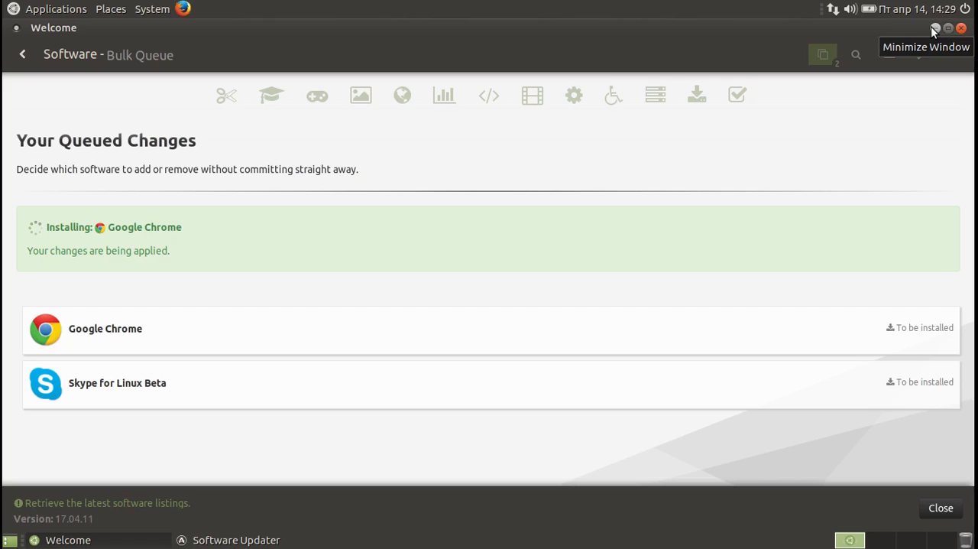
pyautogui.click(24, 51)
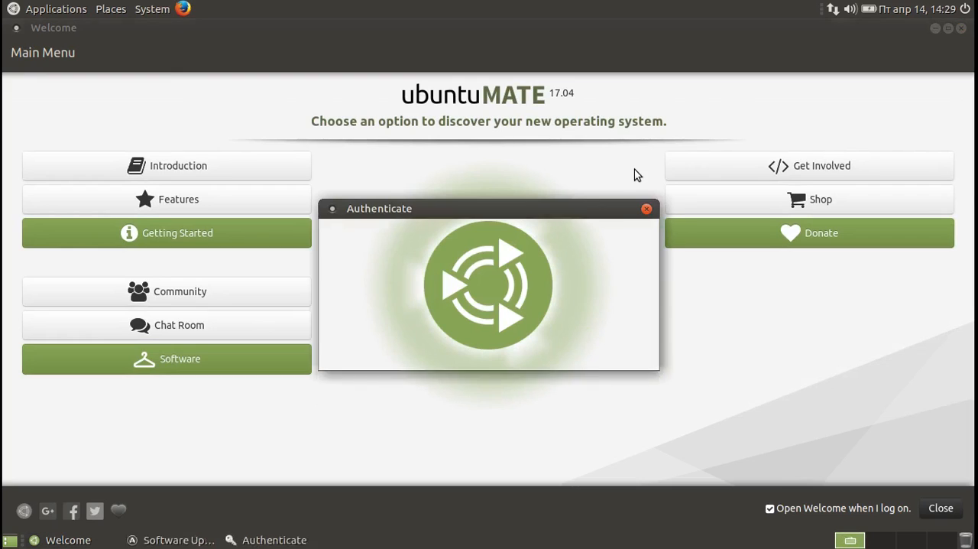
pyautogui.write('•••')
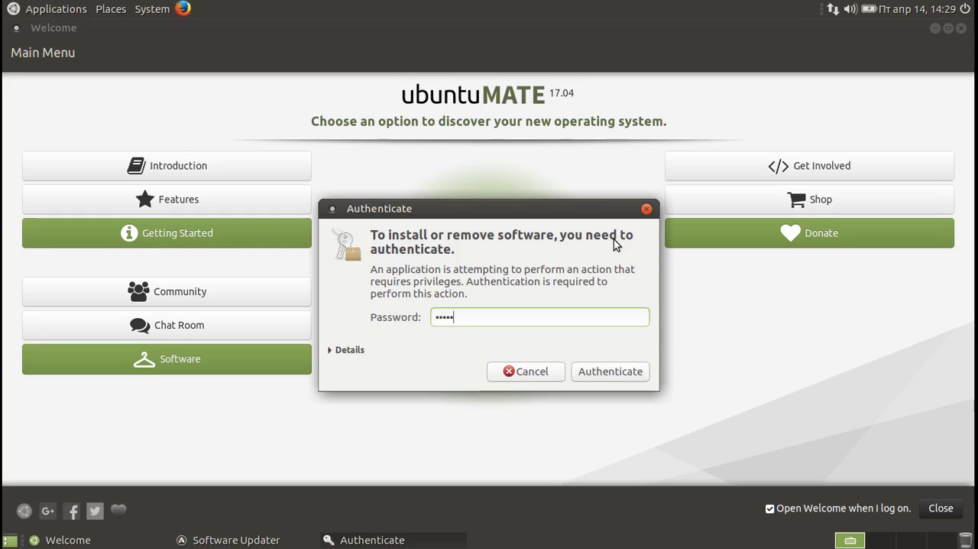
pyautogui.press('Return')
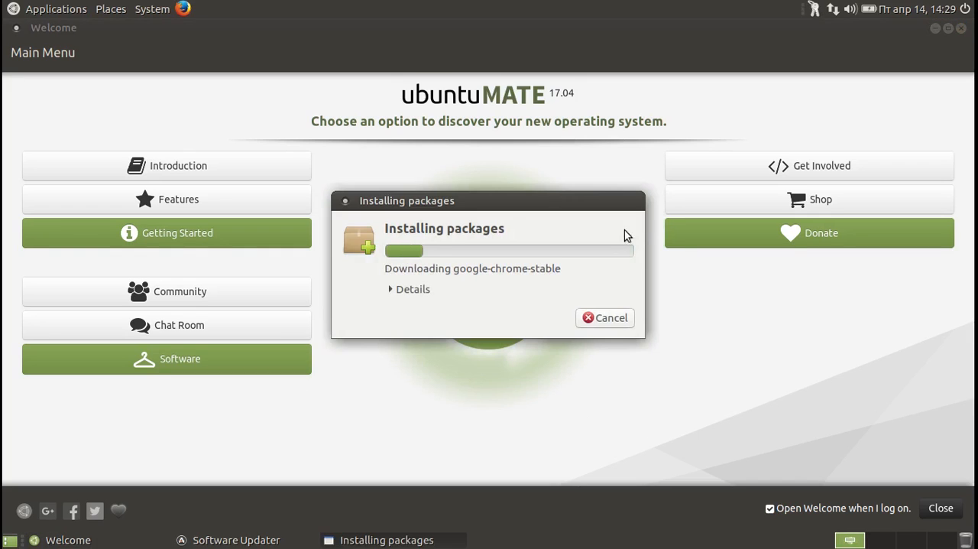
# View the Get Involved page, moving the Installing packages window out of the way, and return to the main menu.
pyautogui.click(734, 172)
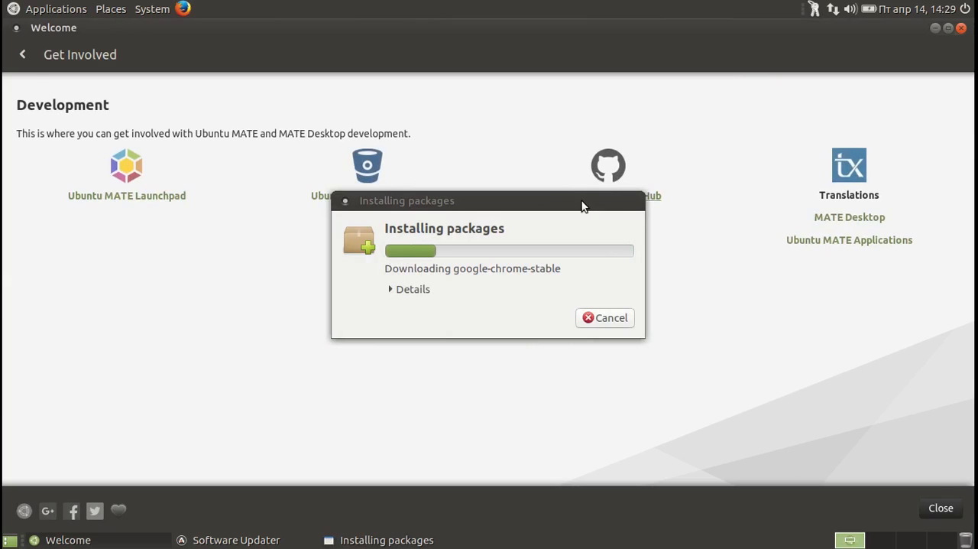
pyautogui.click(579, 208)
pyautogui.moveTo(559, 197); pyautogui.dragTo(884, 443)
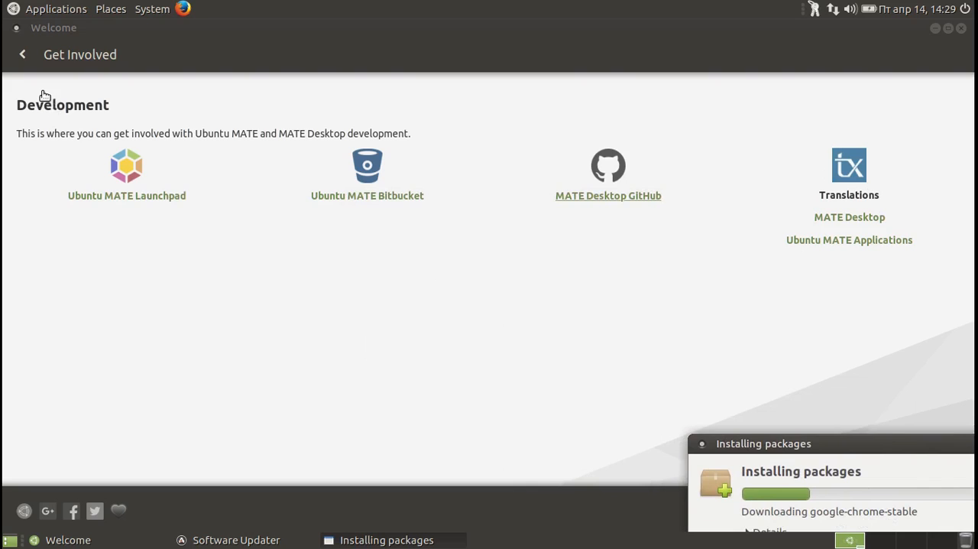
pyautogui.click(22, 54)
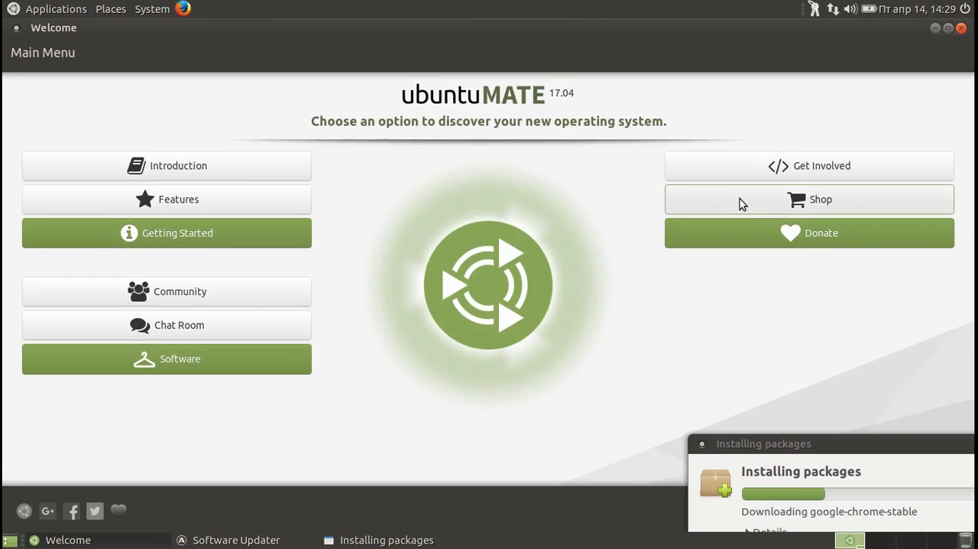
# View the Shop and Donate pages of Welcome and return to the main menu.
pyautogui.click(740, 198)
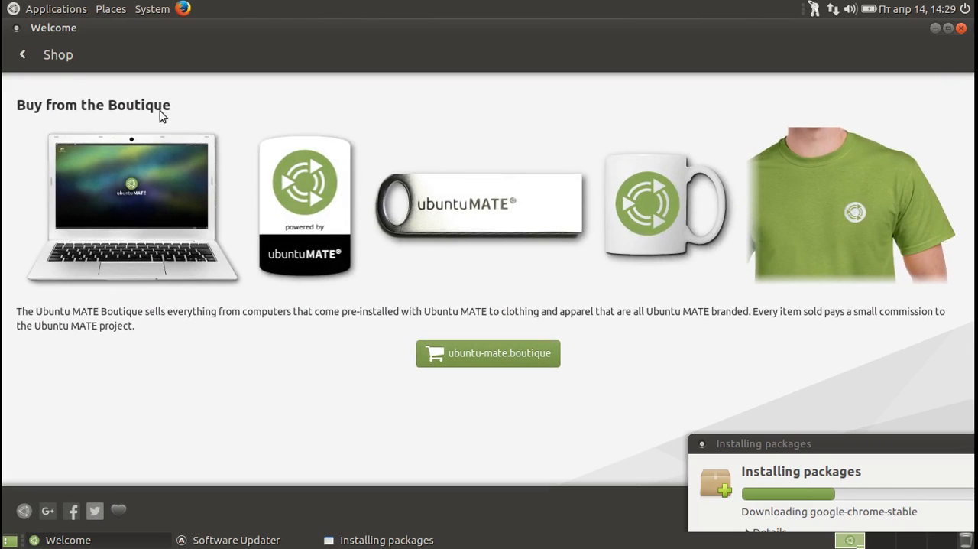
pyautogui.click(25, 56)
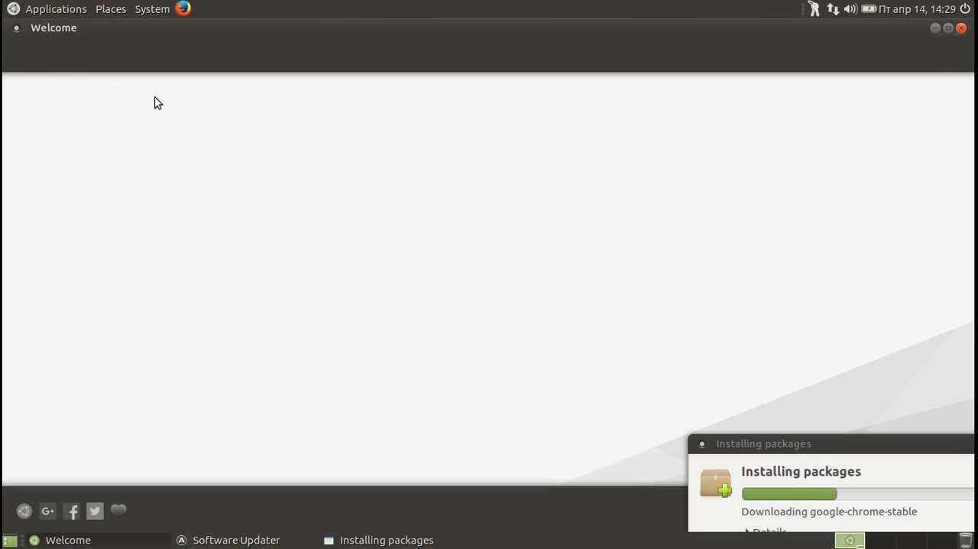
pyautogui.click(806, 229)
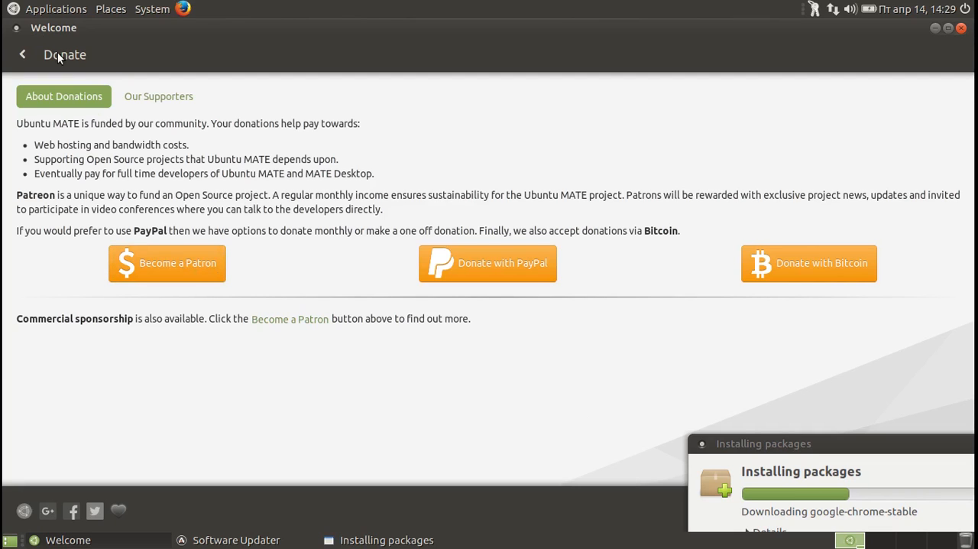
pyautogui.click(20, 55)
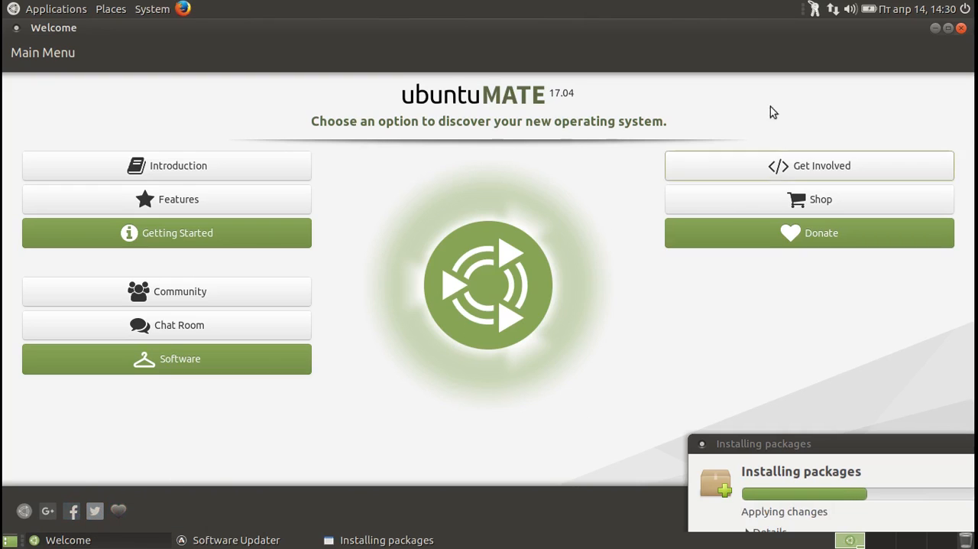
# Try to close Welcome, minimize it instead, and dismiss the Software Updater window.
pyautogui.click(961, 28)
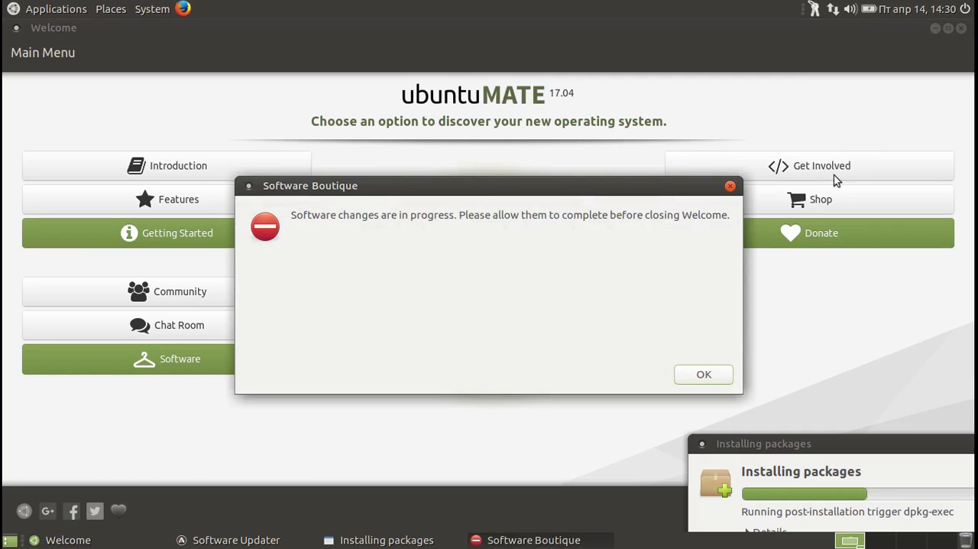
pyautogui.click(703, 375)
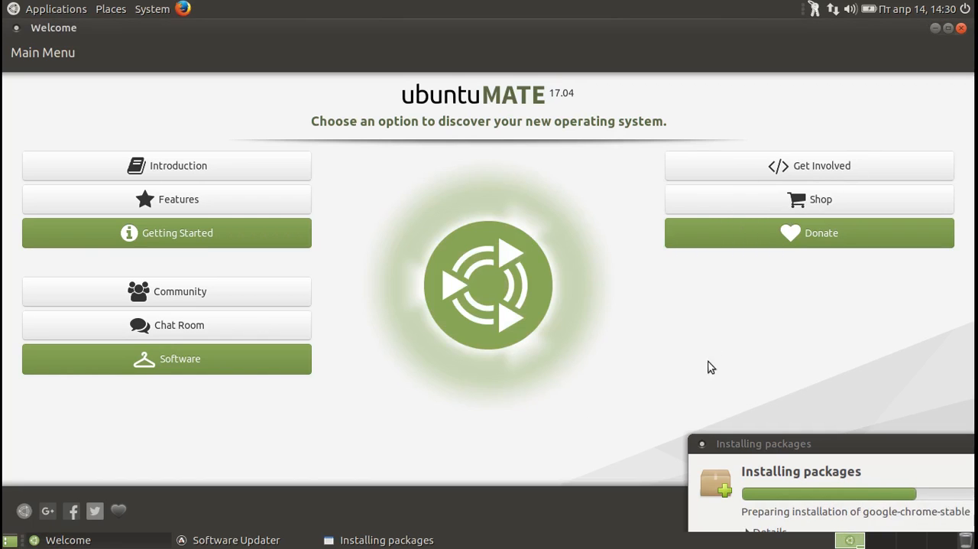
pyautogui.click(936, 31)
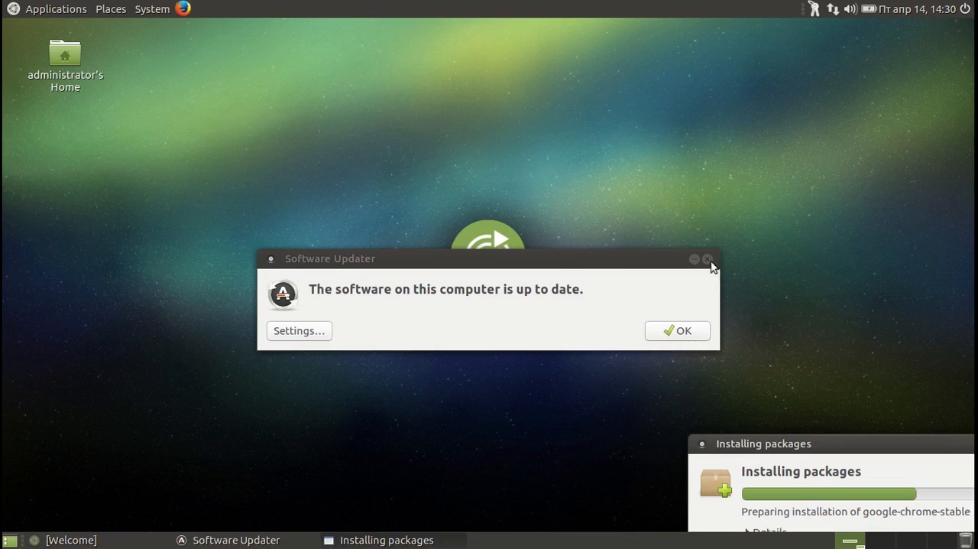
pyautogui.click(670, 332)
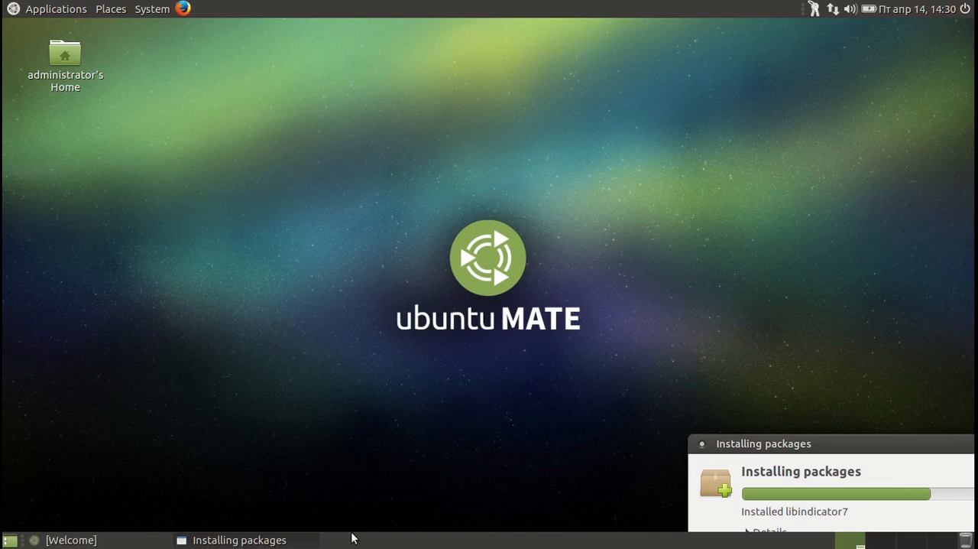
# View the About information of the MATE Panel and close it to return to the desktop.
pyautogui.rightClick(462, 544)
pyautogui.click(482, 524)
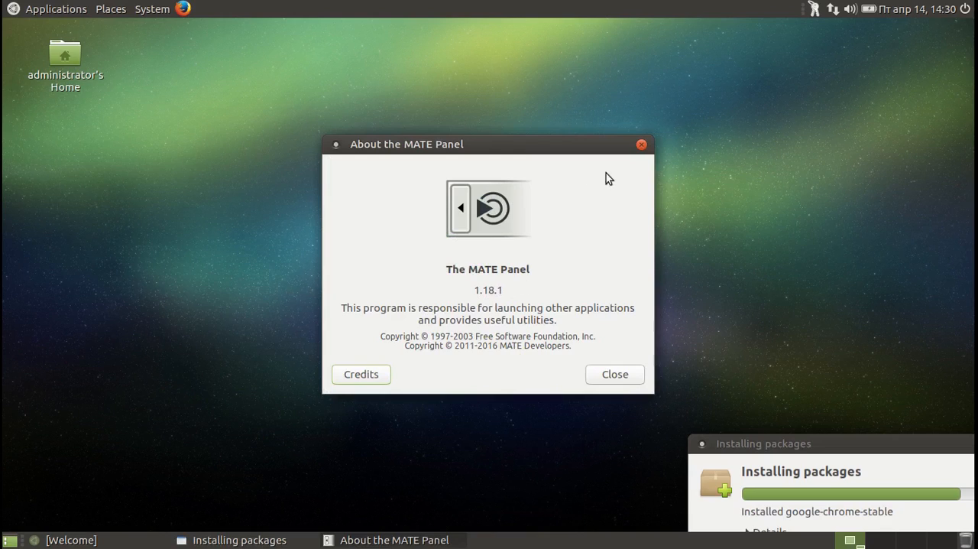
pyautogui.click(641, 145)
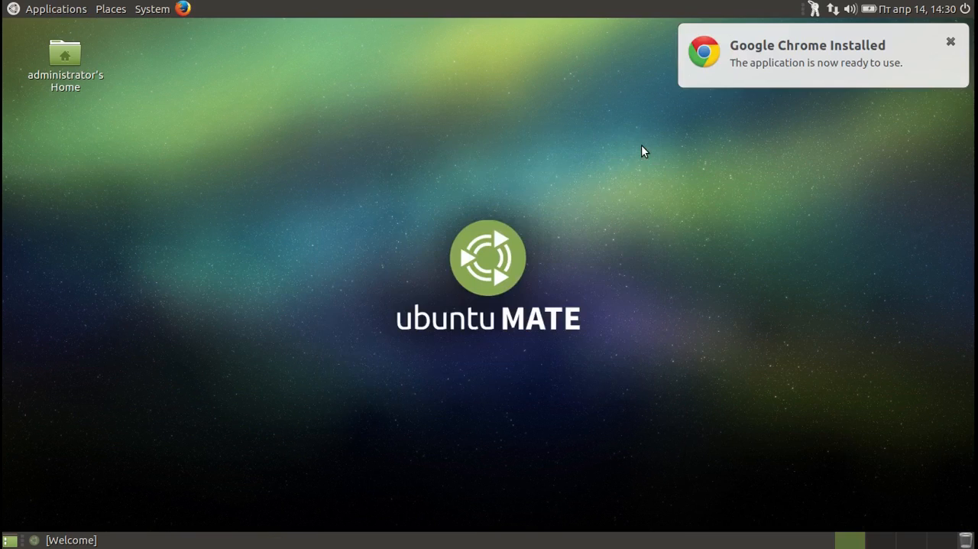
pyautogui.click(690, 315)
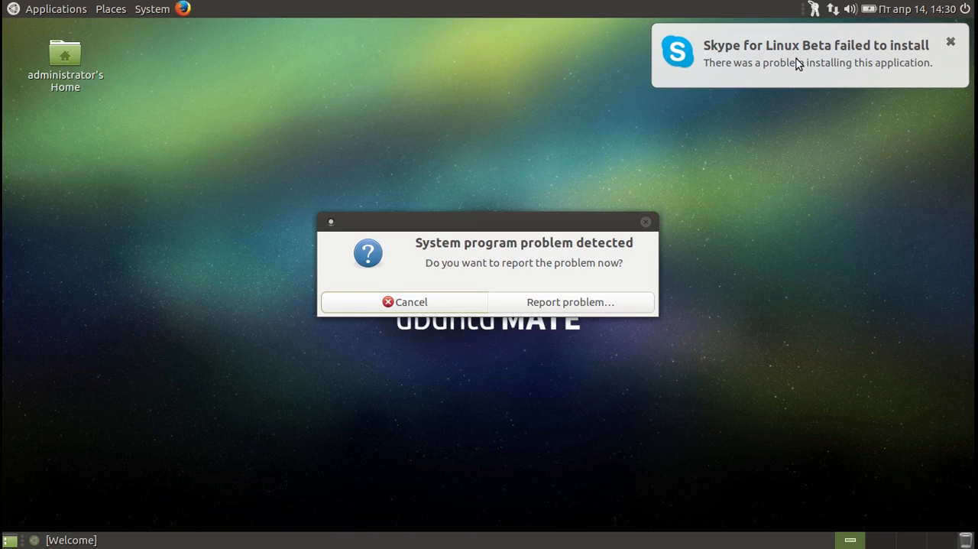
# Dismiss the system problem report and the Skype notification, and restore the minimized Welcome window.
pyautogui.click(426, 305)
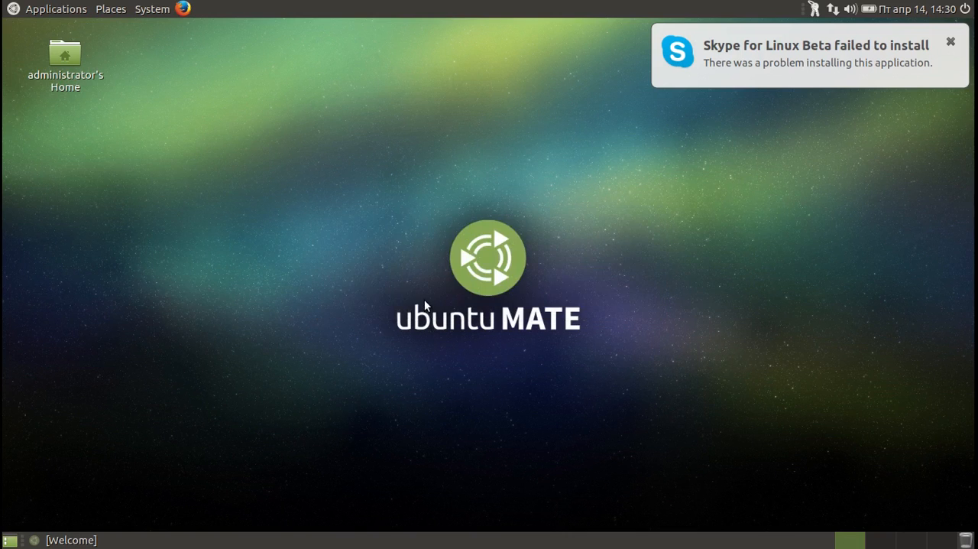
pyautogui.click(951, 43)
pyautogui.click(153, 545)
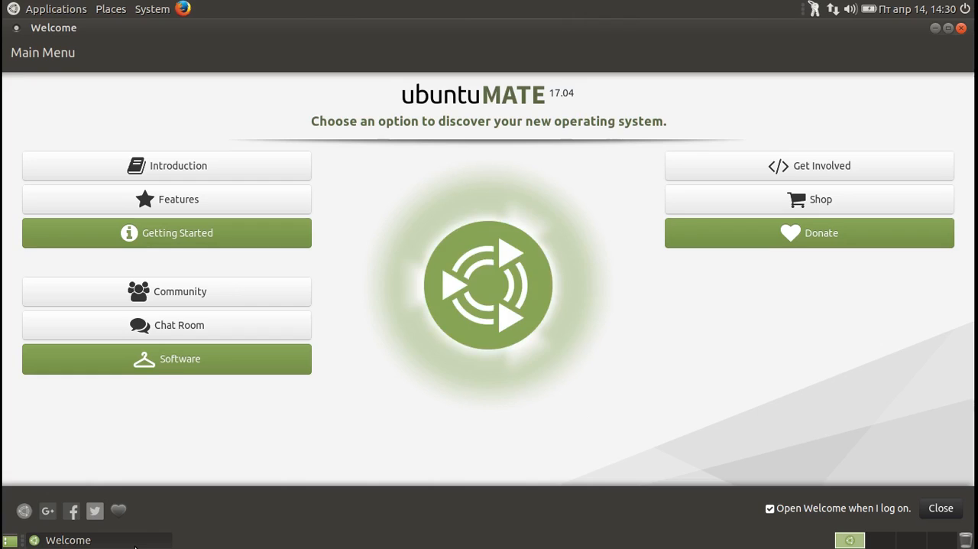
# Try to install Skype for Linux Beta by searching the Software Boutique for "skype", queueing it and applying the queued changes.
pyautogui.click(178, 361)
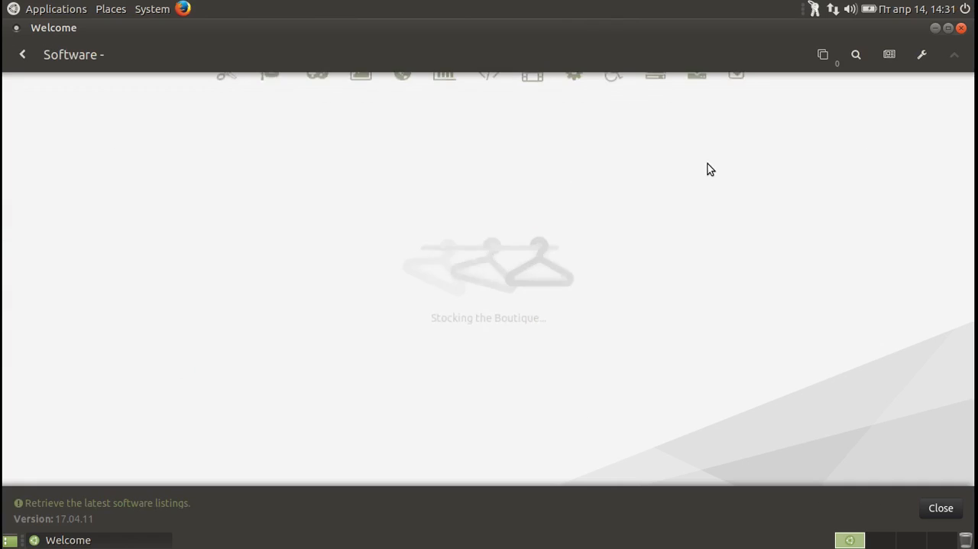
pyautogui.write('skype')
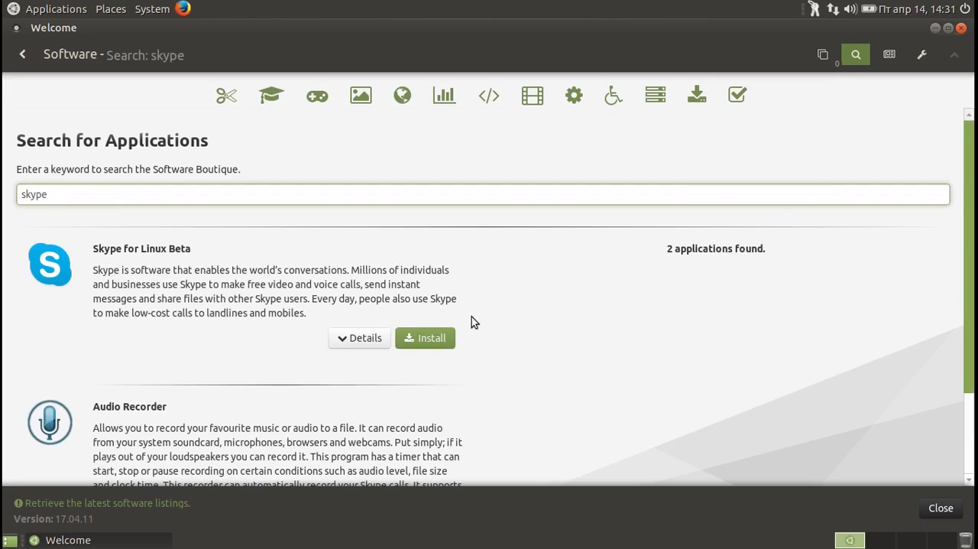
pyautogui.click(443, 336)
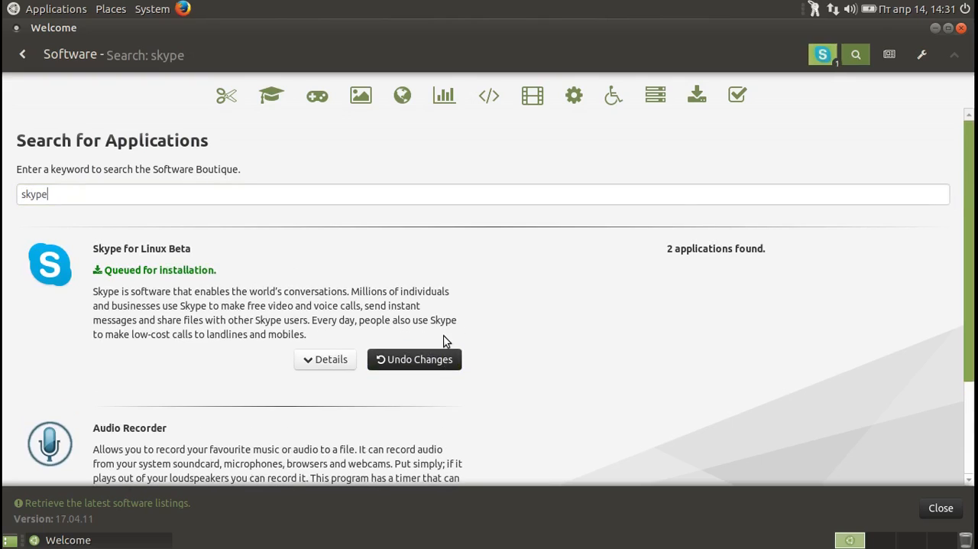
pyautogui.click(823, 55)
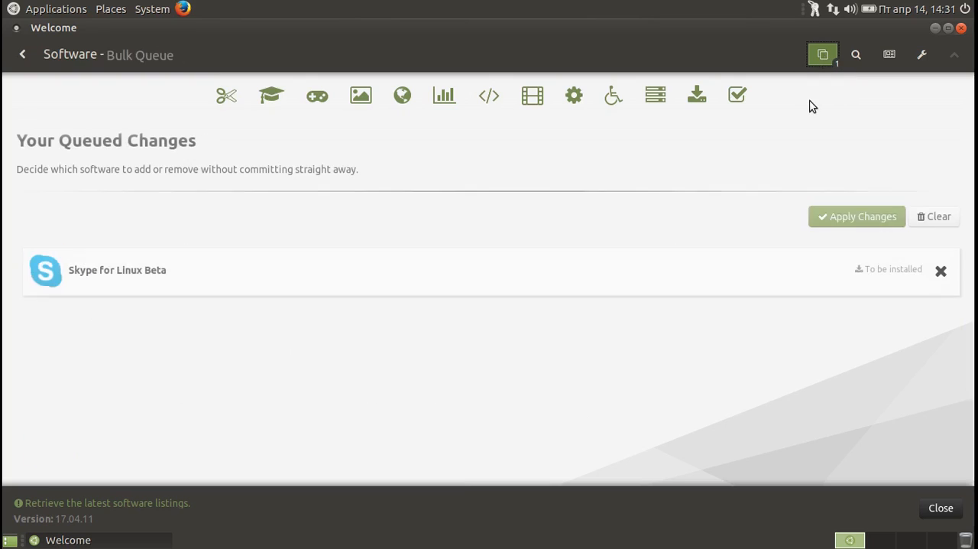
pyautogui.click(828, 214)
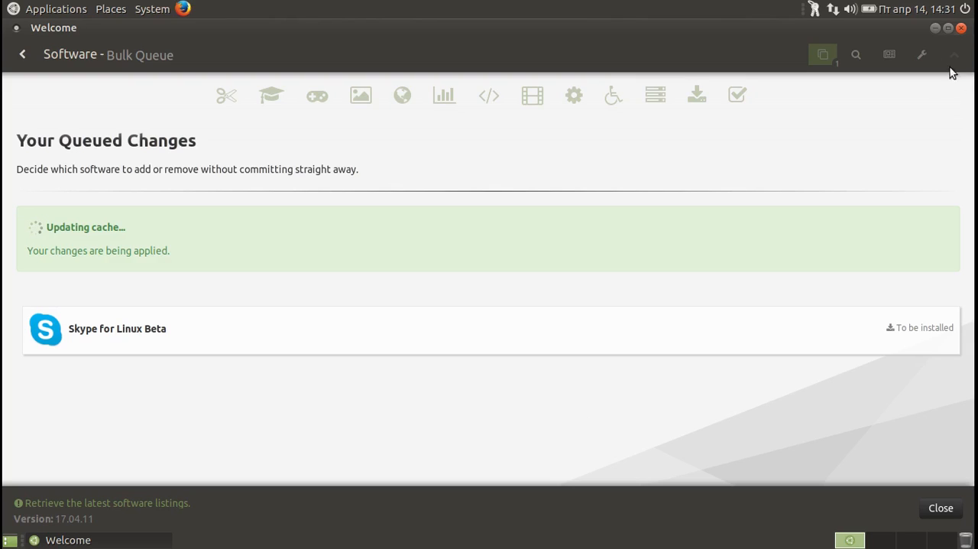
# Minimize Welcome and dismiss the package error dialog and the Skype notification.
pyautogui.click(934, 28)
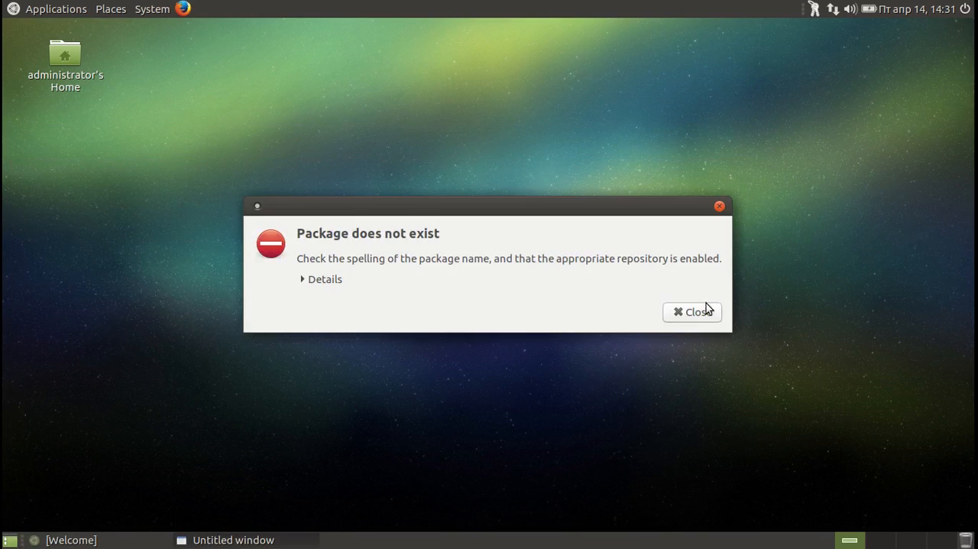
pyautogui.click(693, 312)
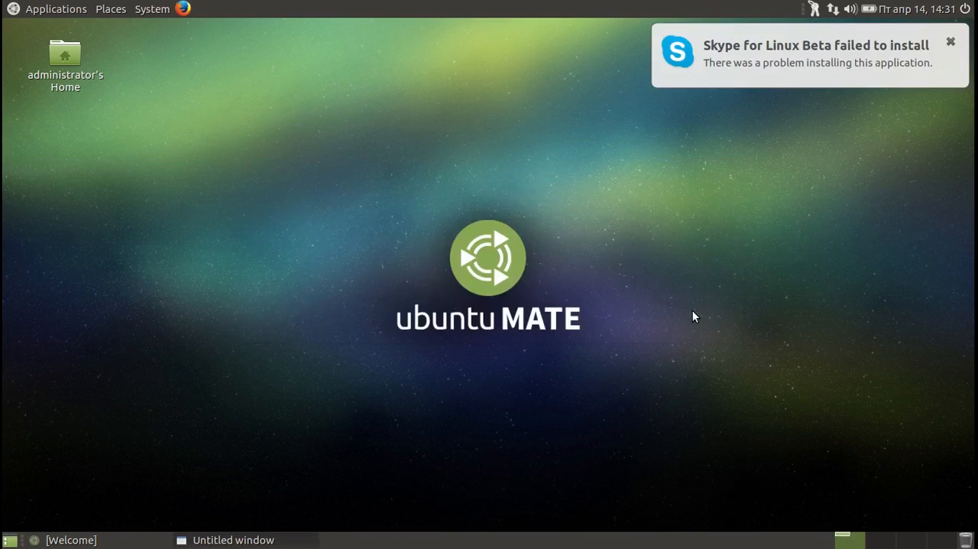
pyautogui.click(950, 43)
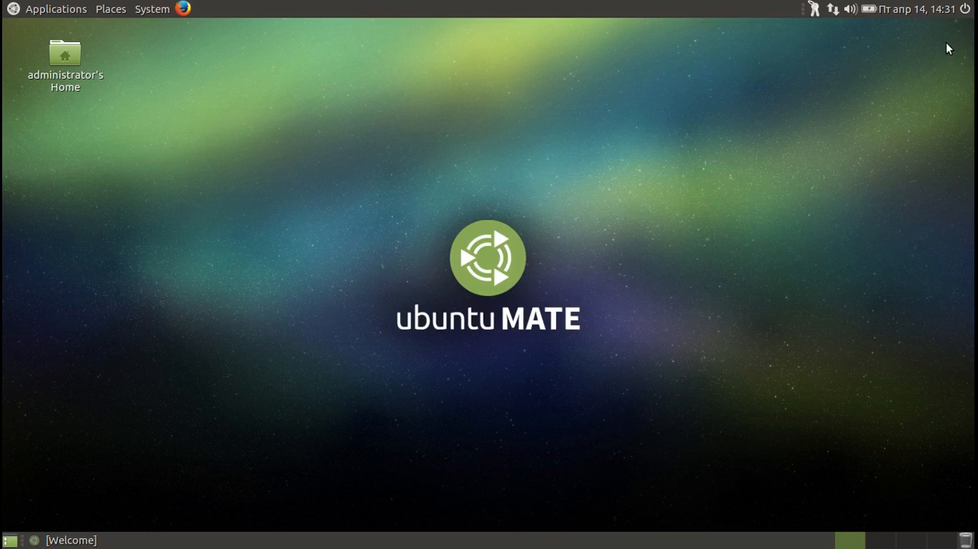
# Create a new desktop panel and delete it again.
pyautogui.rightClick(422, 544)
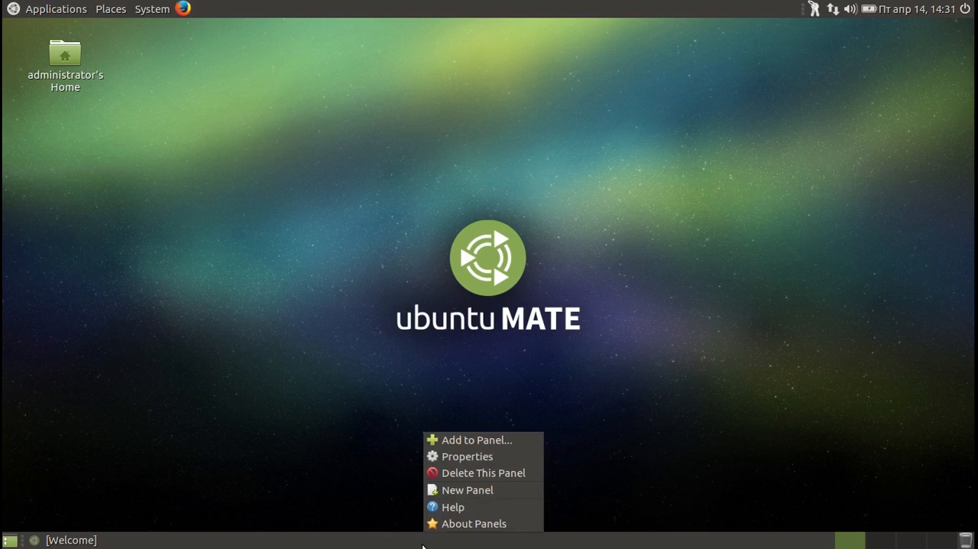
pyautogui.click(451, 495)
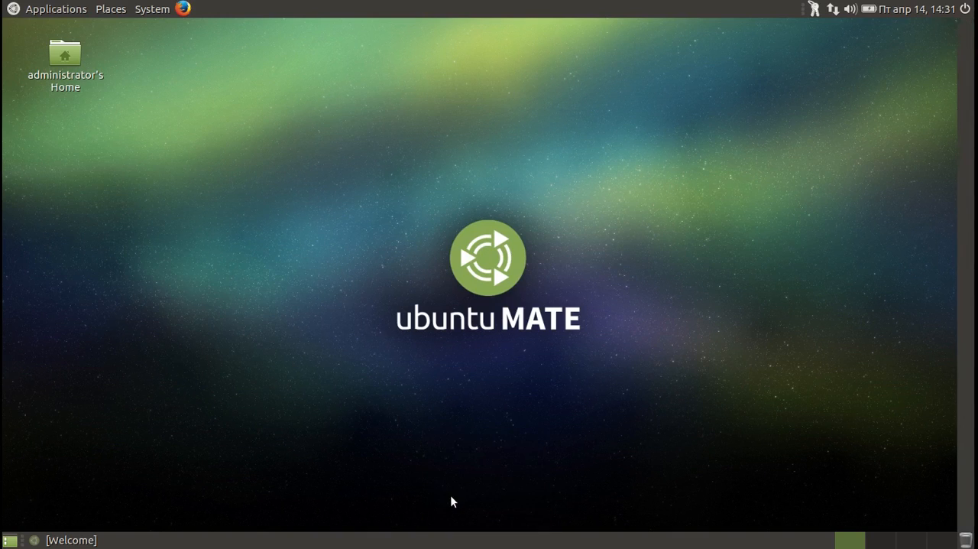
pyautogui.rightClick(974, 266)
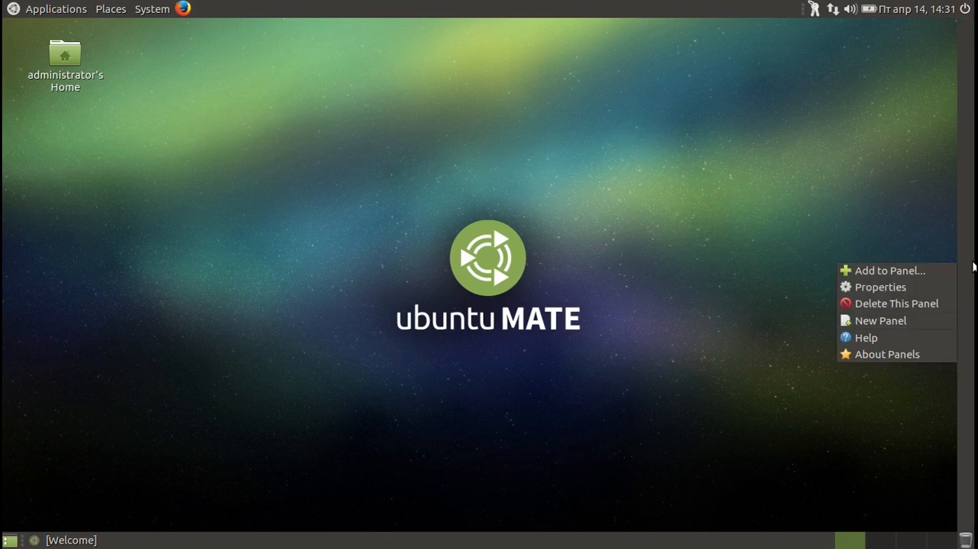
pyautogui.click(929, 299)
# In the bottom panel's properties, change the orientation to Right and set it back to Bottom.
pyautogui.rightClick(543, 541)
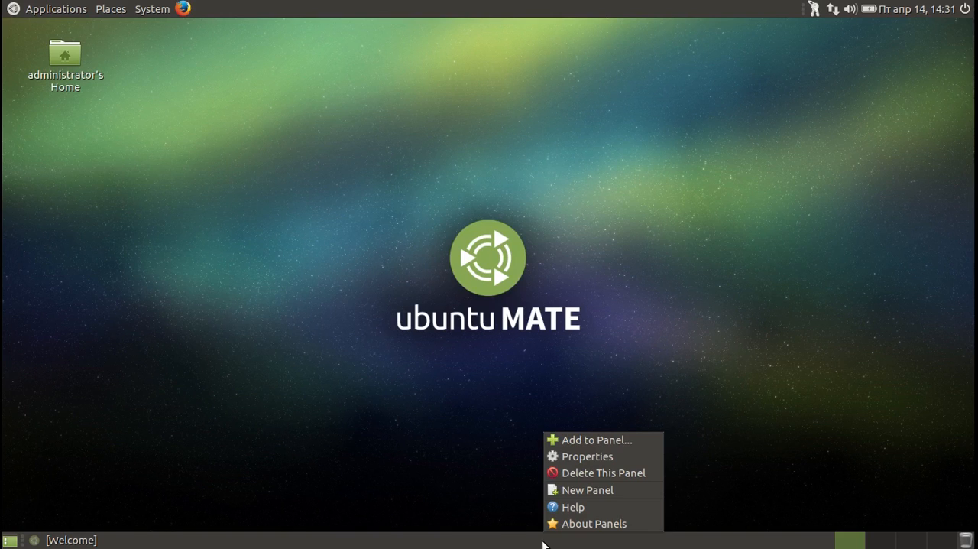
pyautogui.click(576, 457)
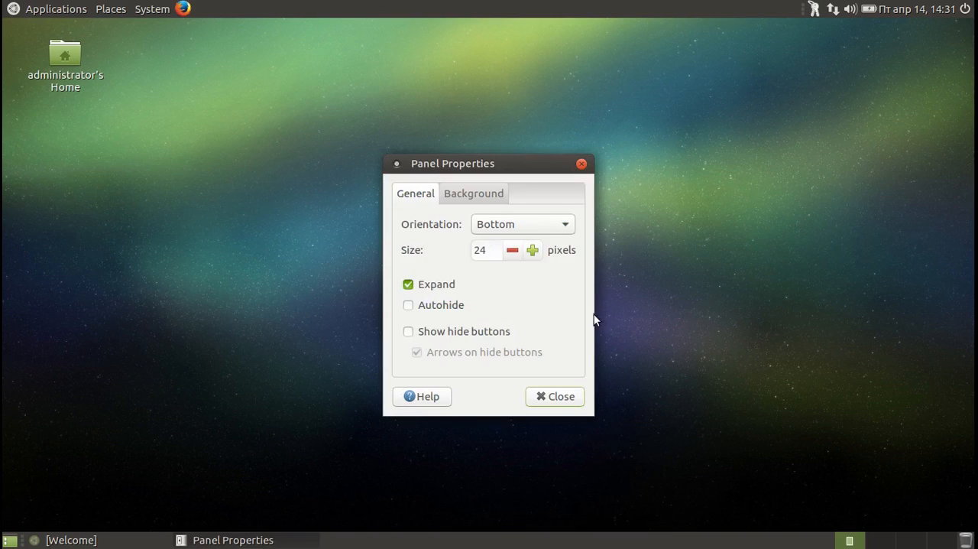
pyautogui.click(553, 225)
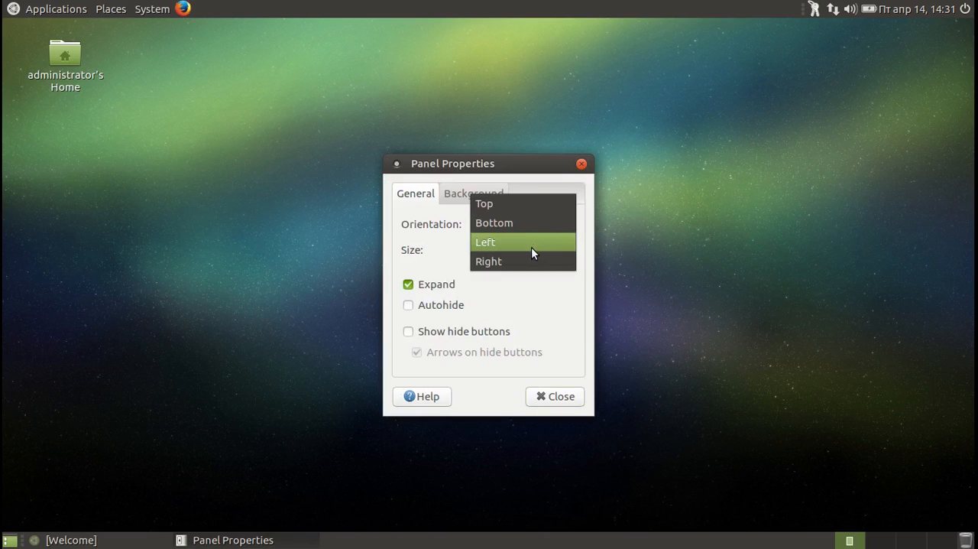
pyautogui.click(527, 262)
pyautogui.click(528, 225)
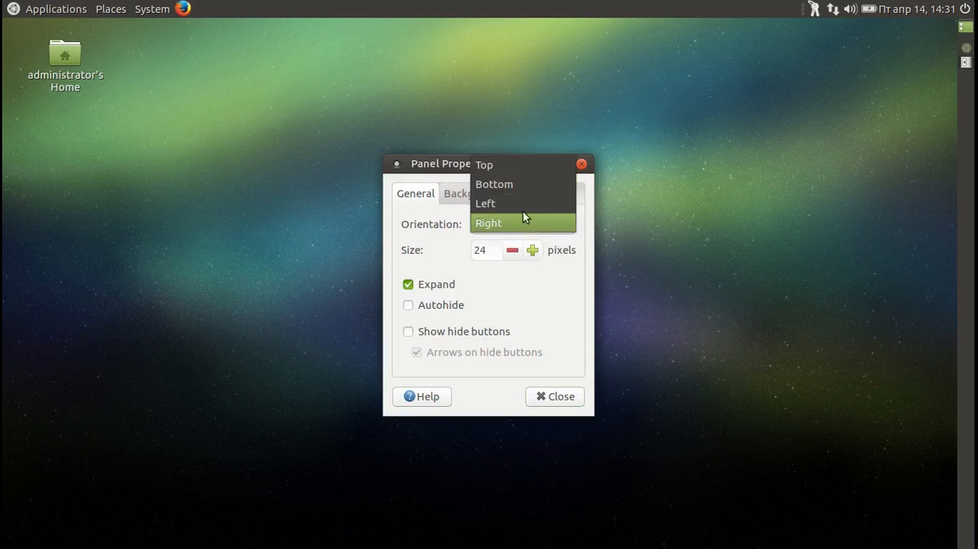
pyautogui.click(516, 184)
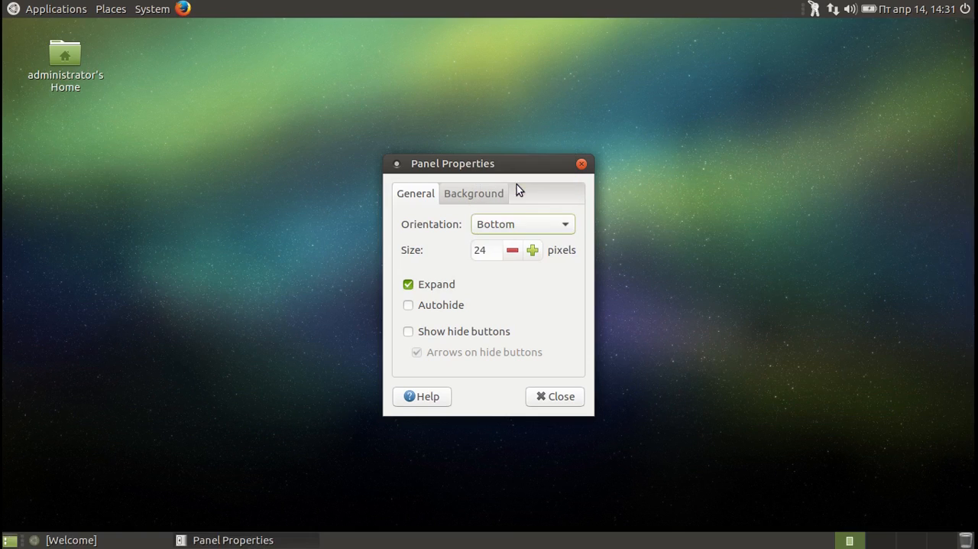
# Enlarge the bottom panel to 49 pixels, reduce it back to 24 pixels, and toggle its Show hide buttons option on and off.
pyautogui.click(533, 254)
pyautogui.click(533, 254)
pyautogui.click(533, 255)
pyautogui.click(533, 254)
pyautogui.click(533, 255)
pyautogui.click(532, 255)
pyautogui.click(532, 255)
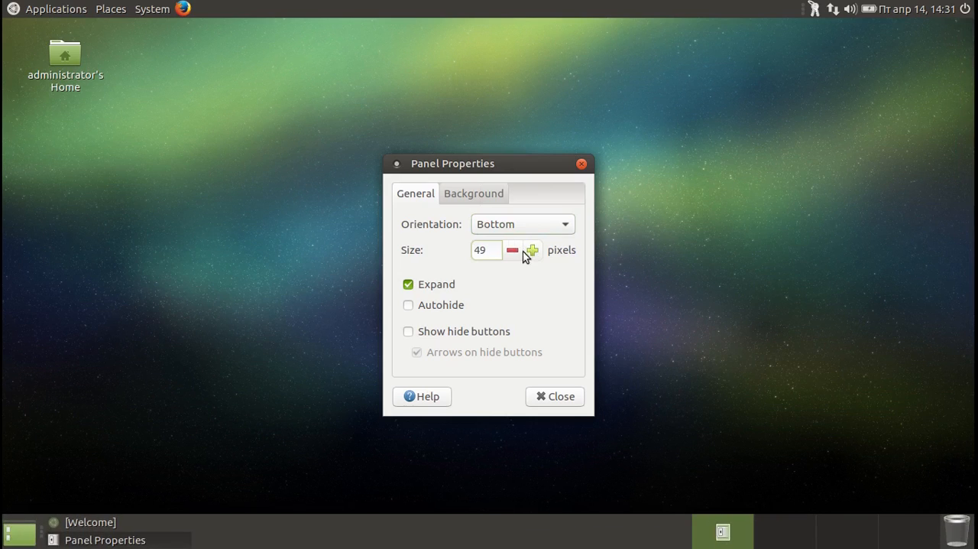
pyautogui.click(512, 253)
pyautogui.click(513, 253)
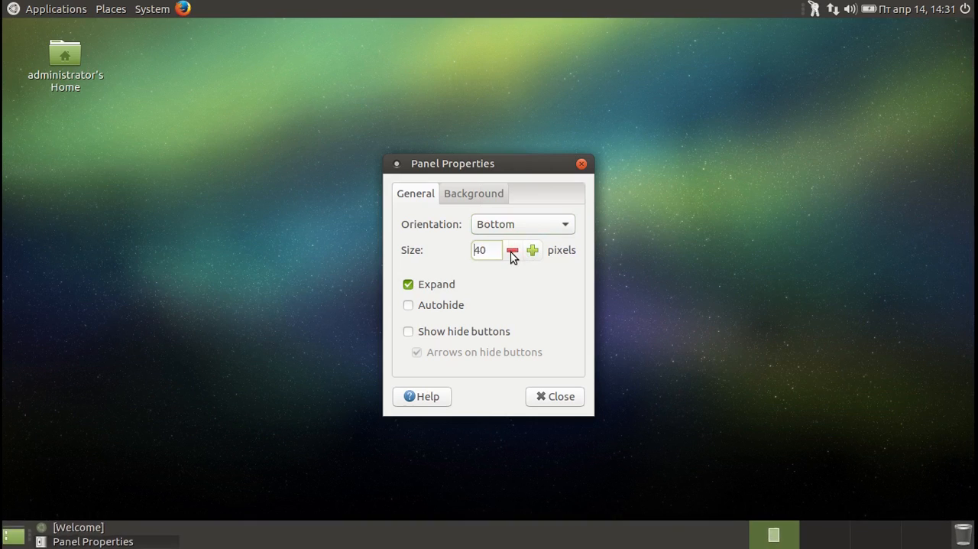
pyautogui.click(512, 253)
pyautogui.click(512, 253)
pyautogui.click(512, 253)
pyautogui.click(512, 253)
pyautogui.click(512, 253)
pyautogui.click(513, 253)
pyautogui.click(512, 253)
pyautogui.click(512, 254)
pyautogui.click(512, 253)
pyautogui.click(512, 253)
pyautogui.click(512, 253)
pyautogui.click(512, 253)
pyautogui.click(512, 253)
pyautogui.click(512, 253)
pyautogui.click(512, 253)
pyautogui.click(512, 253)
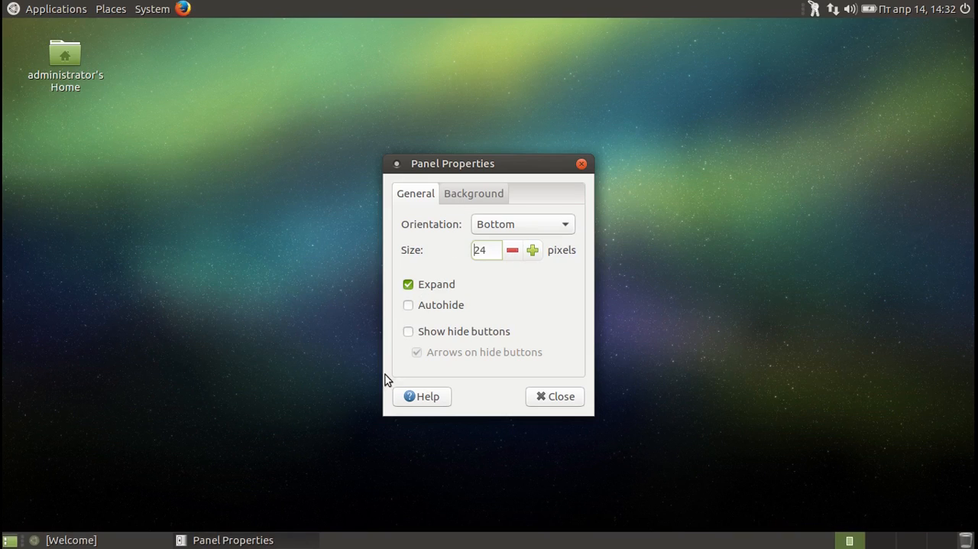
pyautogui.click(408, 333)
pyautogui.click(408, 333)
# Try the Solid color and Background image options for the bottom panel, restore None (use system theme) and close Panel Properties.
pyautogui.click(479, 193)
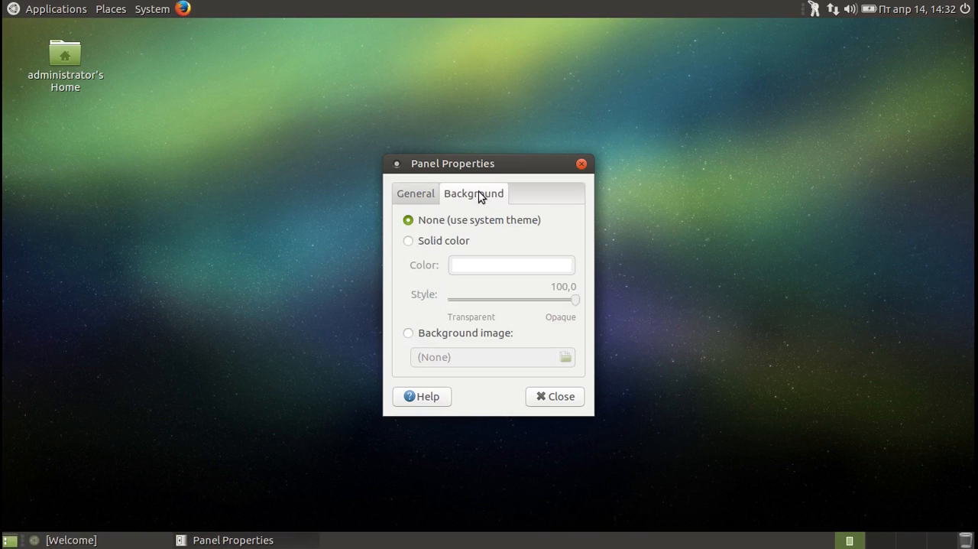
pyautogui.click(417, 243)
pyautogui.moveTo(574, 300)
pyautogui.mouseDown()
pyautogui.moveTo(439, 309)
pyautogui.moveTo(589, 305)
pyautogui.mouseUp()
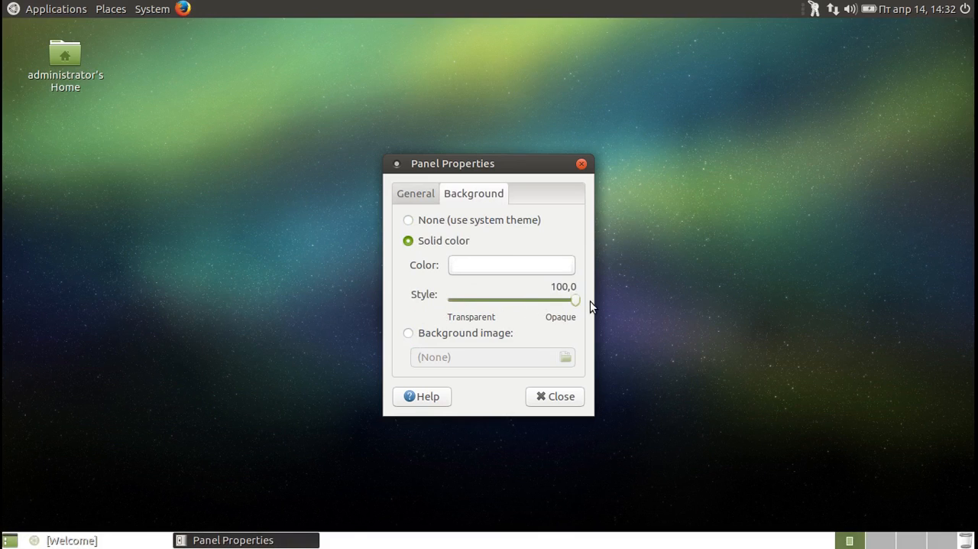
pyautogui.click(410, 336)
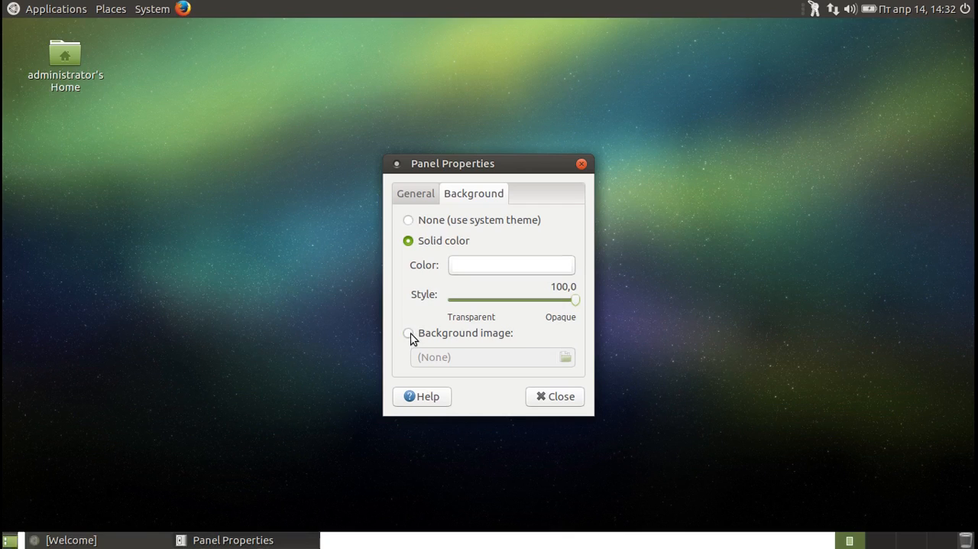
pyautogui.click(418, 220)
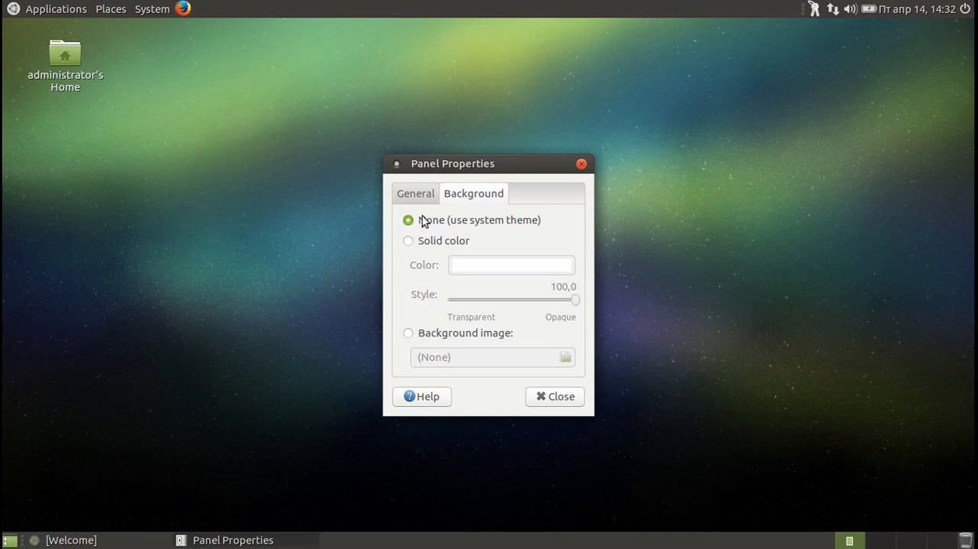
pyautogui.click(581, 165)
# Add the System Monitor load indicator to the bottom panel.
pyautogui.rightClick(474, 540)
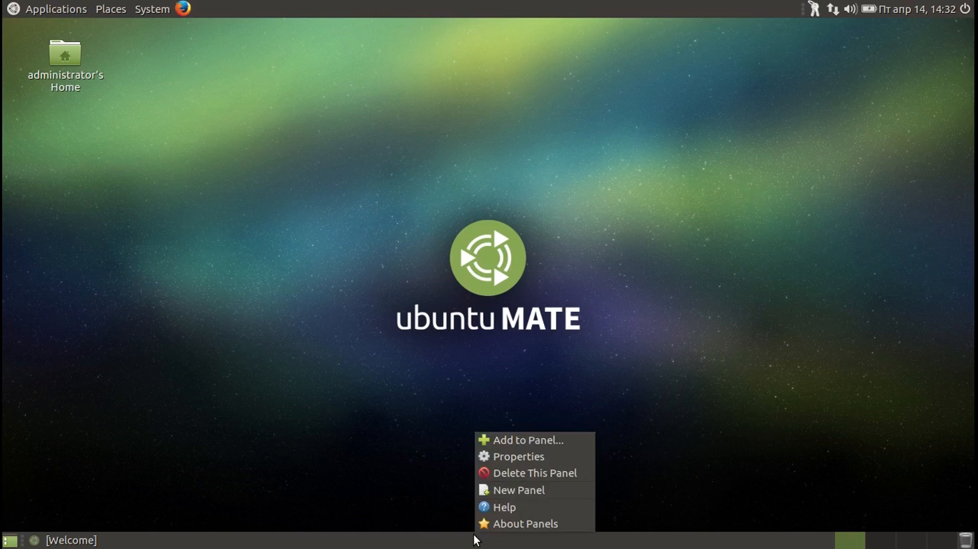
pyautogui.click(509, 445)
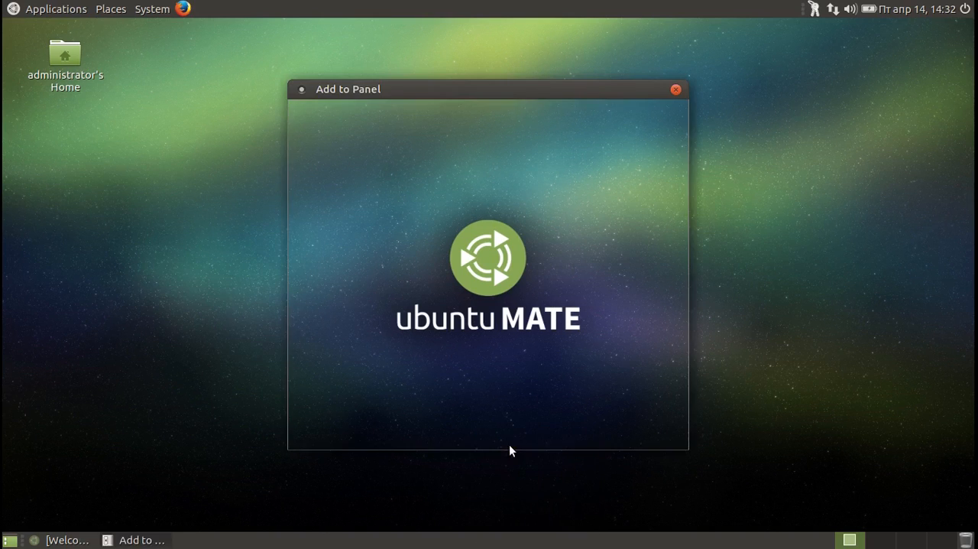
pyautogui.moveTo(679, 174); pyautogui.dragTo(678, 365)
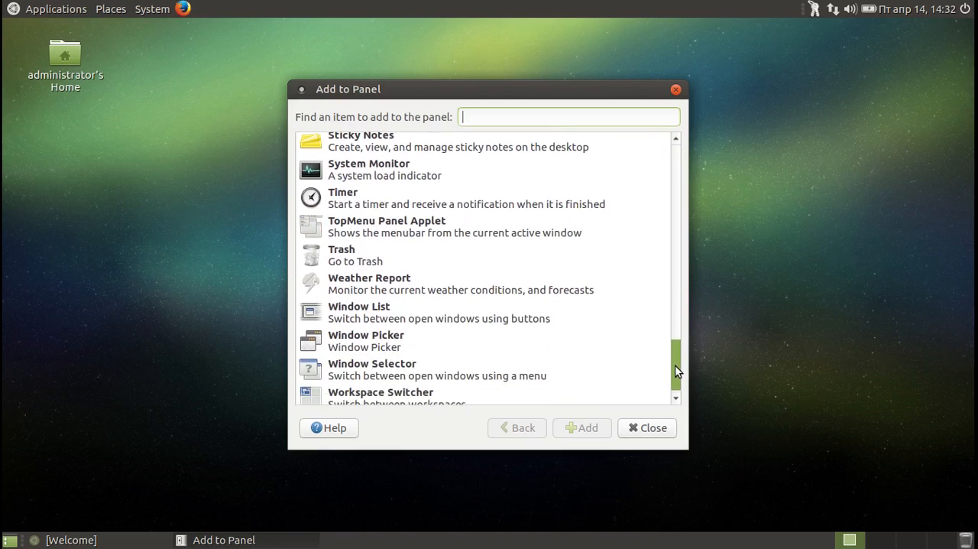
pyautogui.click(364, 160)
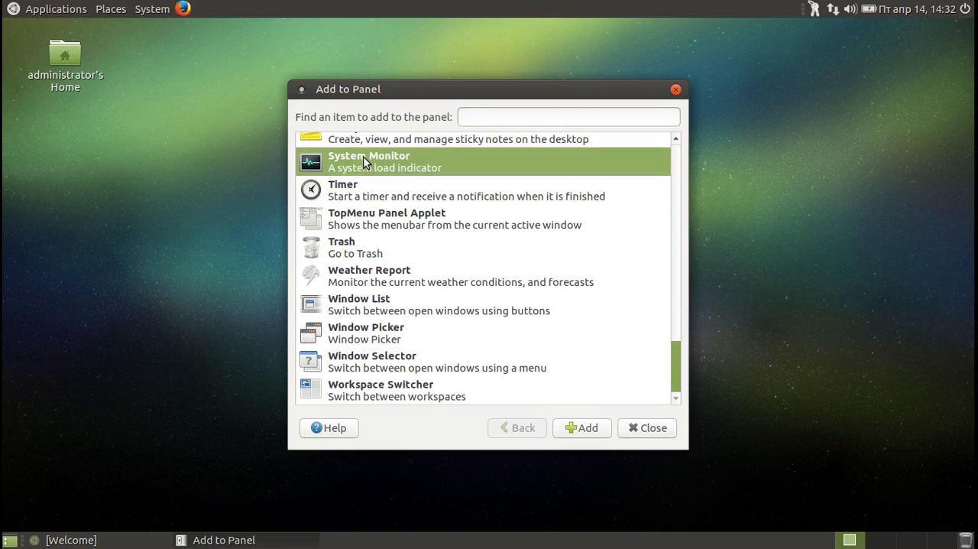
pyautogui.click(600, 432)
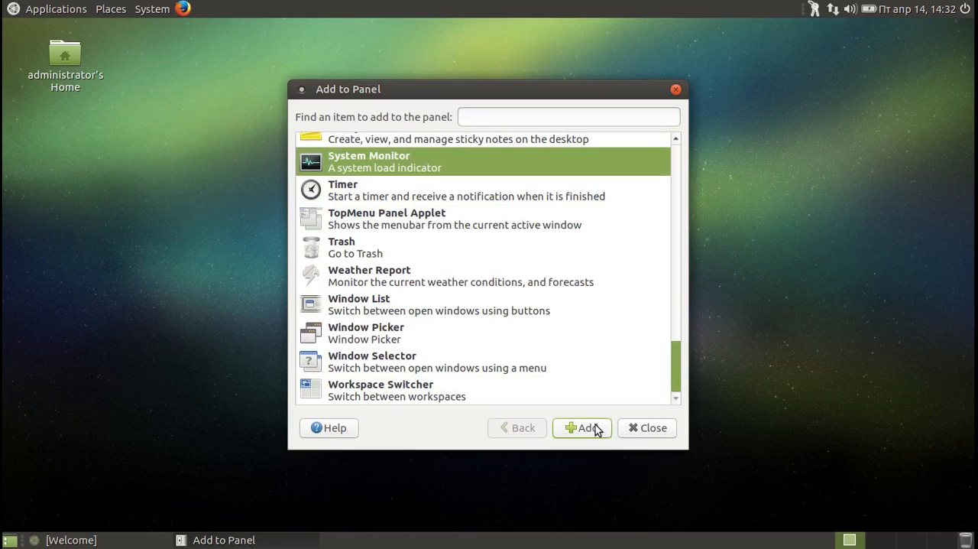
# Open System Monitor from its panel indicator and move the indicator along the bottom panel to beside the workspace switcher.
pyautogui.click(487, 539)
pyautogui.rightClick(485, 539)
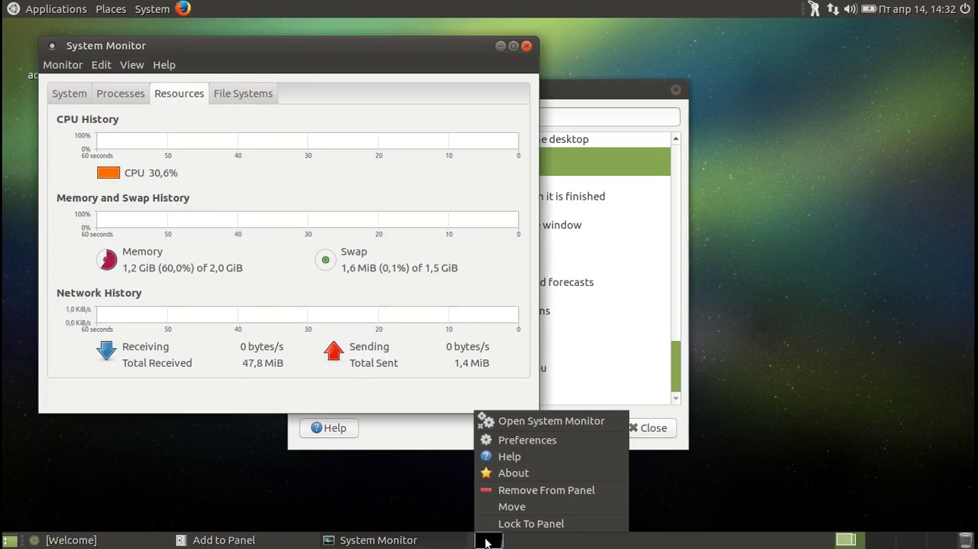
pyautogui.click(511, 507)
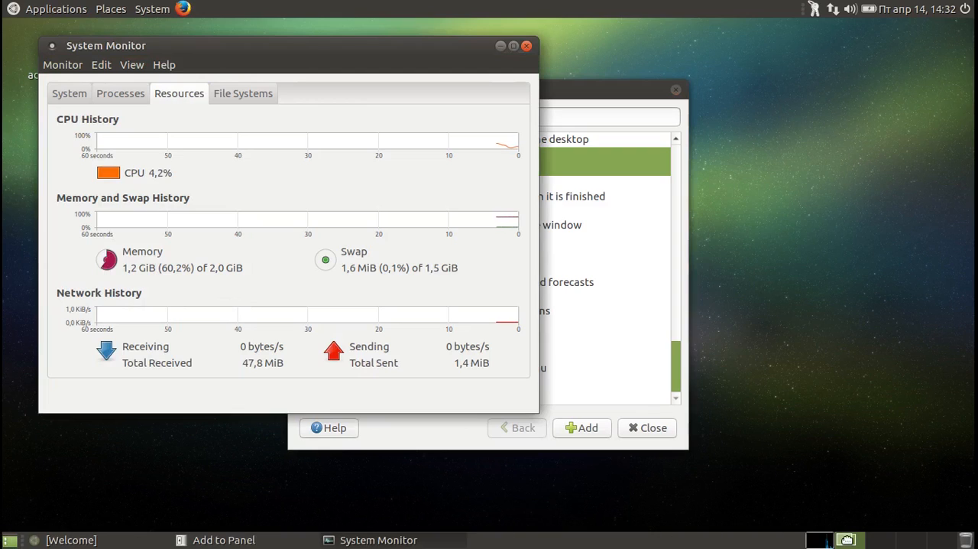
pyautogui.click(849, 539)
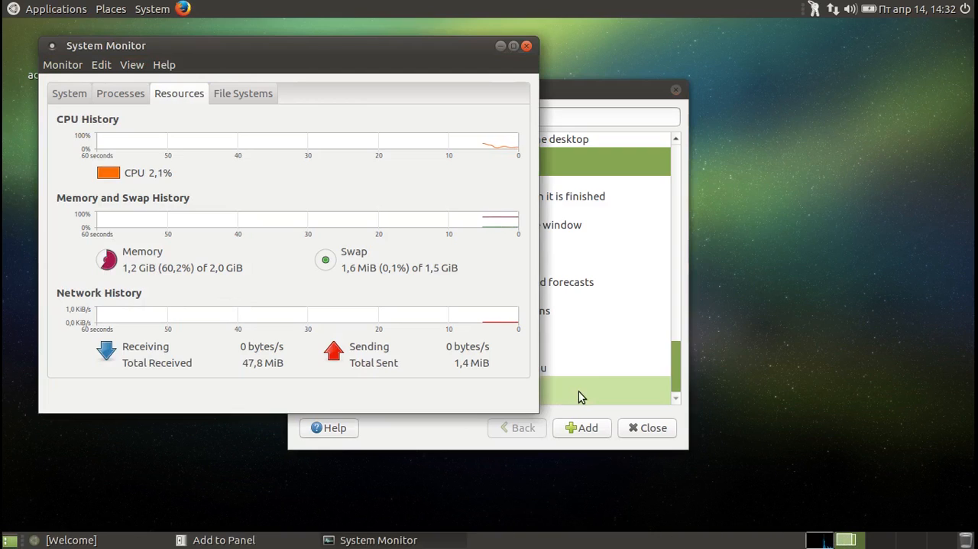
# Tile System Monitor to the right half of the screen, and close both the Add to Panel dialog and System Monitor.
pyautogui.moveTo(425, 46); pyautogui.dragTo(972, 29)
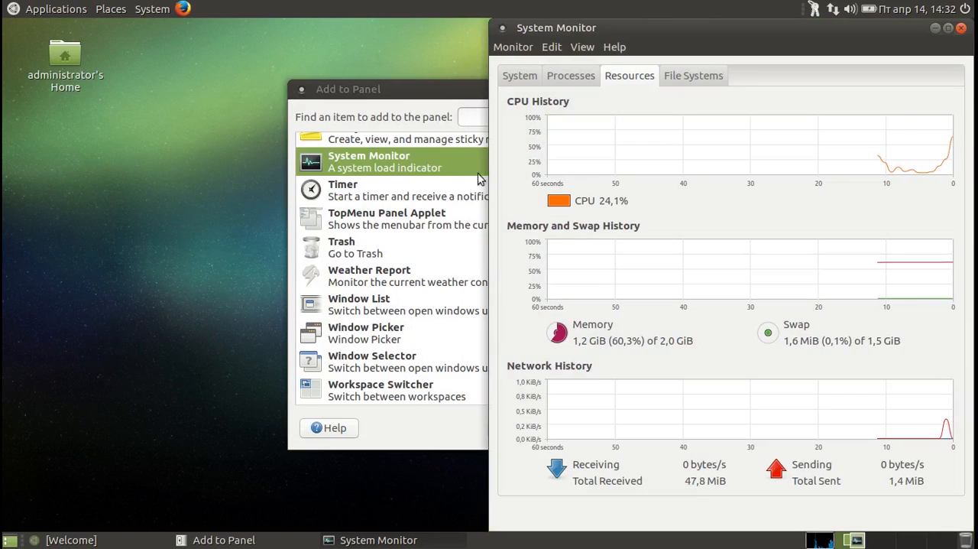
pyautogui.click(399, 96)
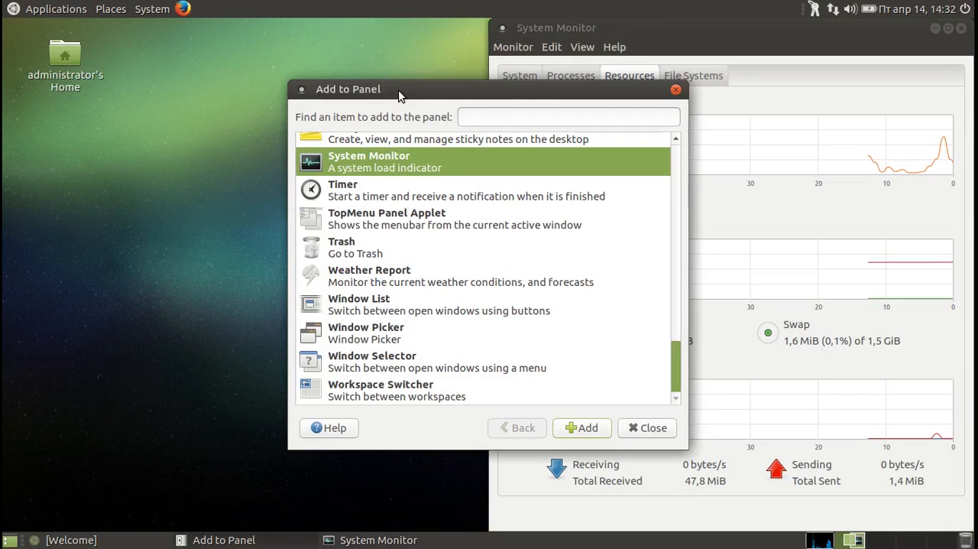
pyautogui.click(675, 88)
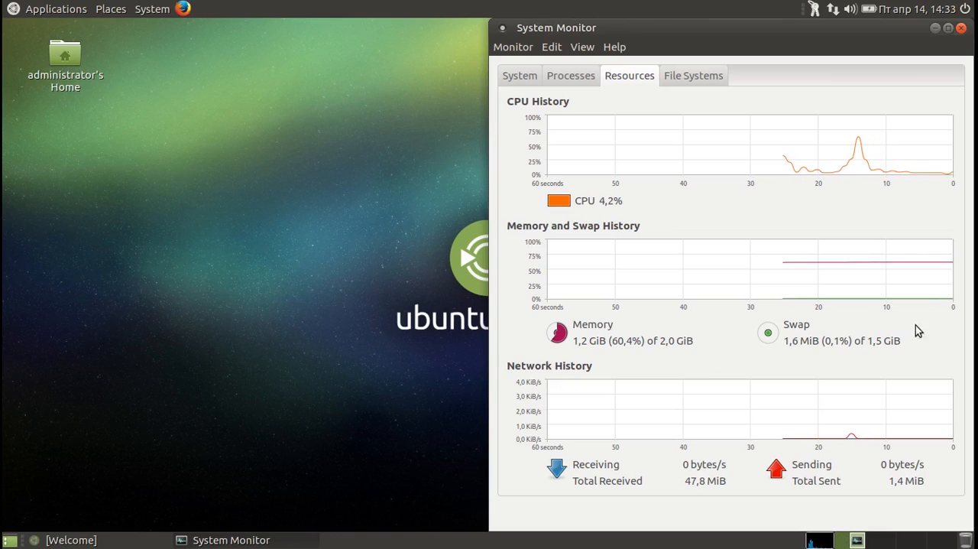
pyautogui.click(962, 28)
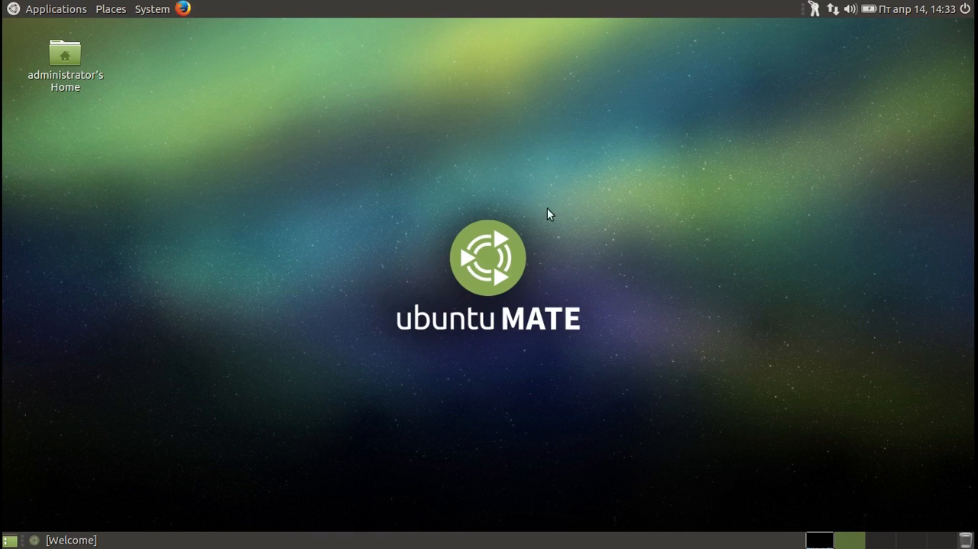
# Create a new folder on the desktop, keeping the default name "untitled folder".
pyautogui.rightClick(436, 163)
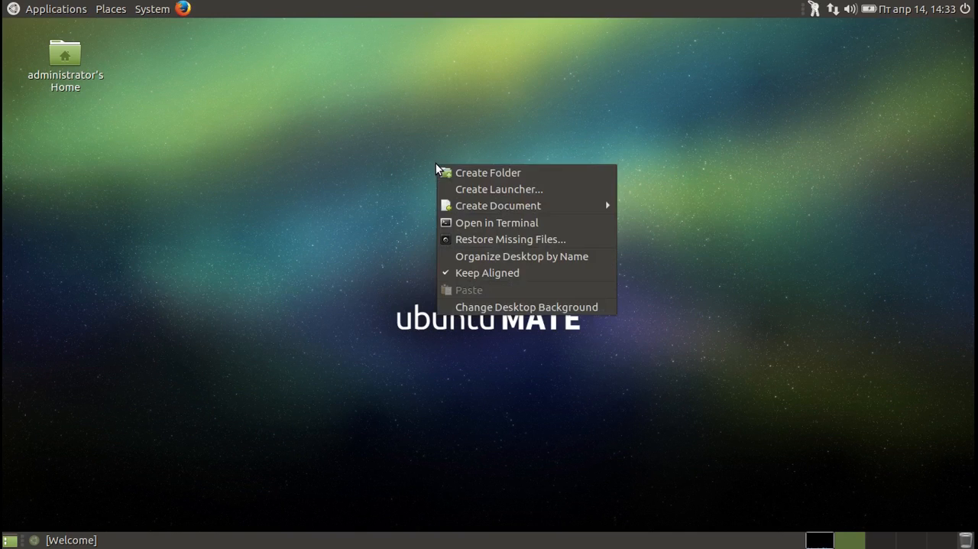
pyautogui.click(480, 169)
pyautogui.click(537, 196)
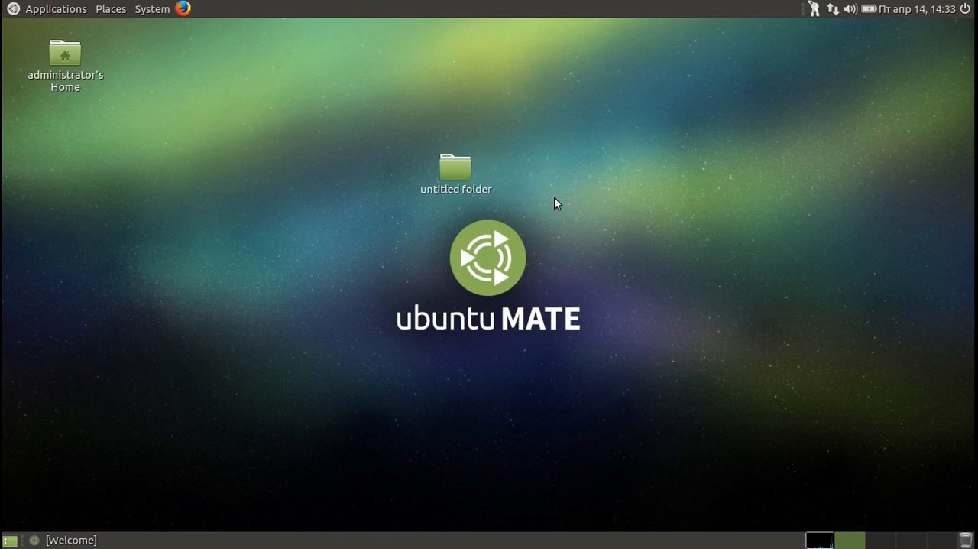
# Create a desktop application launcher named Firefox with the command firefox and the firefox.png icon.
pyautogui.rightClick(554, 197)
pyautogui.click(583, 225)
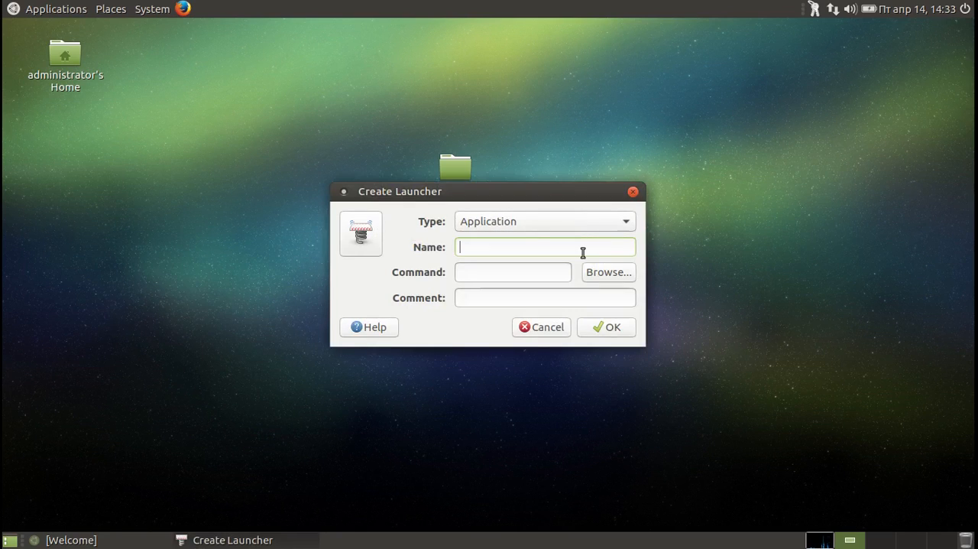
pyautogui.write('f')
pyautogui.write('e')
pyautogui.write('Fi')
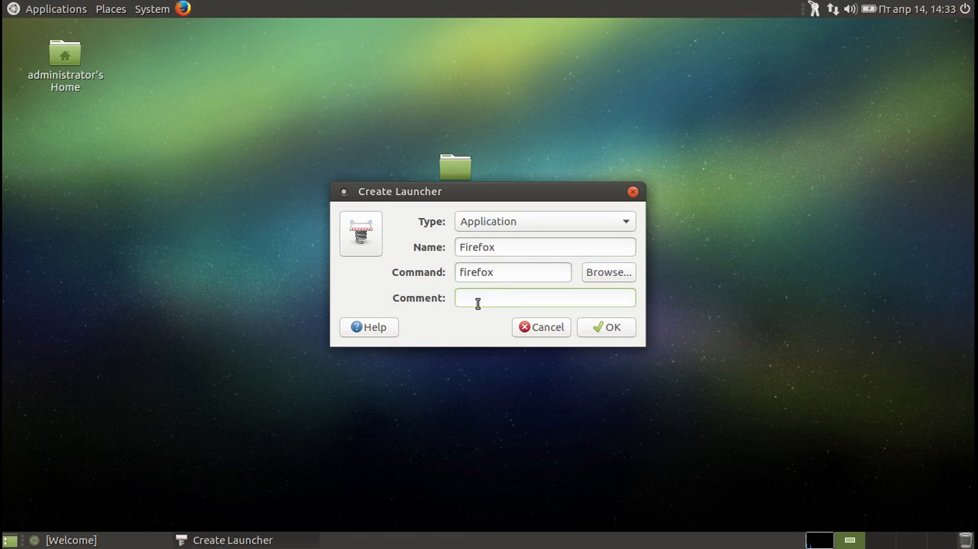
pyautogui.click(365, 236)
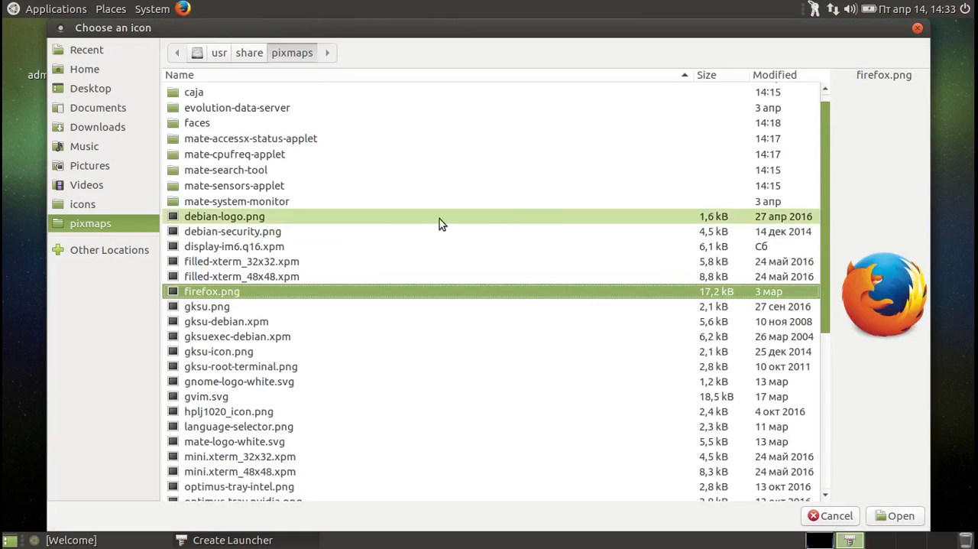
pyautogui.click(895, 516)
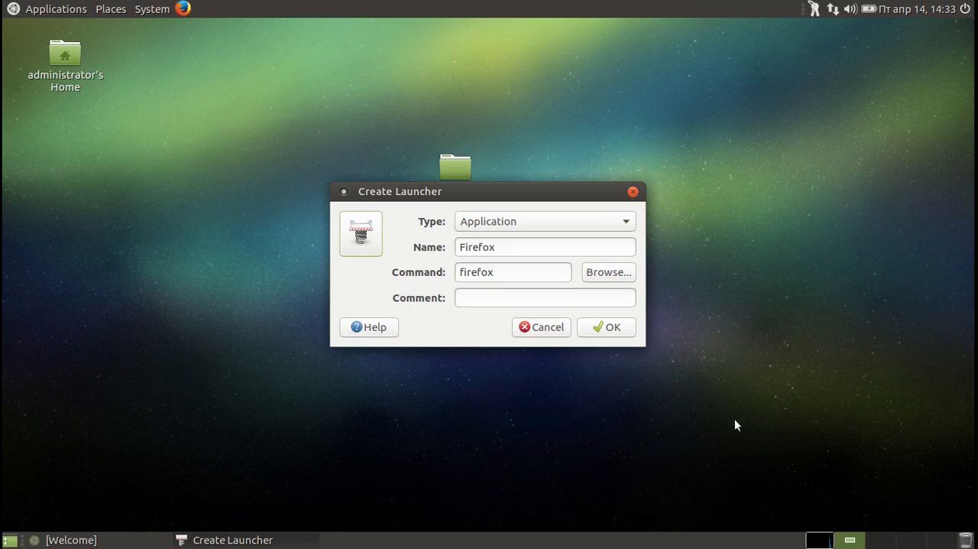
pyautogui.click(615, 328)
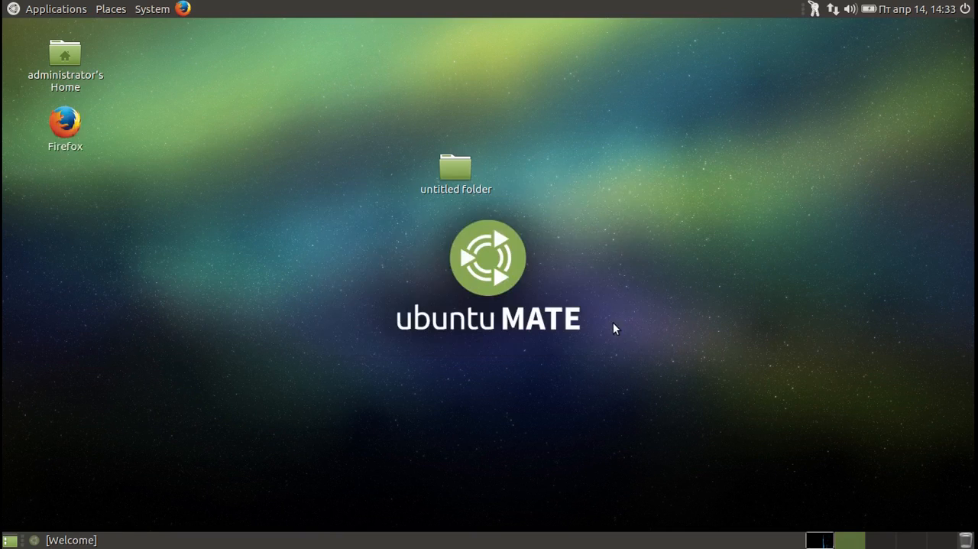
# Add the LibreOffice Writer launcher from the Office applications to both the desktop and the panel.
pyautogui.click(44, 9)
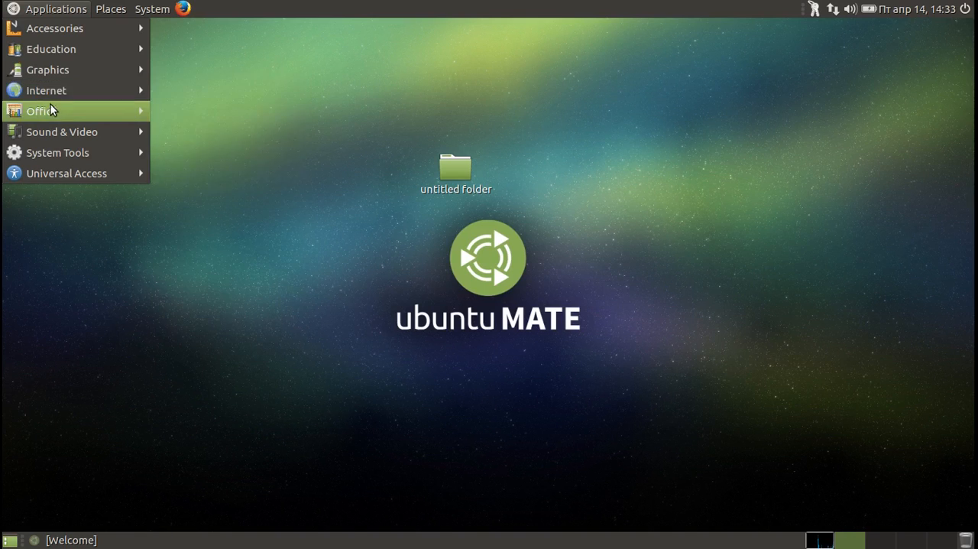
pyautogui.moveTo(138, 113)
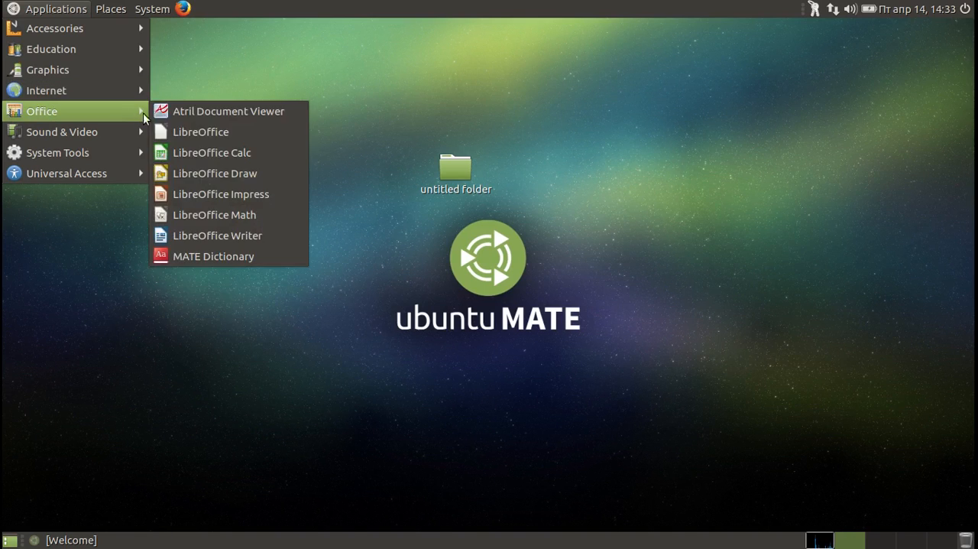
pyautogui.rightClick(191, 234)
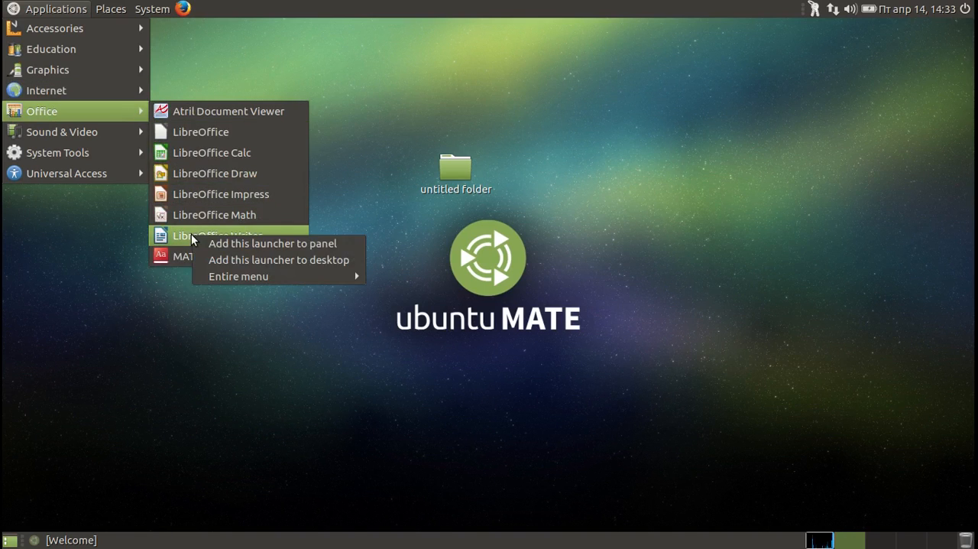
pyautogui.click(265, 260)
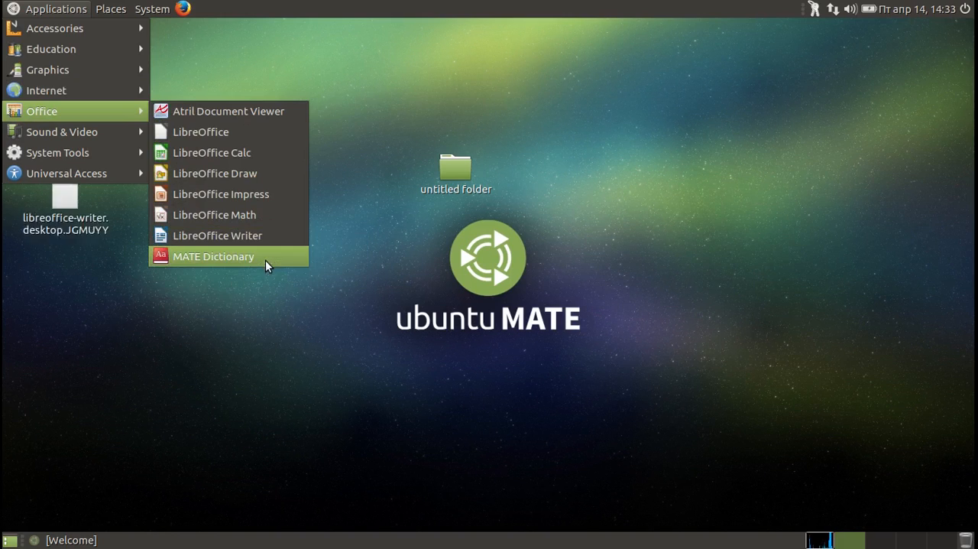
pyautogui.rightClick(253, 241)
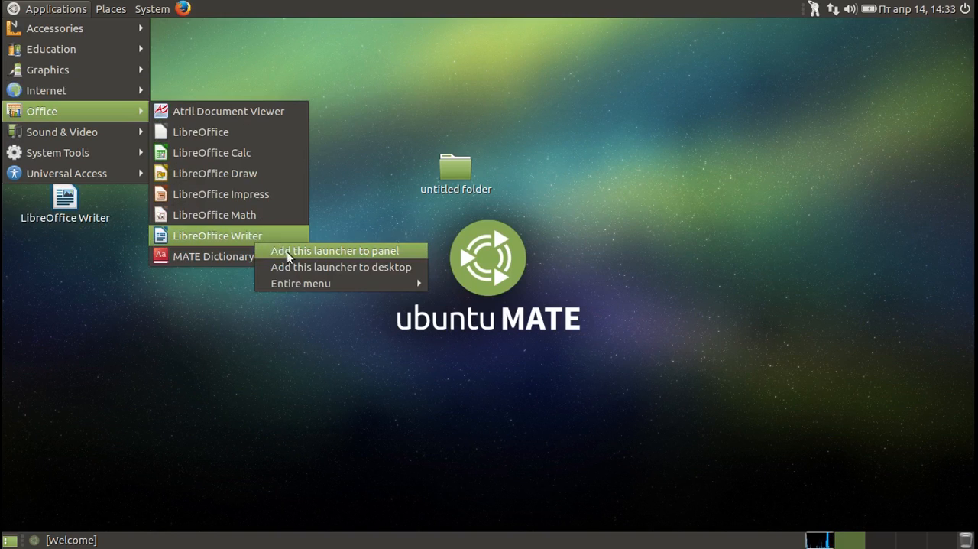
pyautogui.click(285, 249)
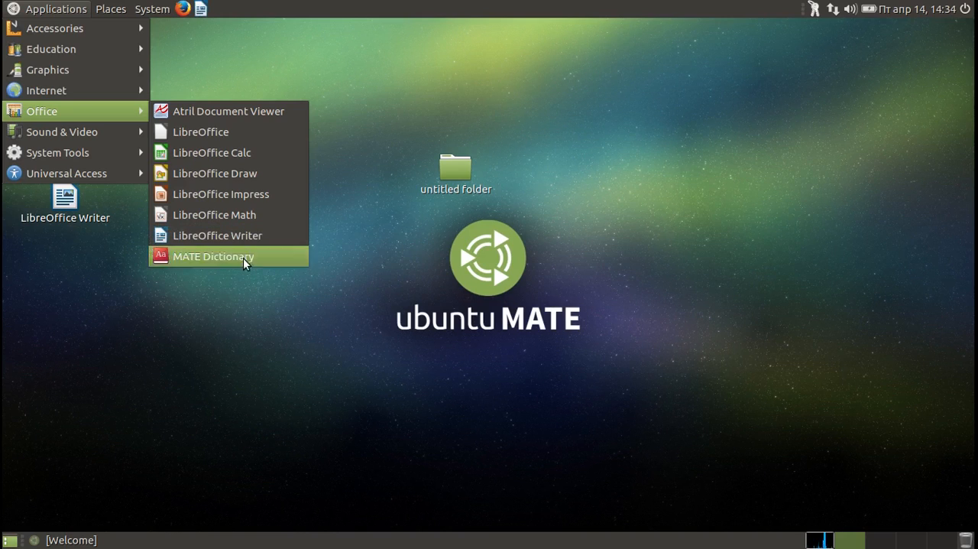
pyautogui.click(63, 11)
# Create an empty document on the desktop, keeping the default name "new file".
pyautogui.rightClick(314, 185)
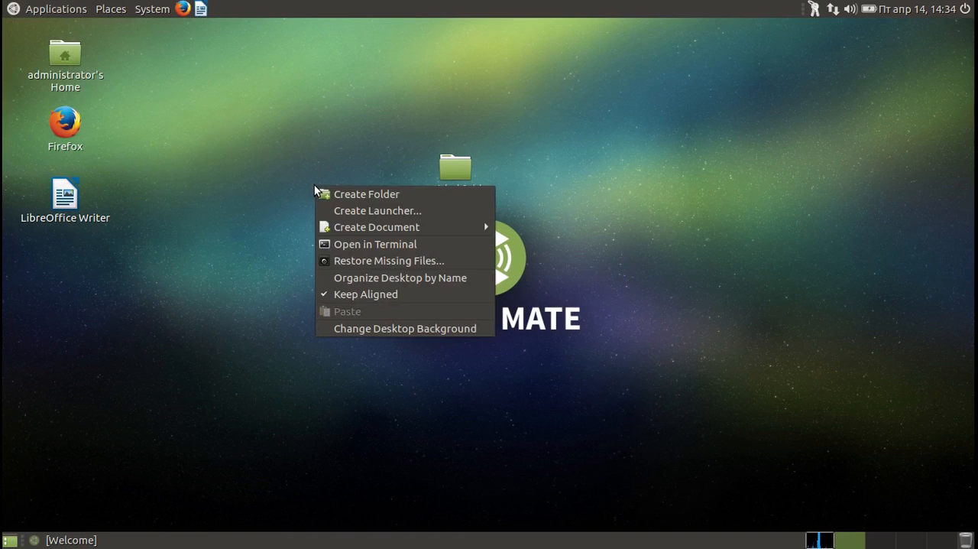
pyautogui.moveTo(375, 231)
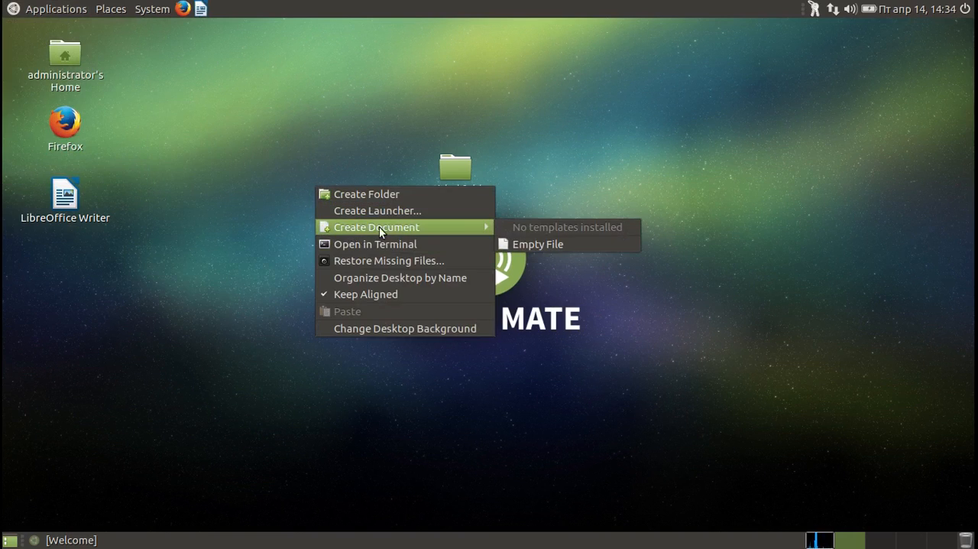
pyautogui.click(510, 241)
pyautogui.click(452, 287)
# Open a terminal in the Desktop folder and close it again.
pyautogui.rightClick(451, 294)
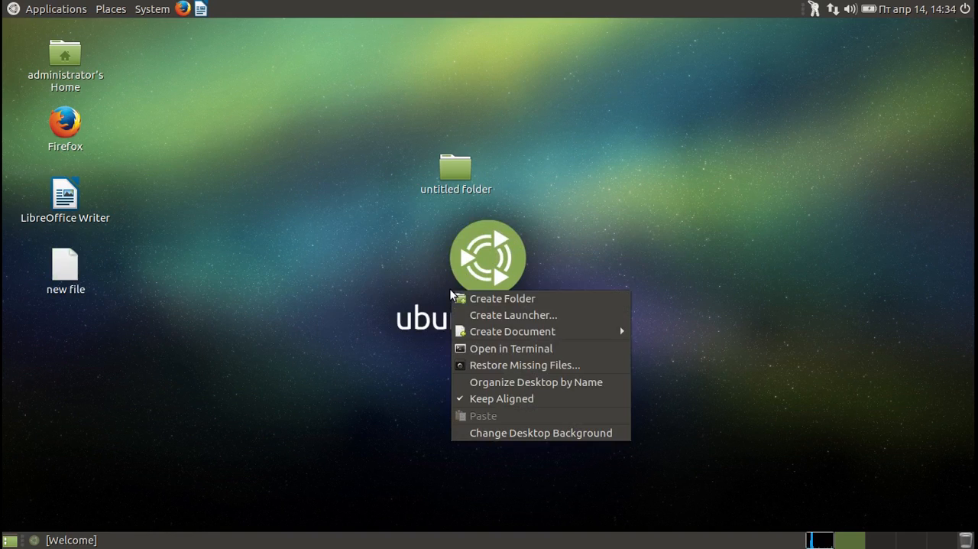
pyautogui.click(484, 353)
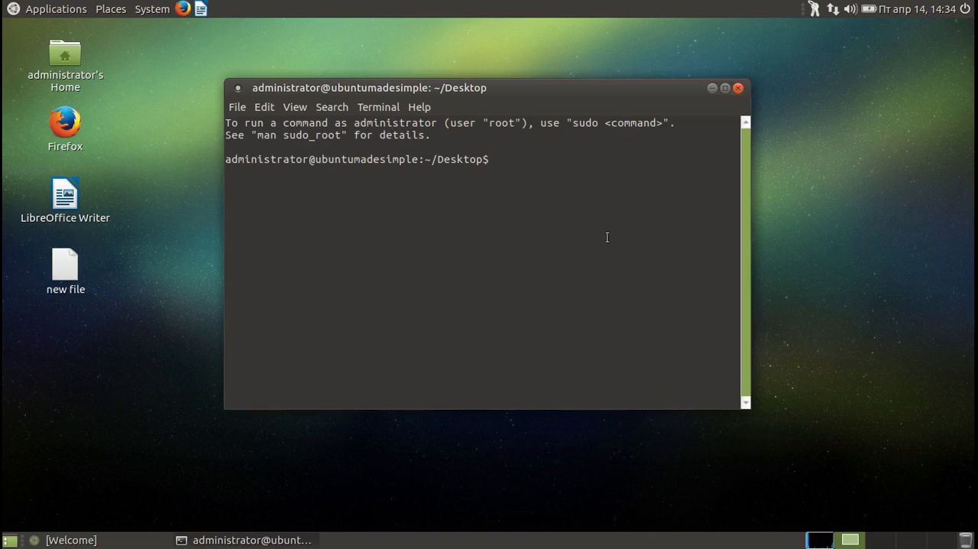
pyautogui.click(738, 88)
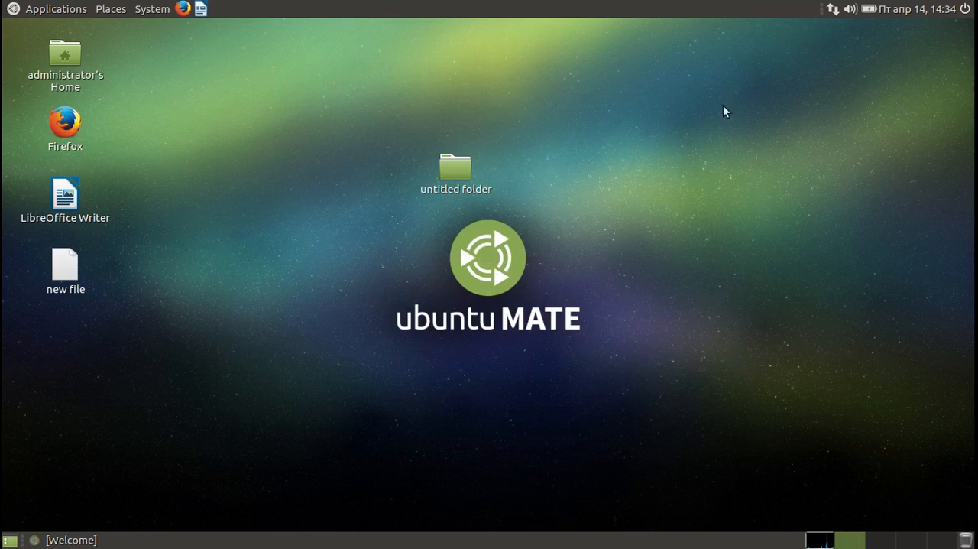
# Run Restore Missing Files for the desktop and organize the desktop icons by name.
pyautogui.rightClick(556, 277)
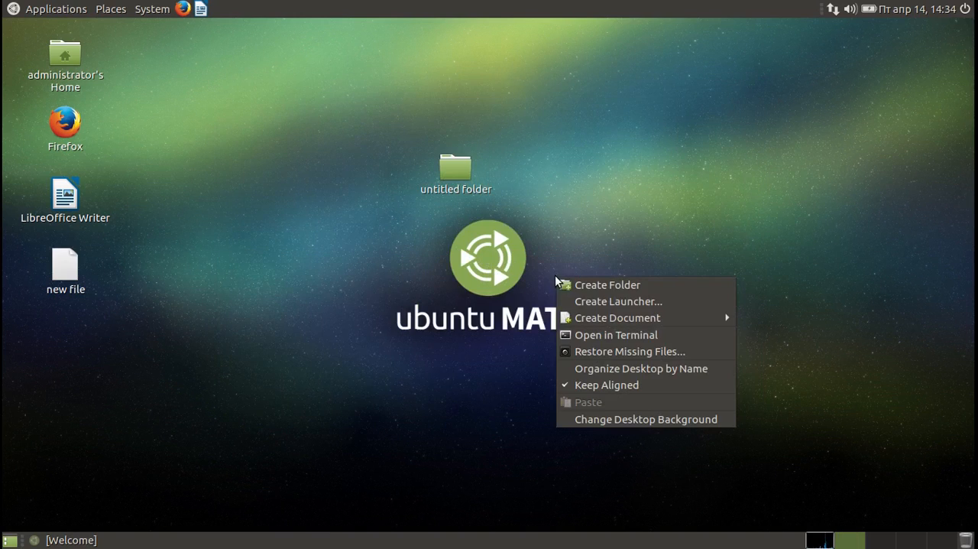
pyautogui.click(586, 351)
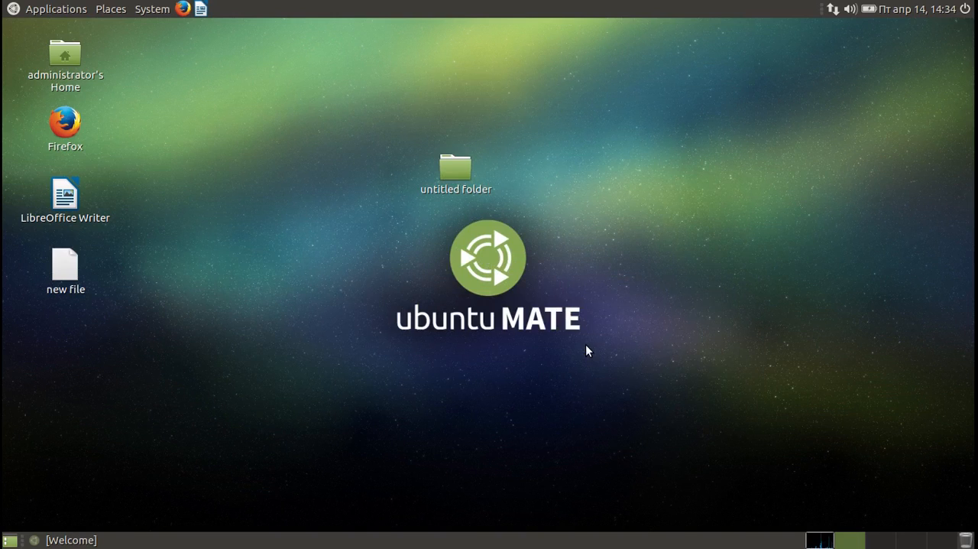
pyautogui.rightClick(586, 346)
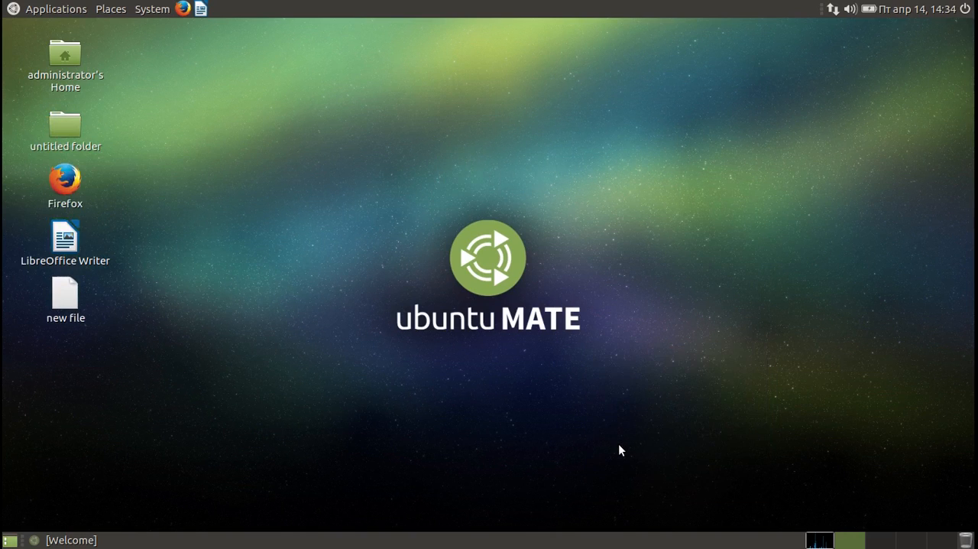
# Browse the desktop backgrounds, try the black car wallpaper, apply the green car one and close Appearance Preferences.
pyautogui.rightClick(620, 443)
pyautogui.click(648, 440)
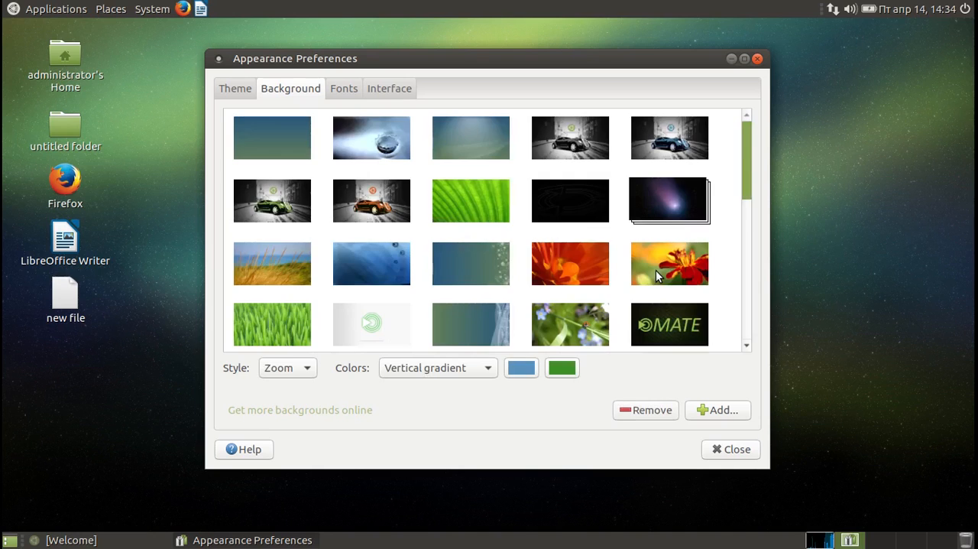
pyautogui.moveTo(750, 151); pyautogui.dragTo(763, 66)
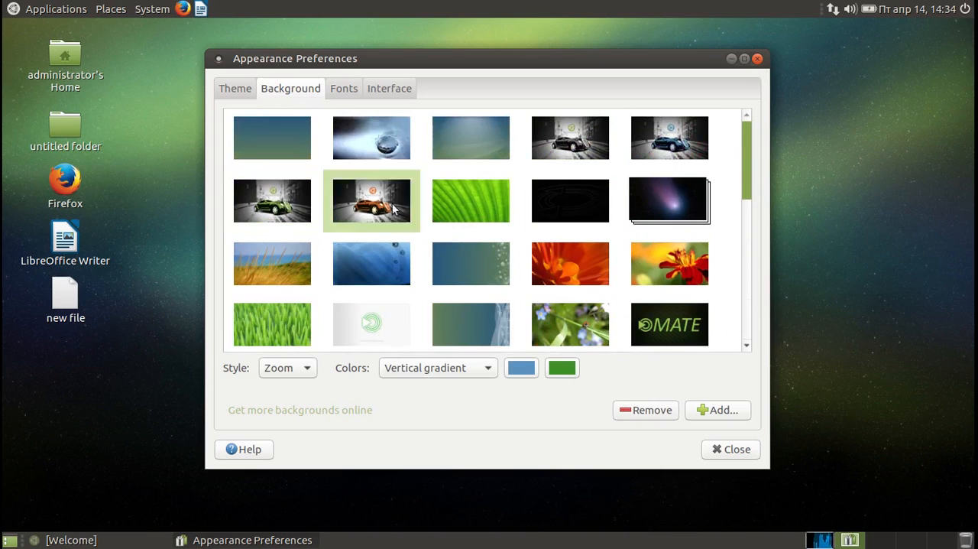
pyautogui.click(565, 153)
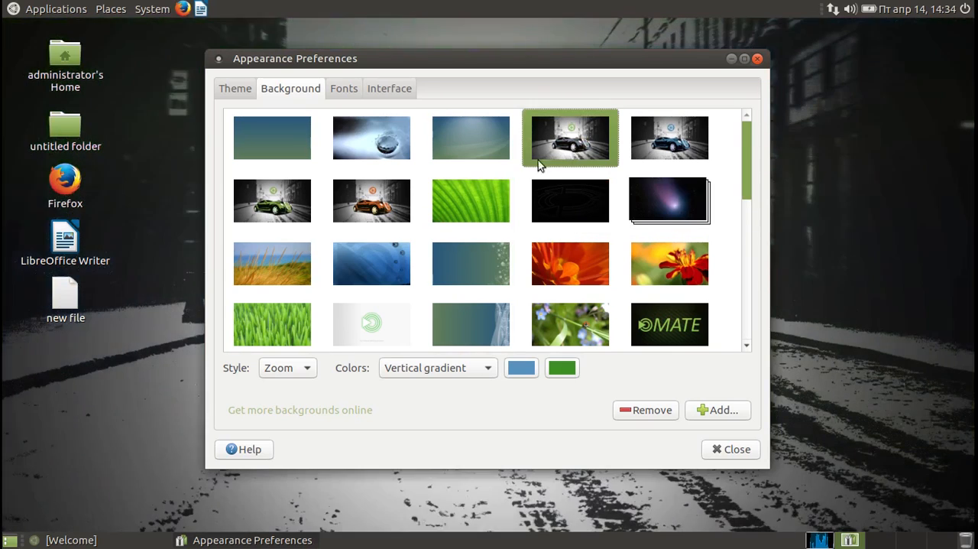
pyautogui.click(272, 200)
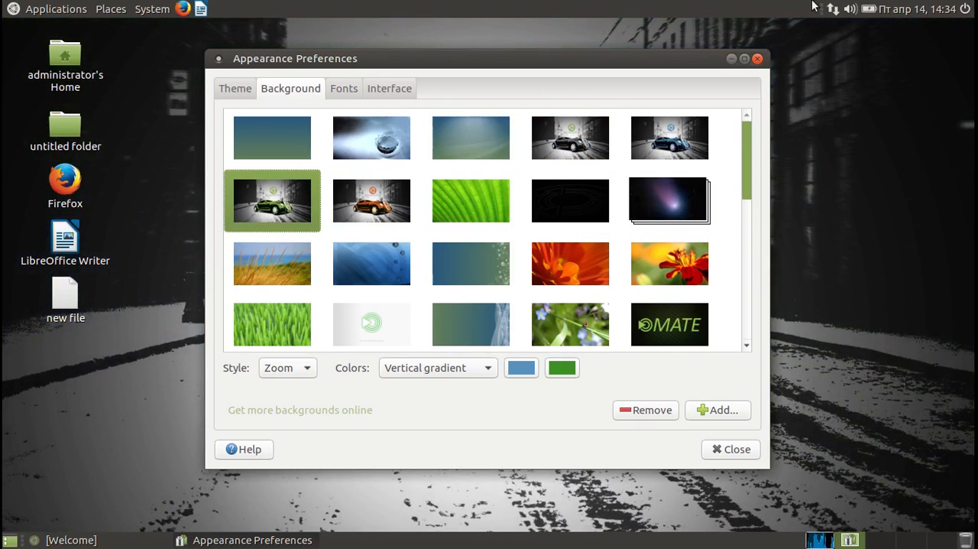
pyautogui.click(757, 59)
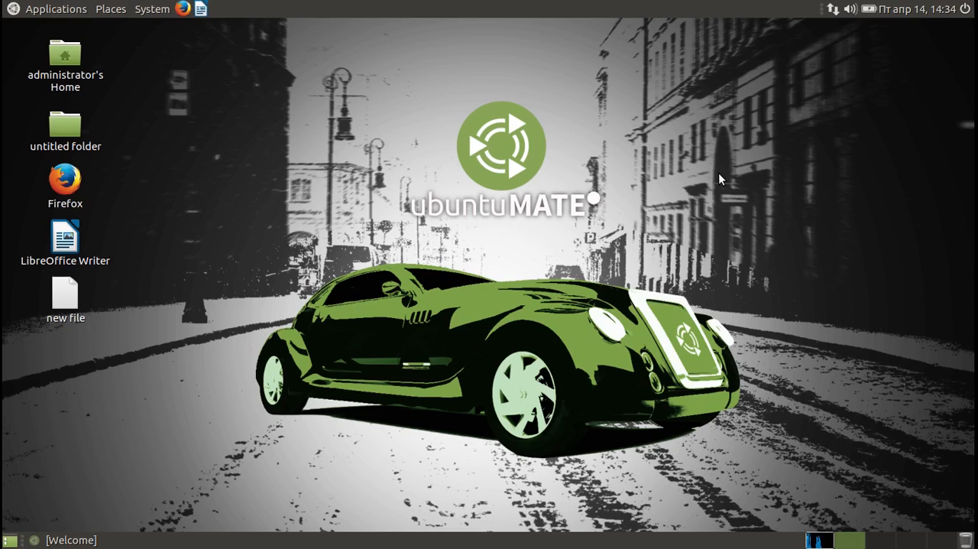
# Lock the screen and unlock it by entering the account password.
pyautogui.click(148, 10)
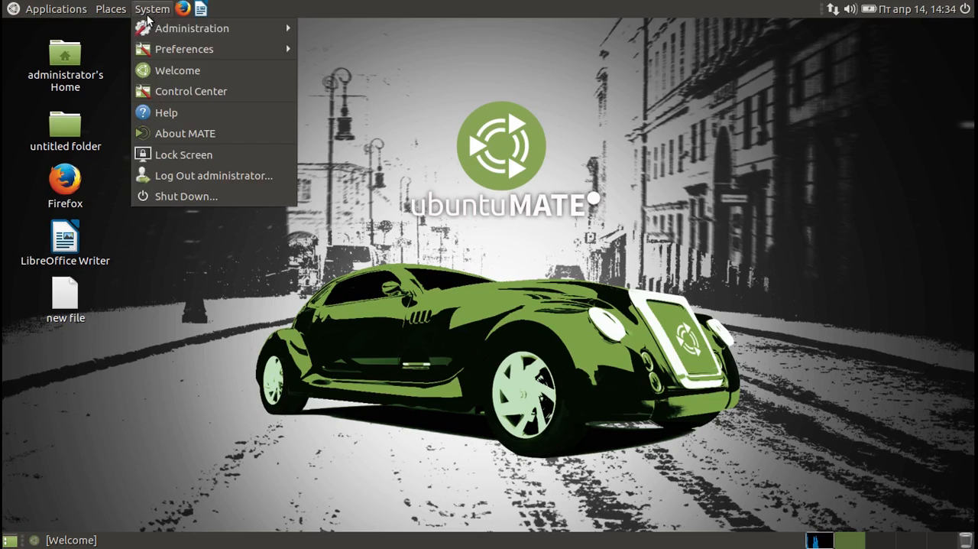
pyautogui.click(176, 157)
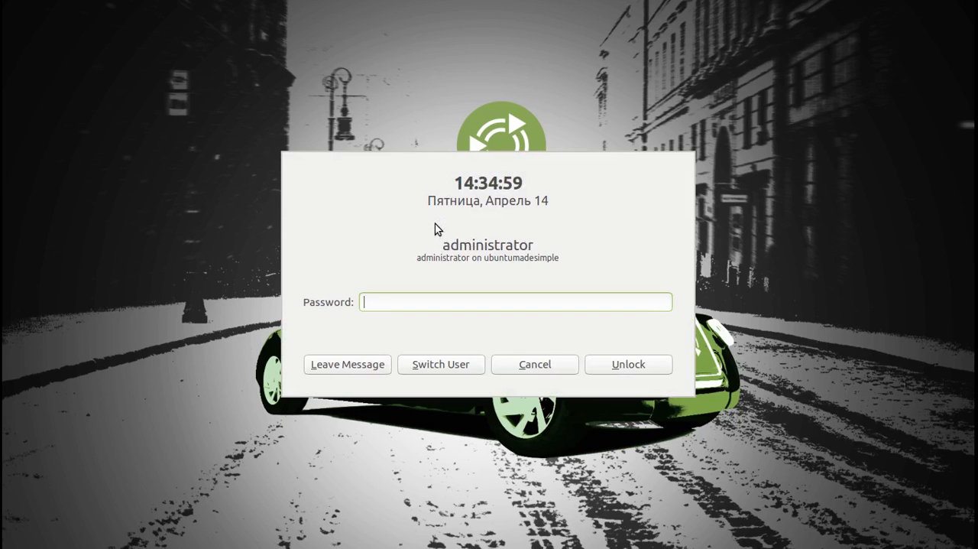
pyautogui.write('******')
pyautogui.press('Return')
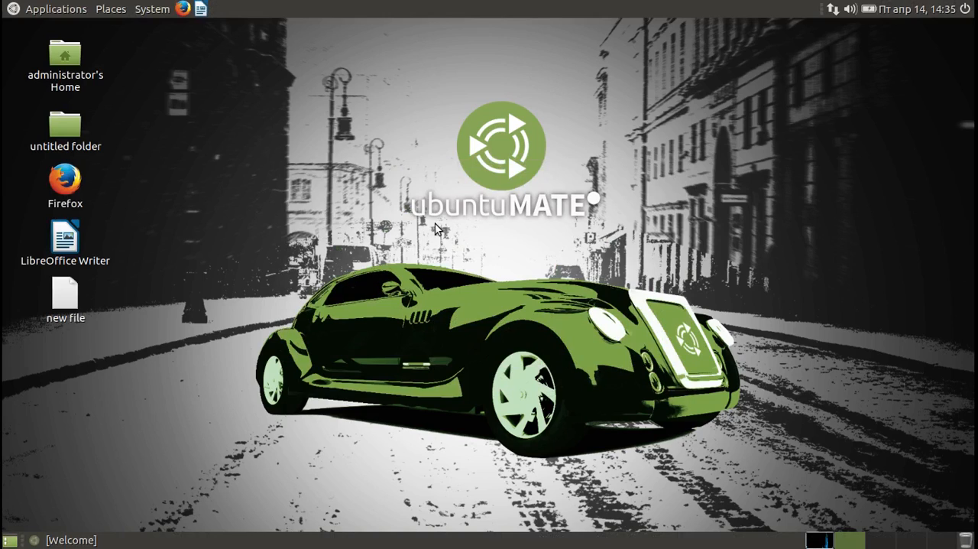
# Open and dismiss the desktop's context menu, and select the Firefox launcher on the desktop.
pyautogui.rightClick(435, 223)
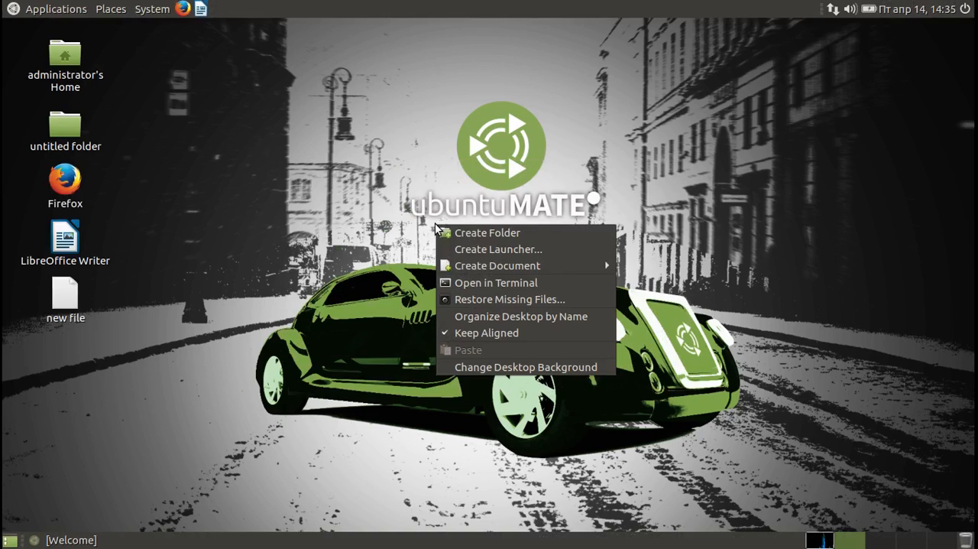
pyautogui.click(399, 219)
pyautogui.click(69, 180)
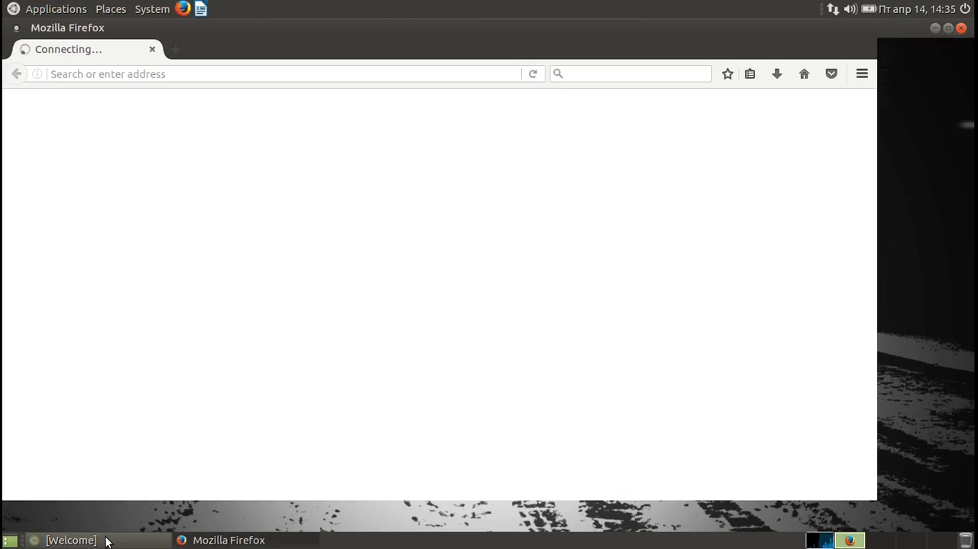
# Close the Welcome window and load gmail.com in Firefox.
pyautogui.click(106, 537)
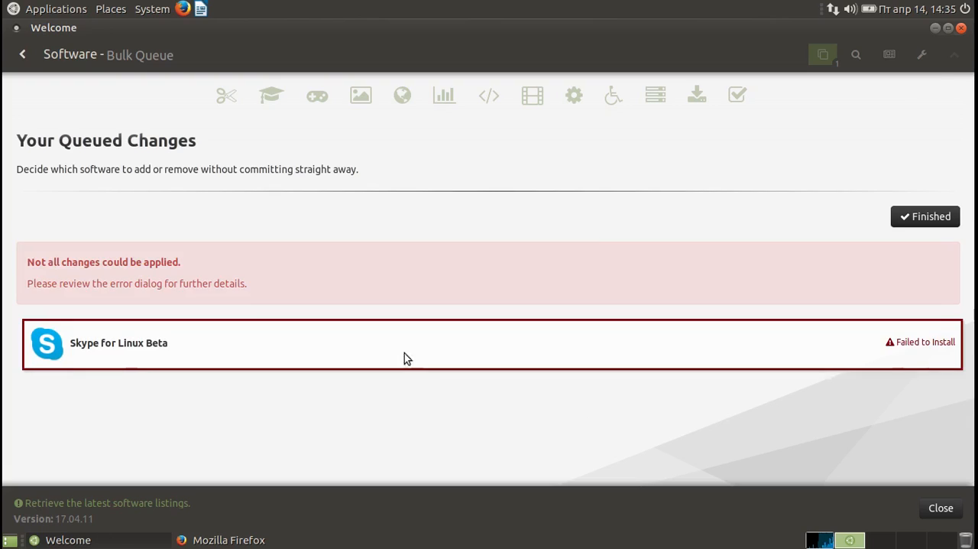
pyautogui.click(961, 28)
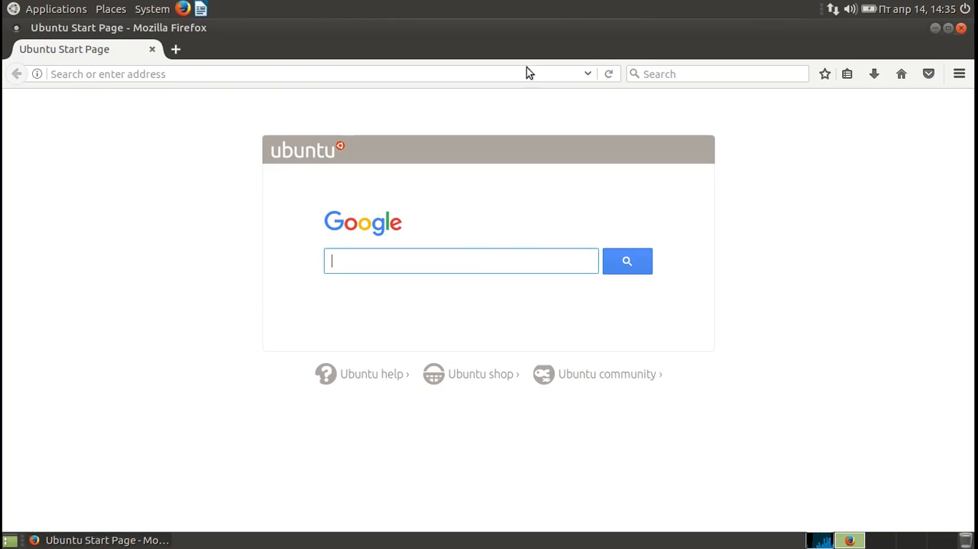
pyautogui.click(201, 74)
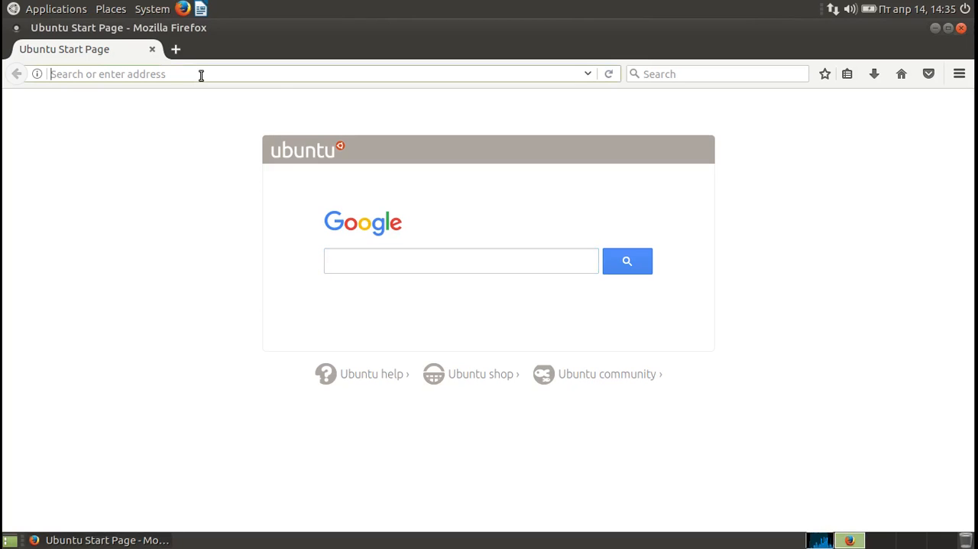
pyautogui.write('mail')
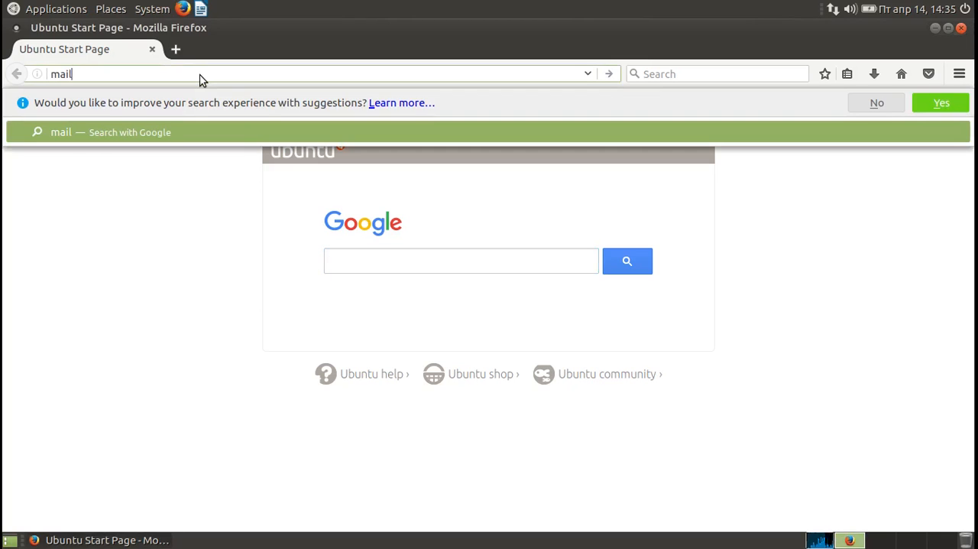
pyautogui.press('Escape')
pyautogui.write('g')
pyautogui.press('Escape')
pyautogui.write('.com')
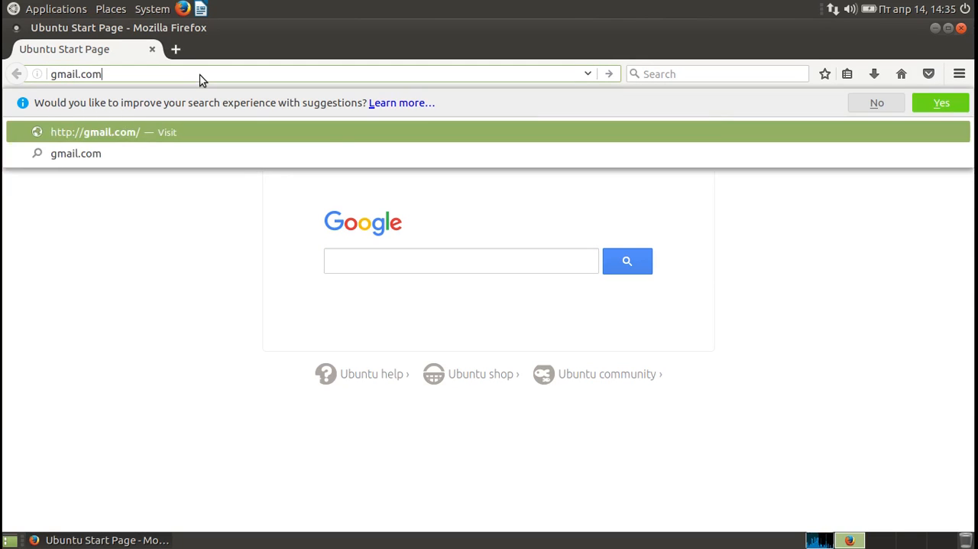
pyautogui.press('Return')
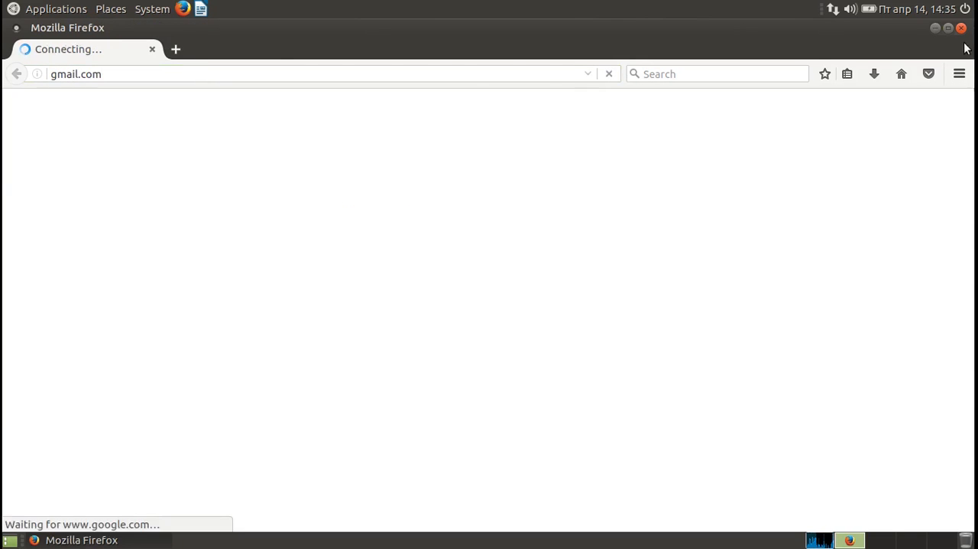
# Shrink the Firefox window, create a desktop link to the Gmail page from its address, and close Firefox.
pyautogui.click(946, 28)
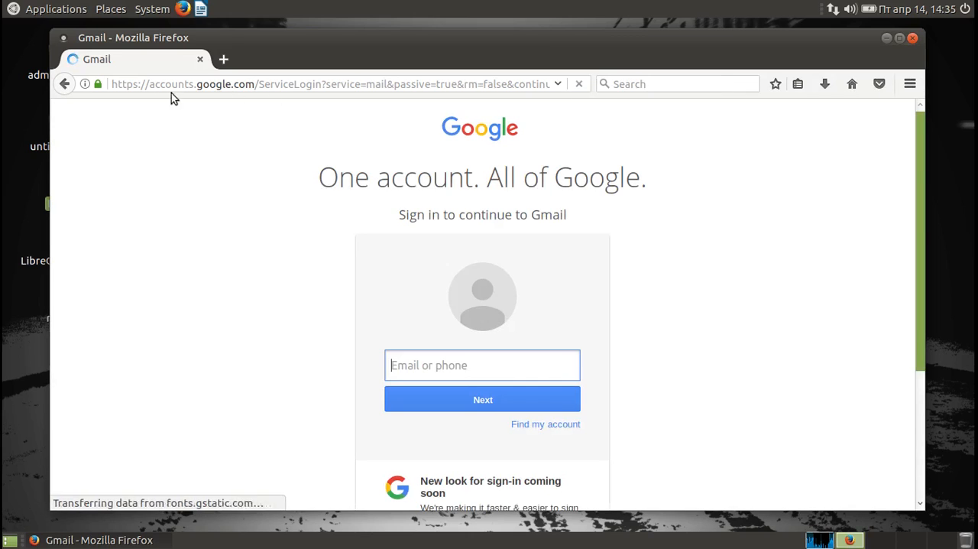
pyautogui.moveTo(97, 86); pyautogui.dragTo(33, 359)
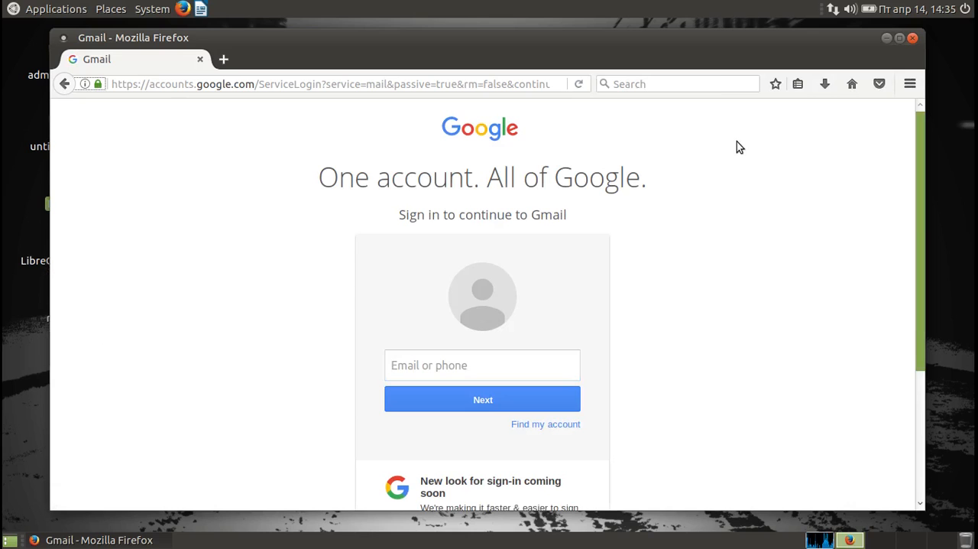
pyautogui.click(914, 38)
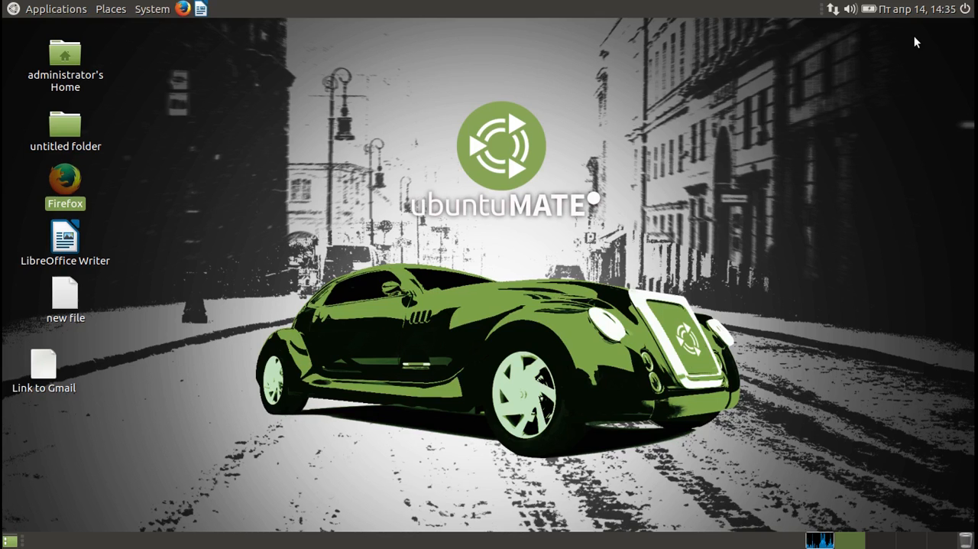
# View the desktop Gmail link's properties and custom icon chooser, close both, and test the link in Firefox before closing the browser.
pyautogui.rightClick(43, 372)
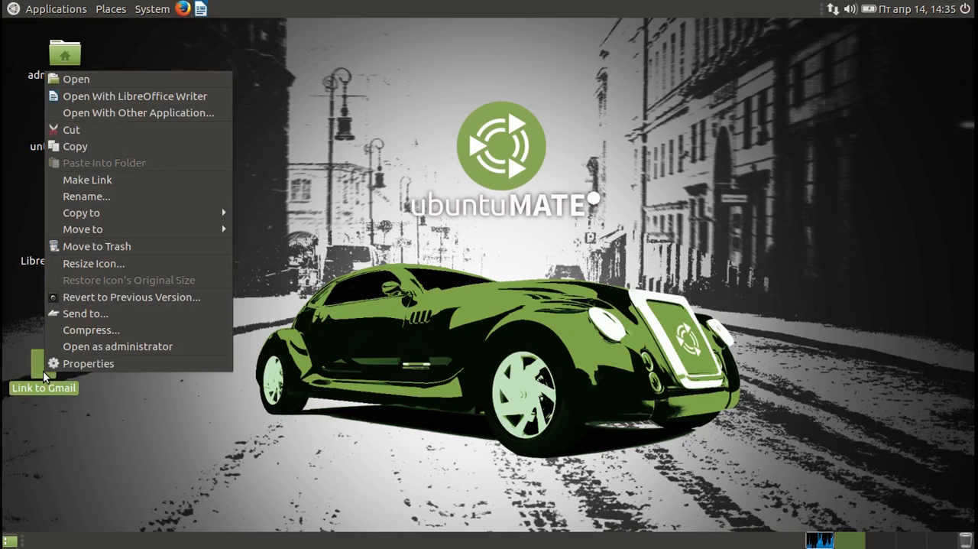
pyautogui.click(67, 366)
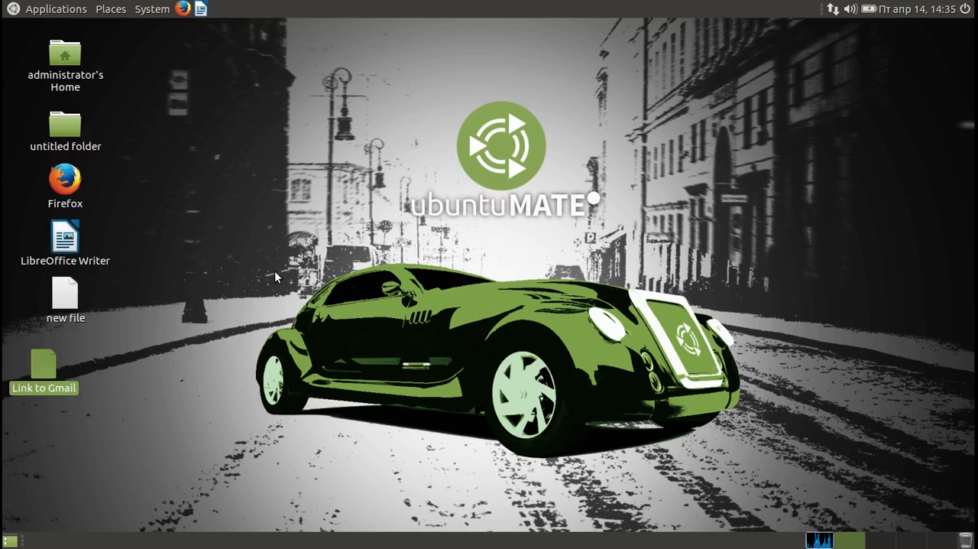
pyautogui.click(328, 211)
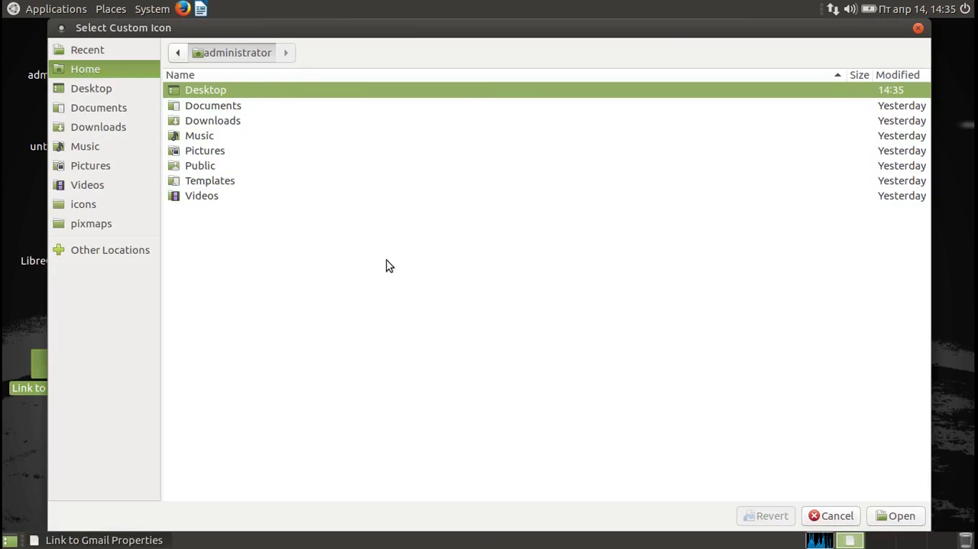
pyautogui.click(919, 28)
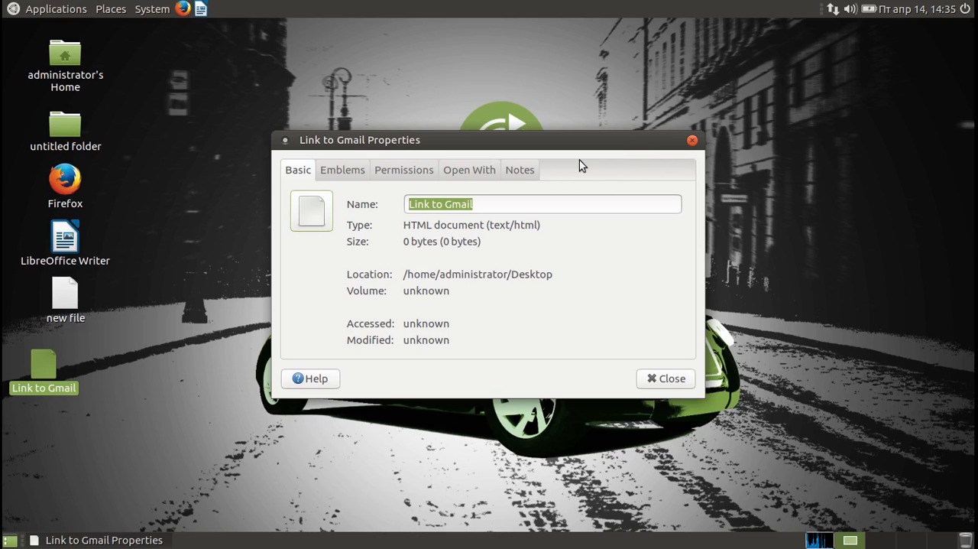
pyautogui.click(692, 141)
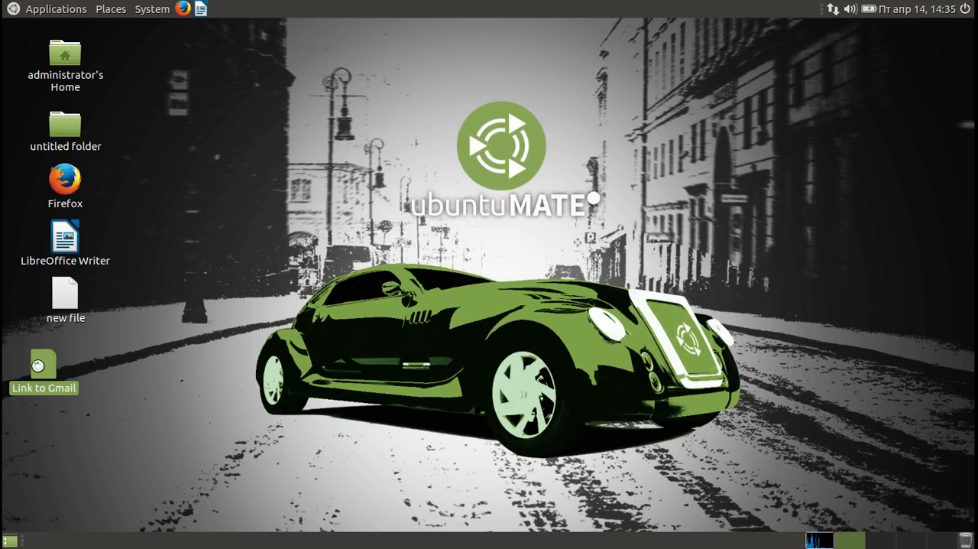
pyautogui.doubleClick(37, 366)
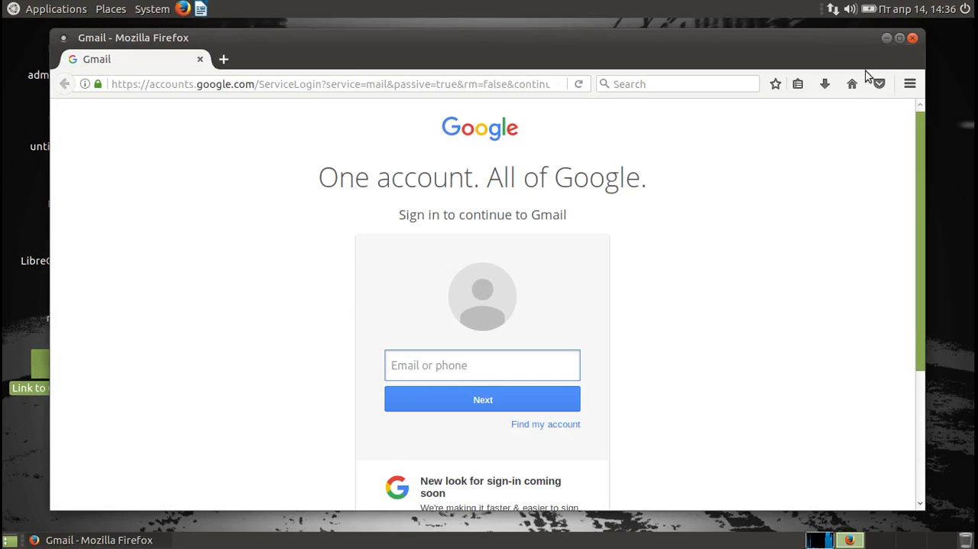
pyautogui.click(912, 38)
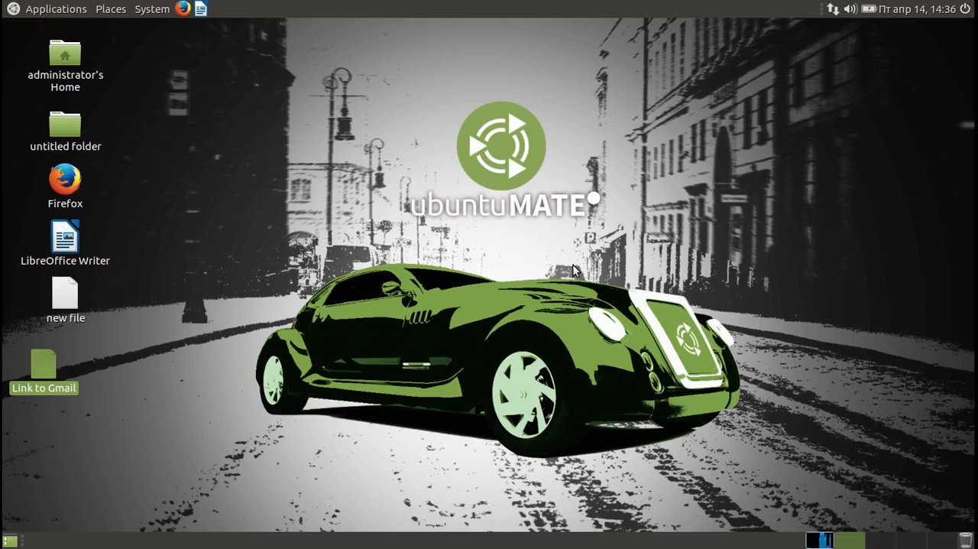
# View and dismiss the shutdown dialog, the calendar, the battery and sound indicators, and the upper panel's context options.
pyautogui.click(966, 9)
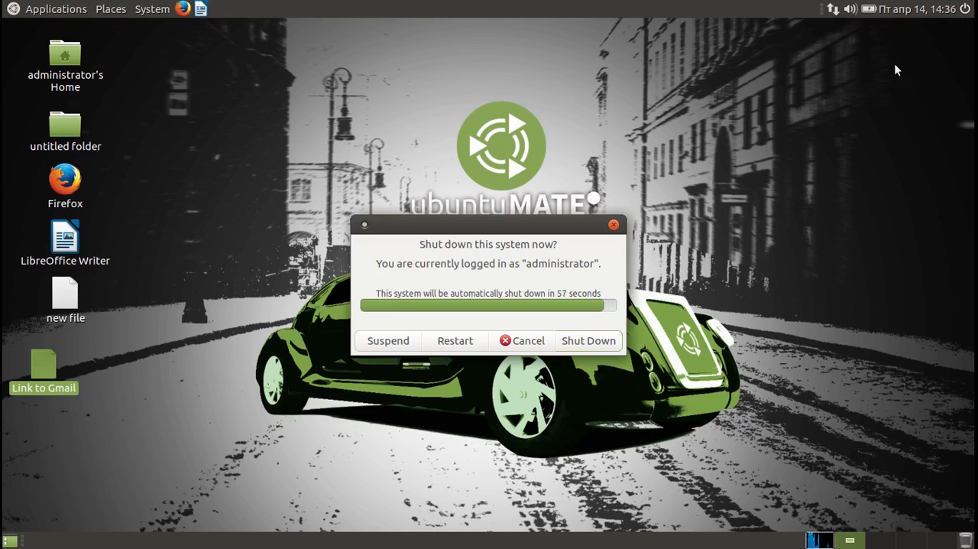
pyautogui.click(615, 224)
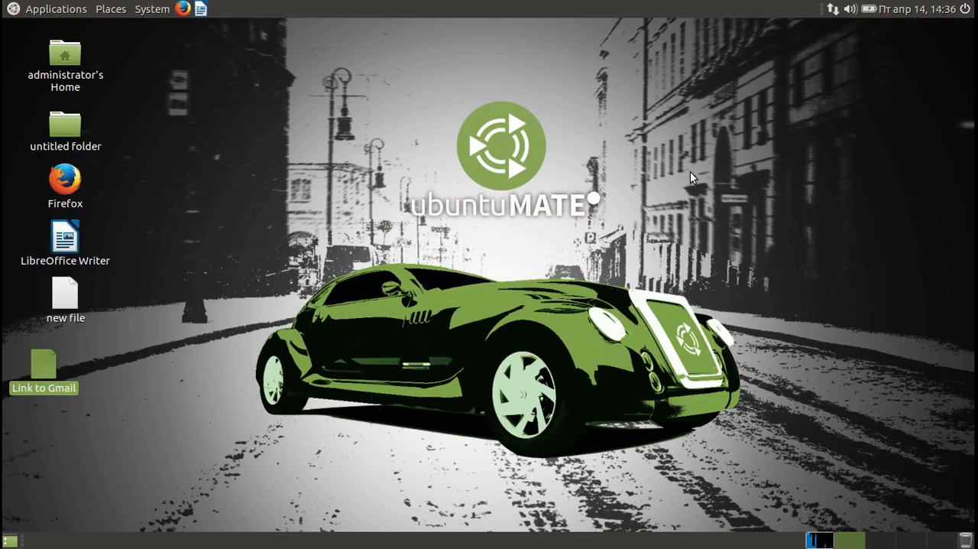
pyautogui.click(929, 11)
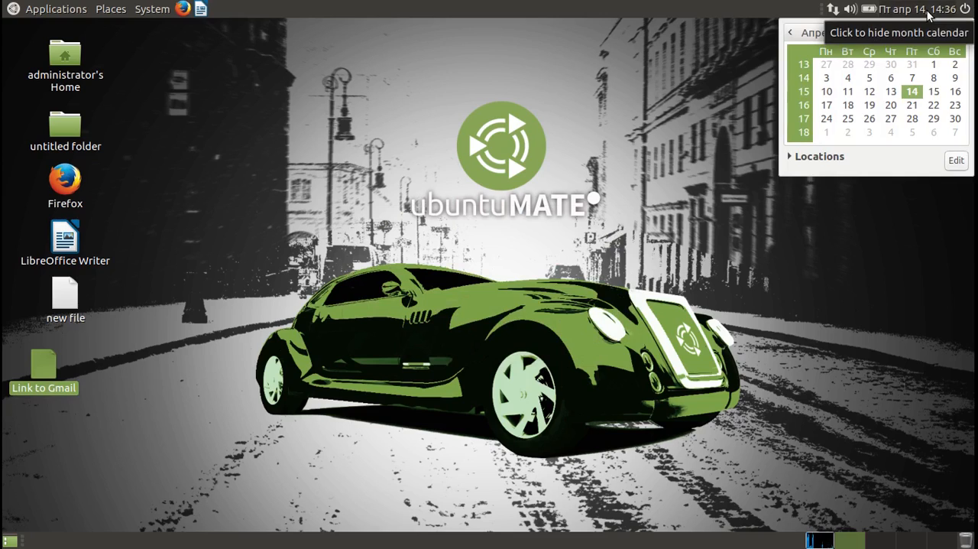
pyautogui.click(928, 10)
pyautogui.click(870, 10)
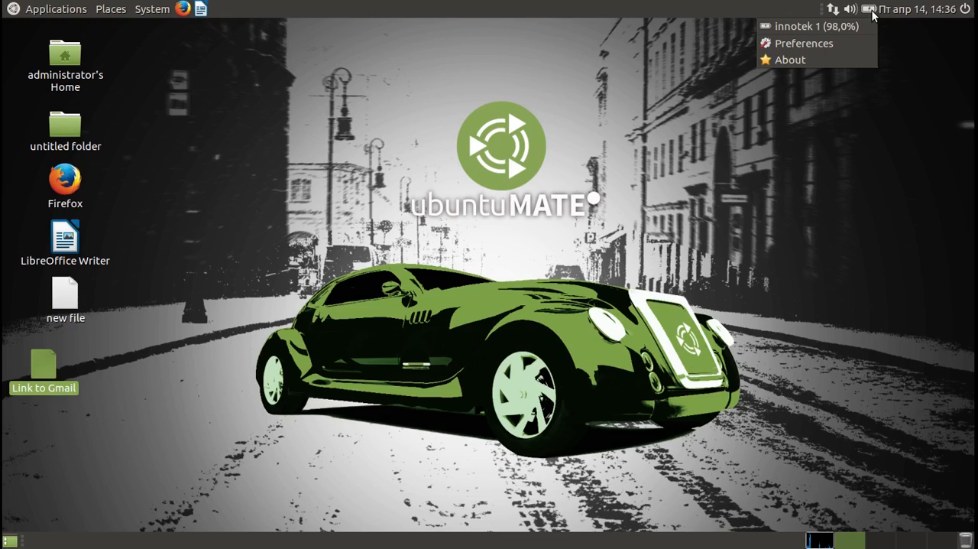
pyautogui.click(870, 11)
pyautogui.click(851, 10)
pyautogui.click(850, 10)
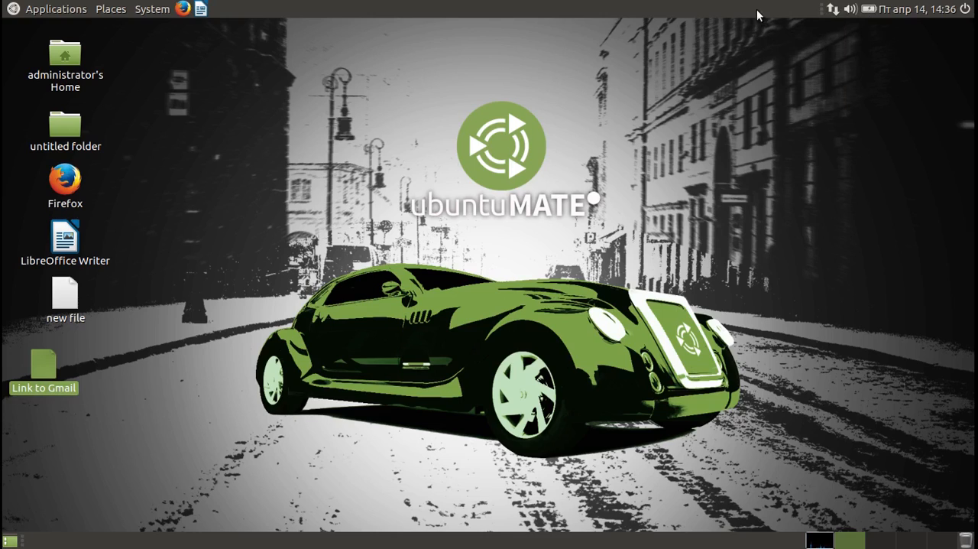
pyautogui.rightClick(719, 8)
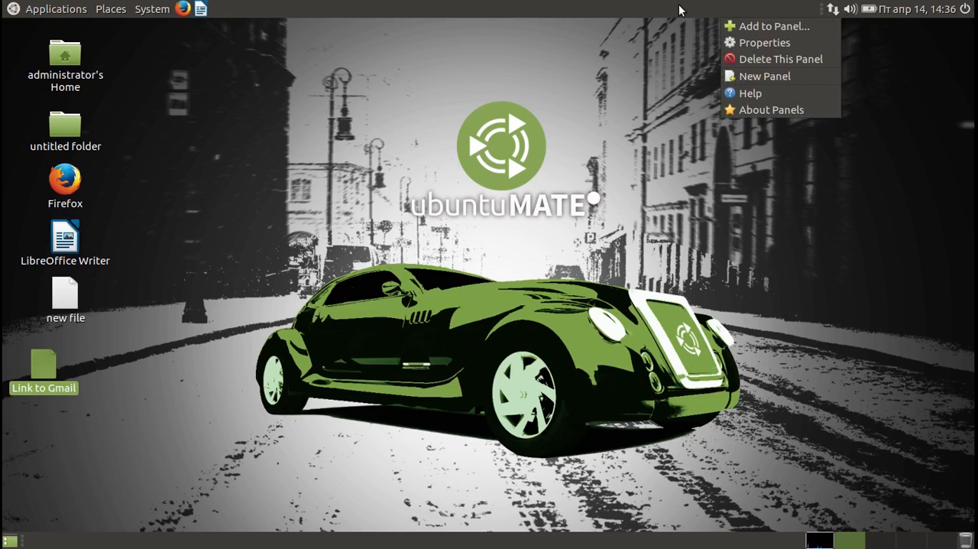
pyautogui.click(683, 9)
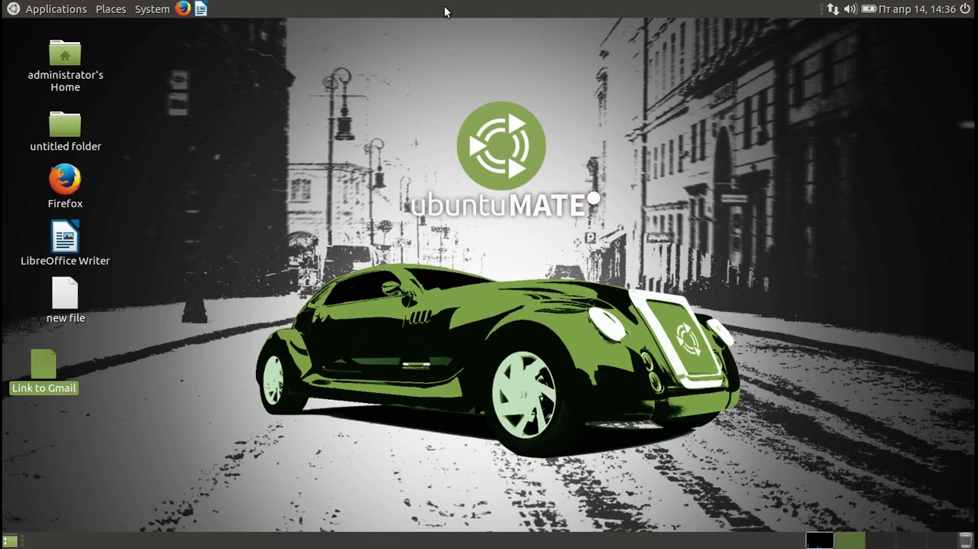
# Look through the Administration tools and the Hardware, Internet and Network, Look and Feel, Other and Personal preference categories.
pyautogui.click(161, 12)
pyautogui.moveTo(159, 29)
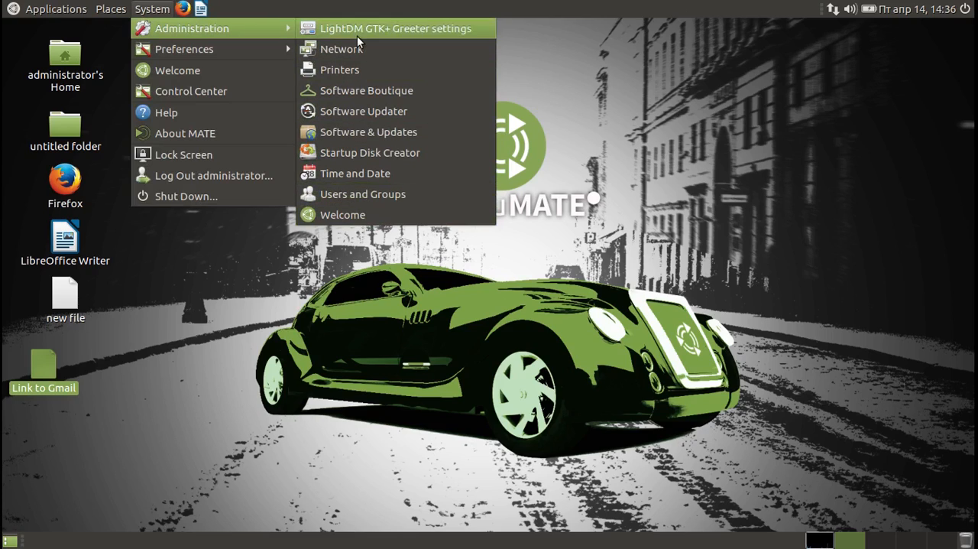
pyautogui.moveTo(263, 48)
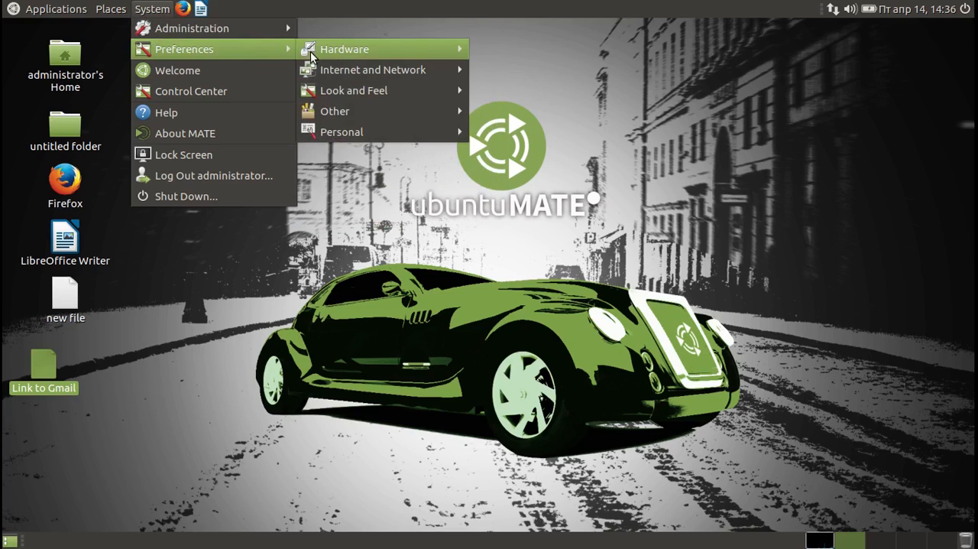
pyautogui.moveTo(316, 54)
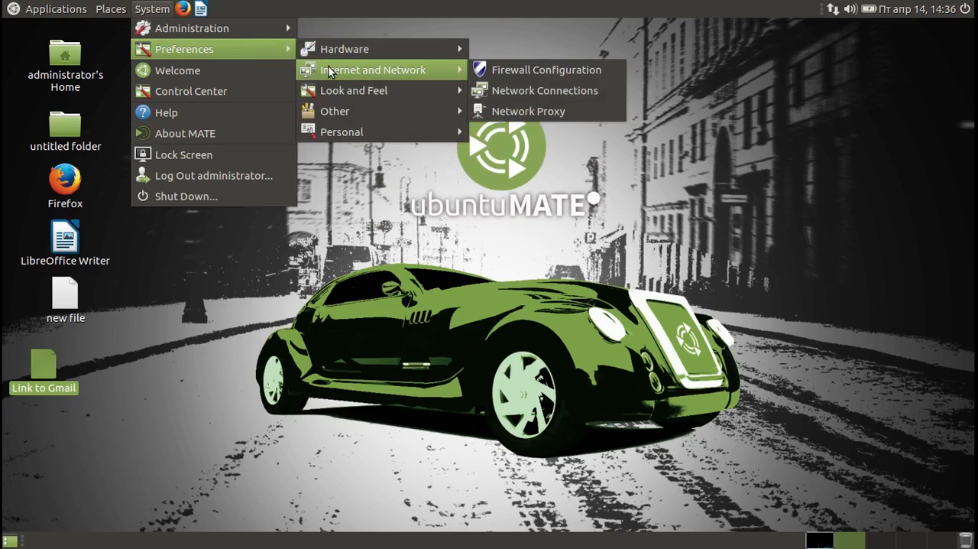
pyautogui.moveTo(332, 91)
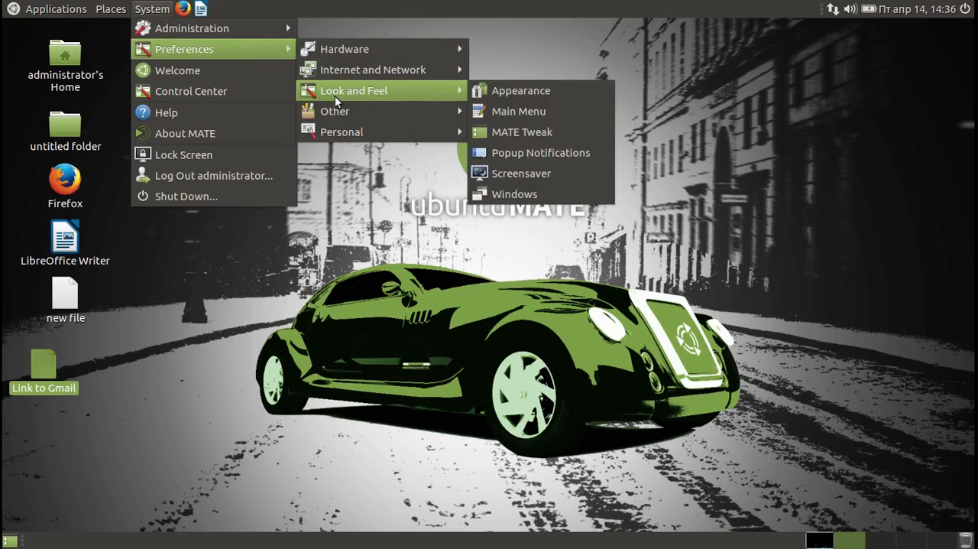
pyautogui.moveTo(338, 113)
pyautogui.moveTo(337, 136)
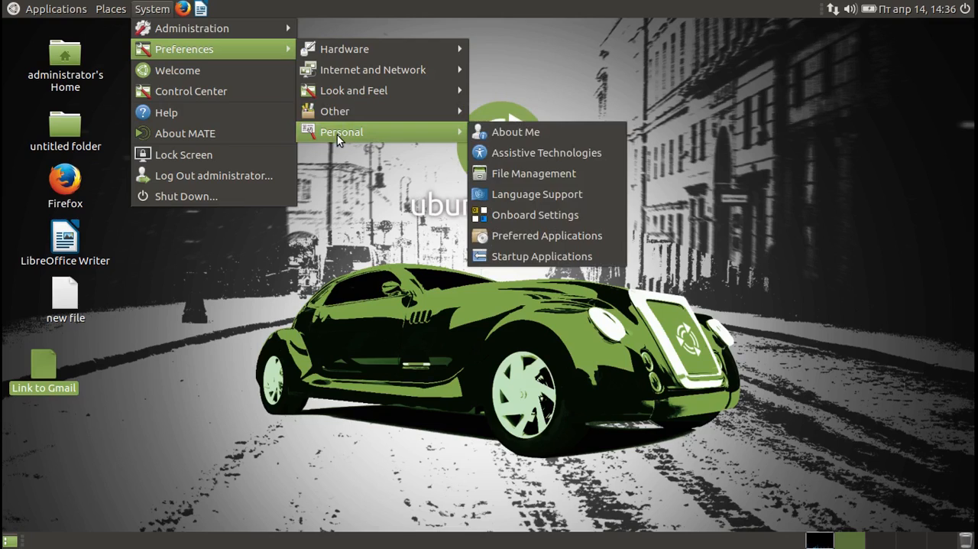
# Open the Control Center, maximize it, and look through its groups from Administration to Other.
pyautogui.click(235, 92)
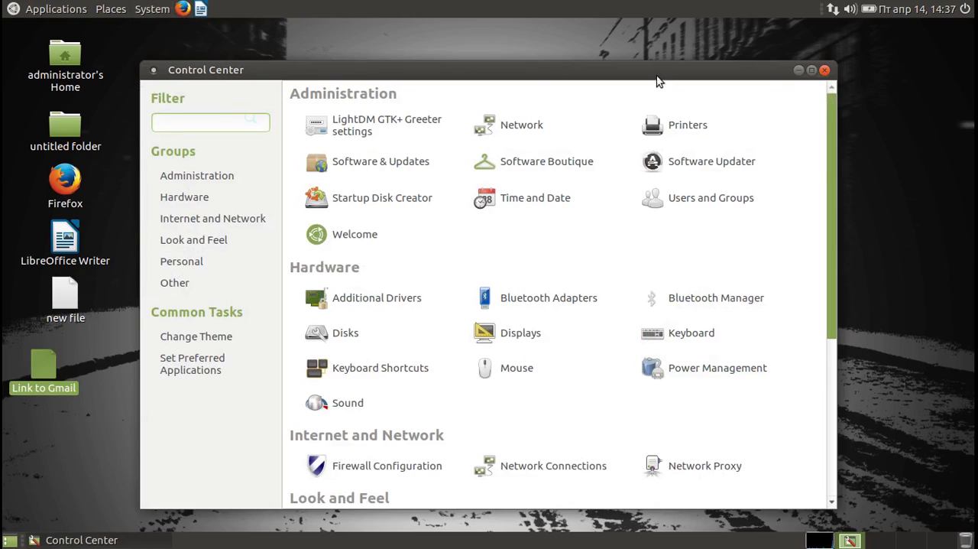
pyautogui.click(813, 72)
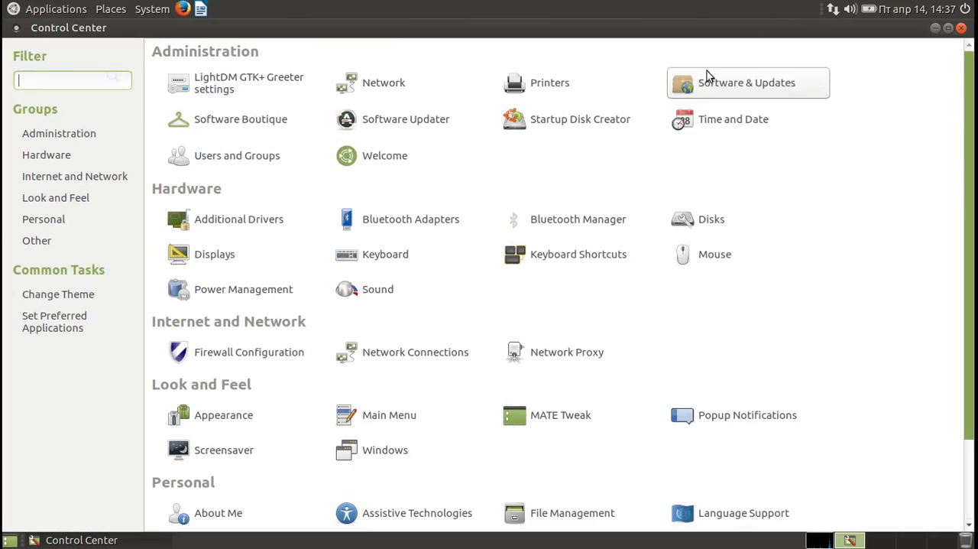
pyautogui.click(54, 155)
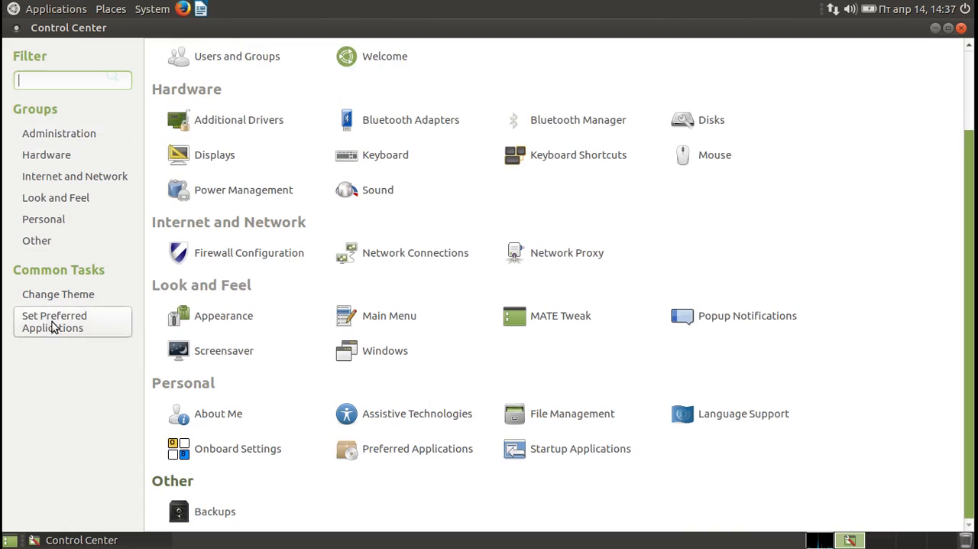
pyautogui.click(61, 137)
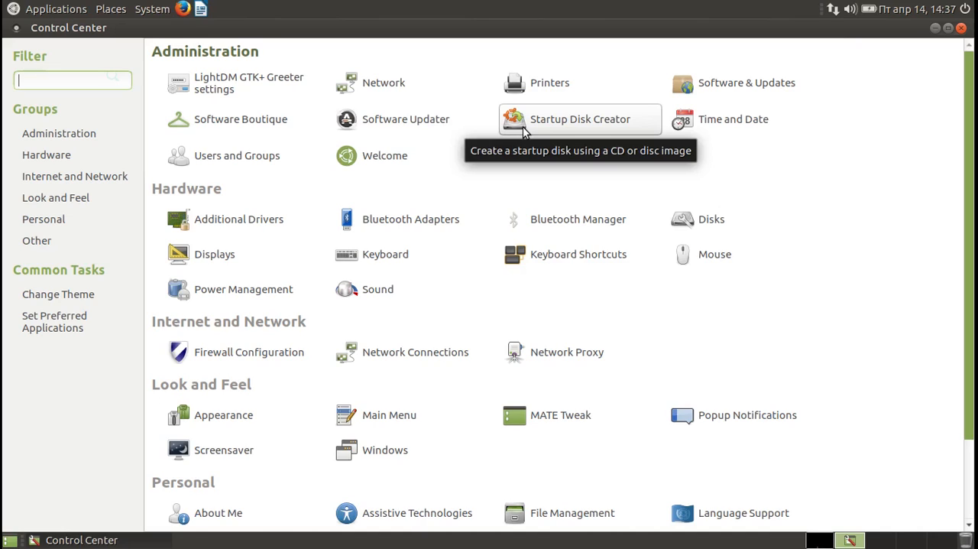
# View and close the Time and Date settings, and open Disks to examine the hard disk's details.
pyautogui.click(709, 123)
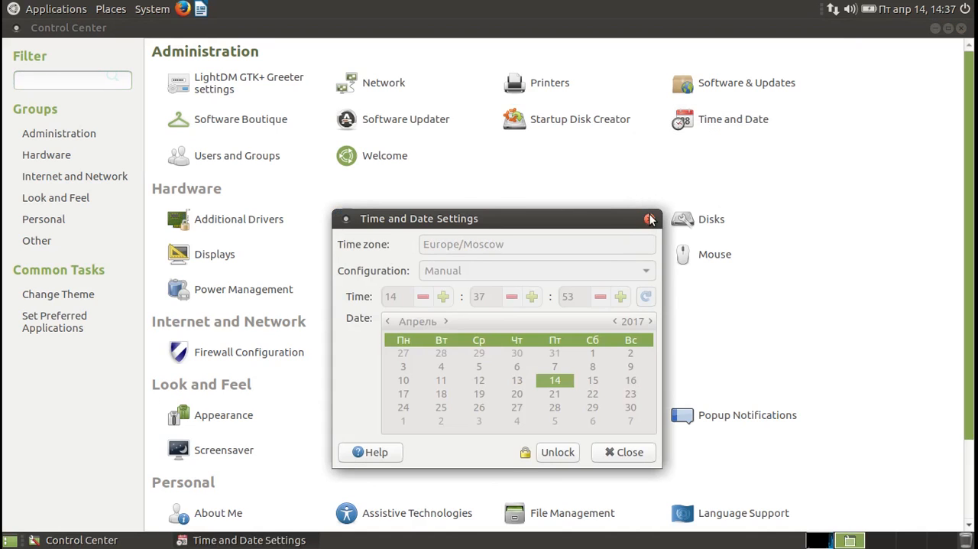
pyautogui.click(649, 220)
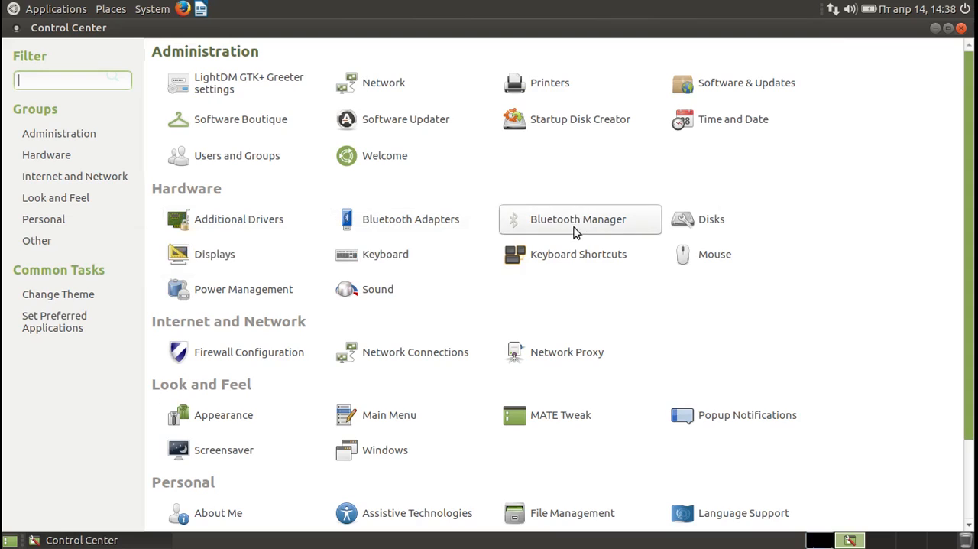
pyautogui.click(708, 220)
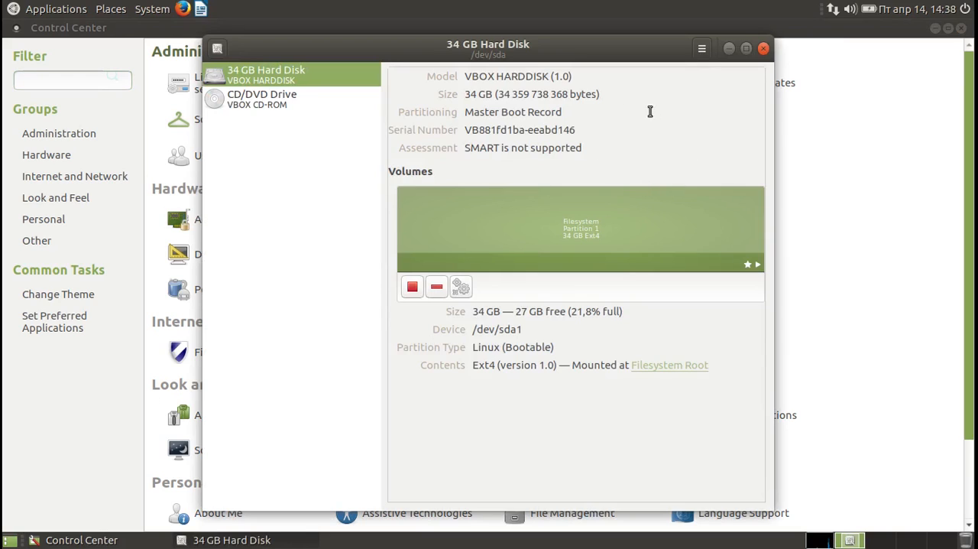
# Close Disks, and look through the Keyboard preferences from General to Typing Break before closing them.
pyautogui.click(763, 49)
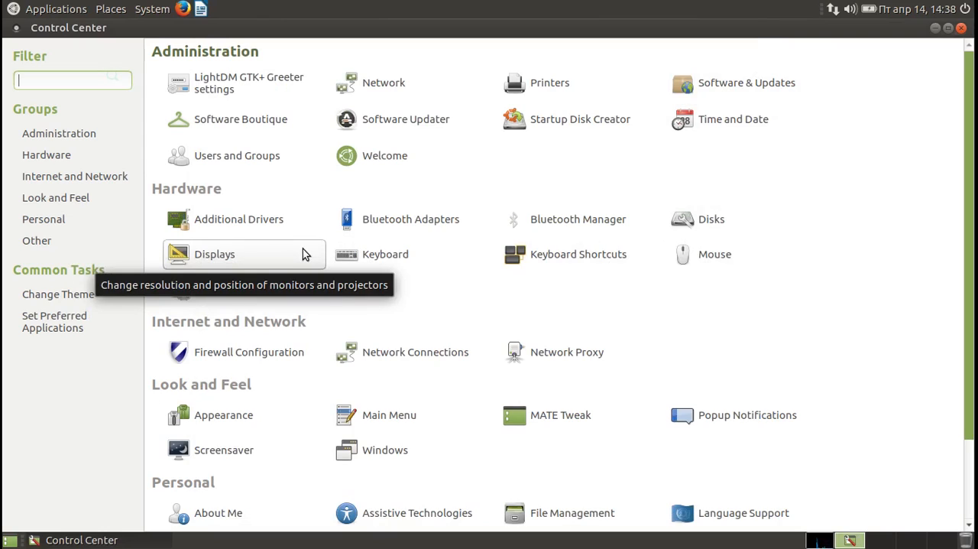
pyautogui.click(380, 258)
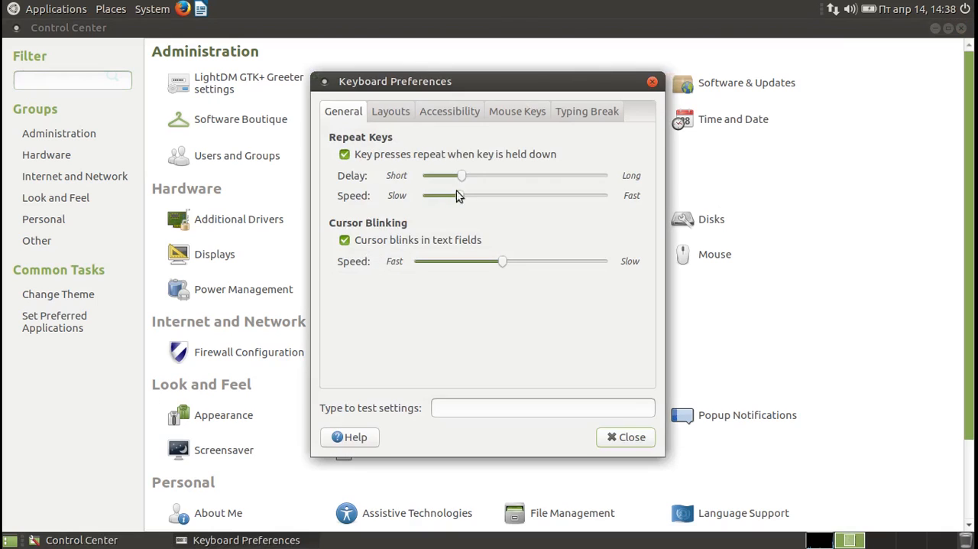
pyautogui.click(401, 115)
pyautogui.click(441, 114)
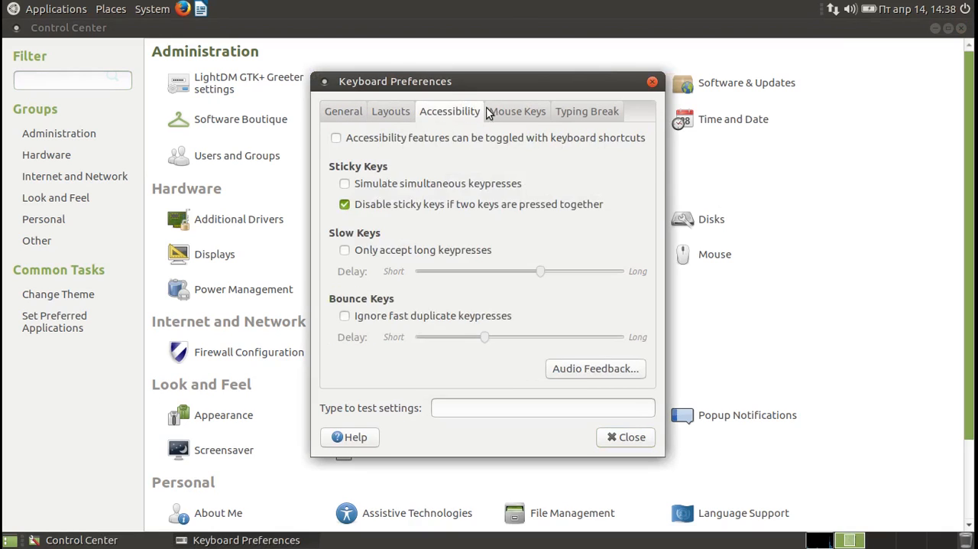
pyautogui.click(503, 113)
pyautogui.click(582, 111)
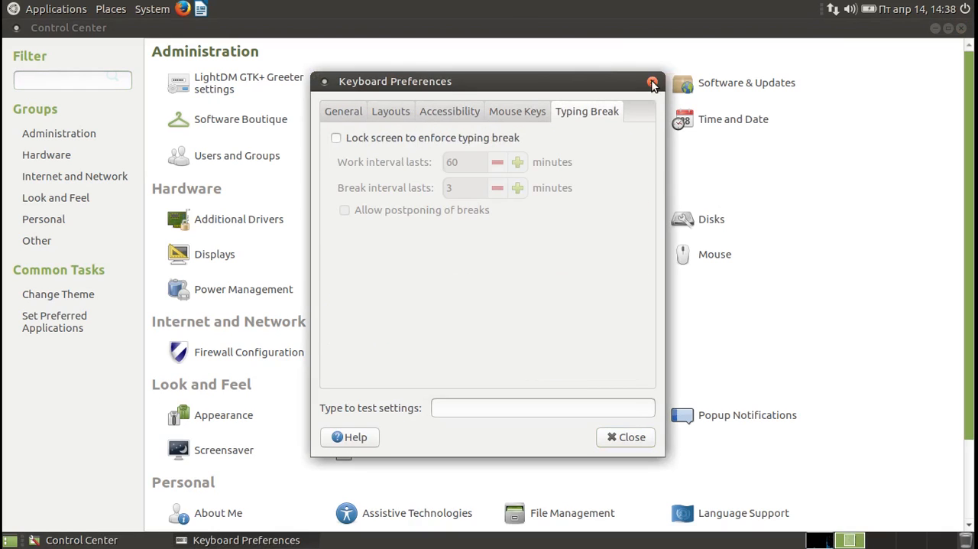
pyautogui.click(652, 81)
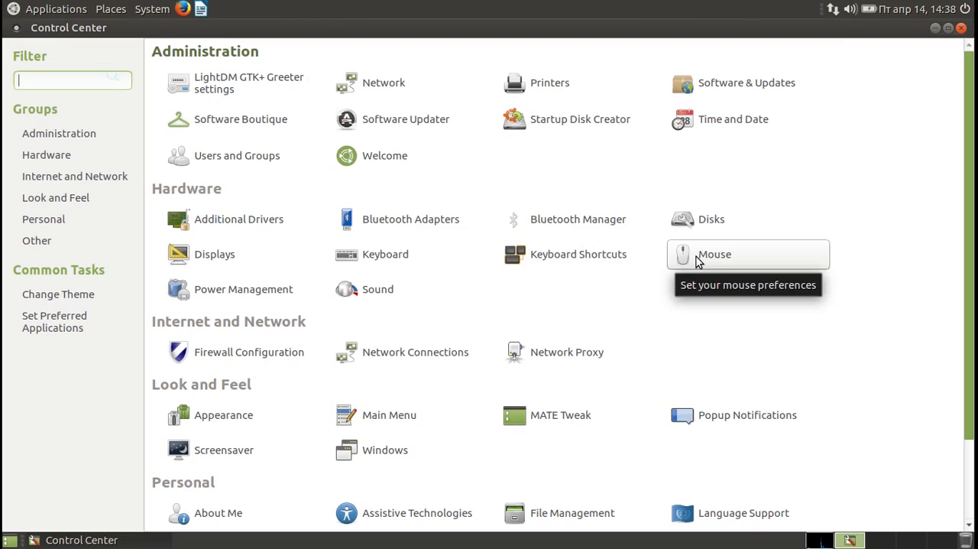
# View the Power Management preferences for AC power, battery power and general behaviour, and close them.
pyautogui.click(263, 294)
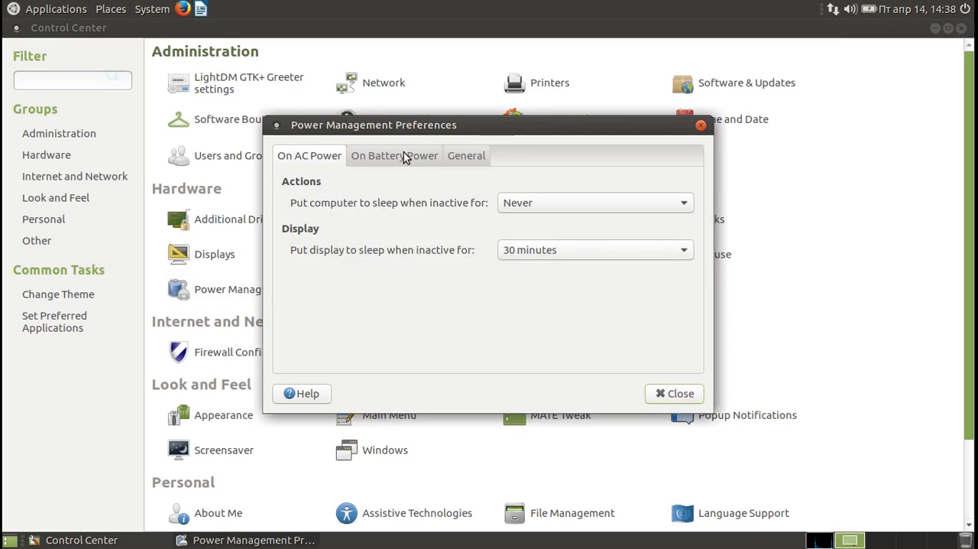
pyautogui.click(426, 157)
pyautogui.click(459, 159)
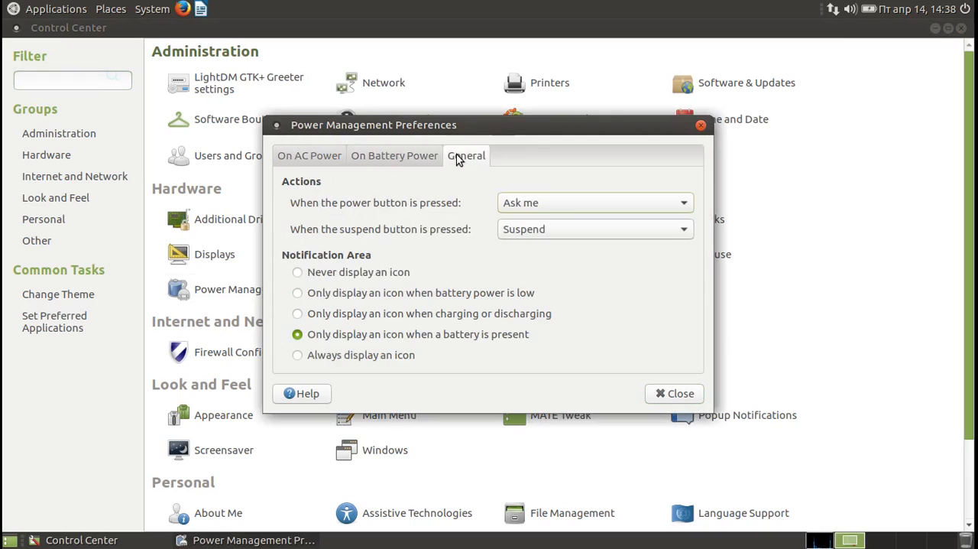
pyautogui.click(703, 126)
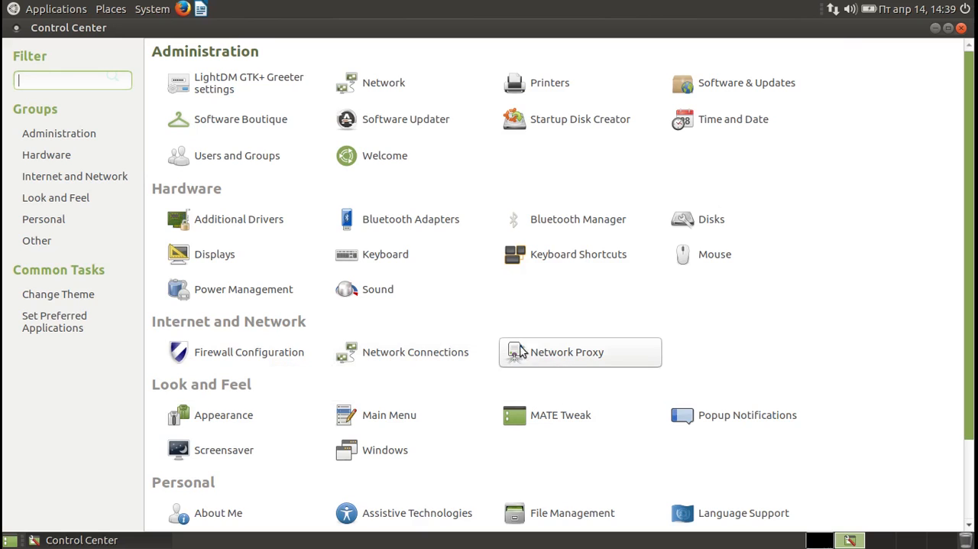
# Set the desktop theme to Ambiant-MATE-Dark in the Appearance preferences and close them.
pyautogui.moveTo(964, 328); pyautogui.dragTo(964, 432)
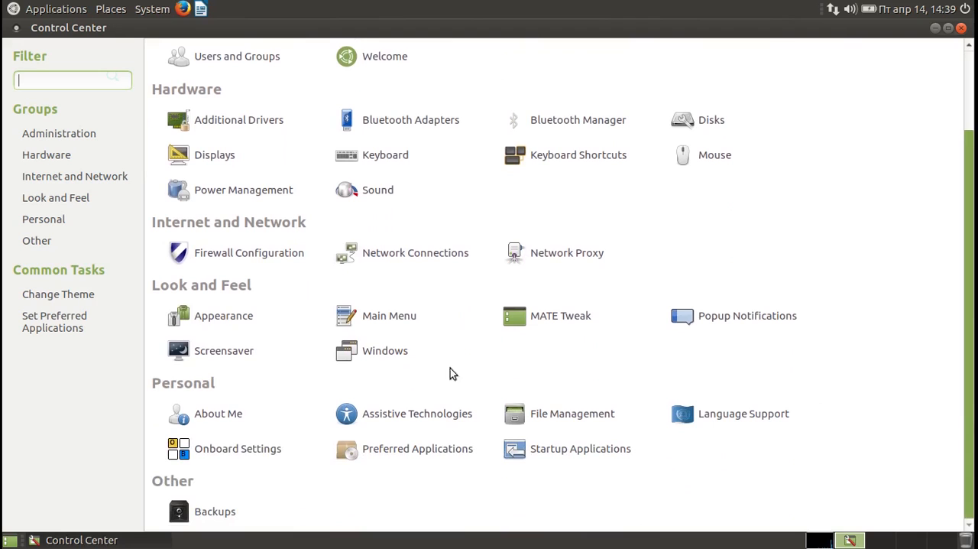
pyautogui.click(242, 325)
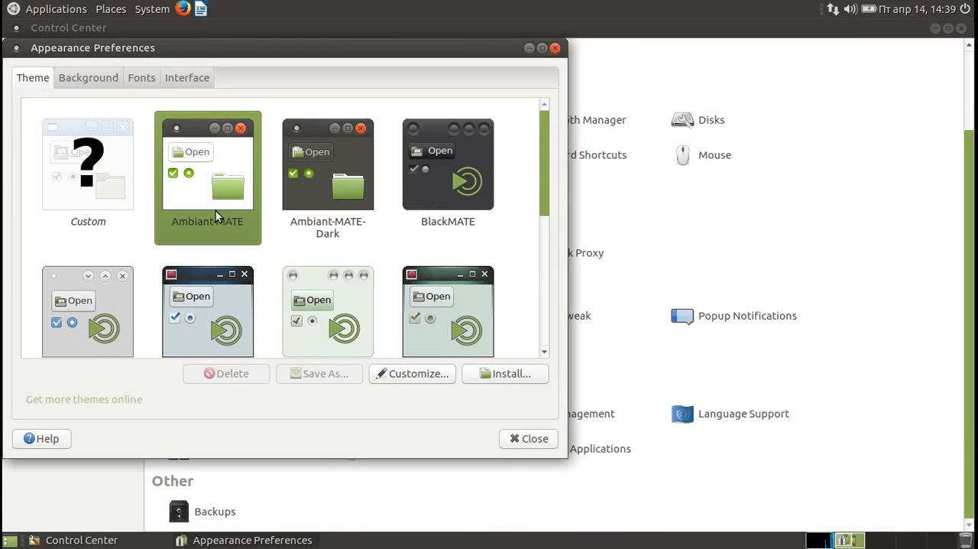
pyautogui.click(313, 189)
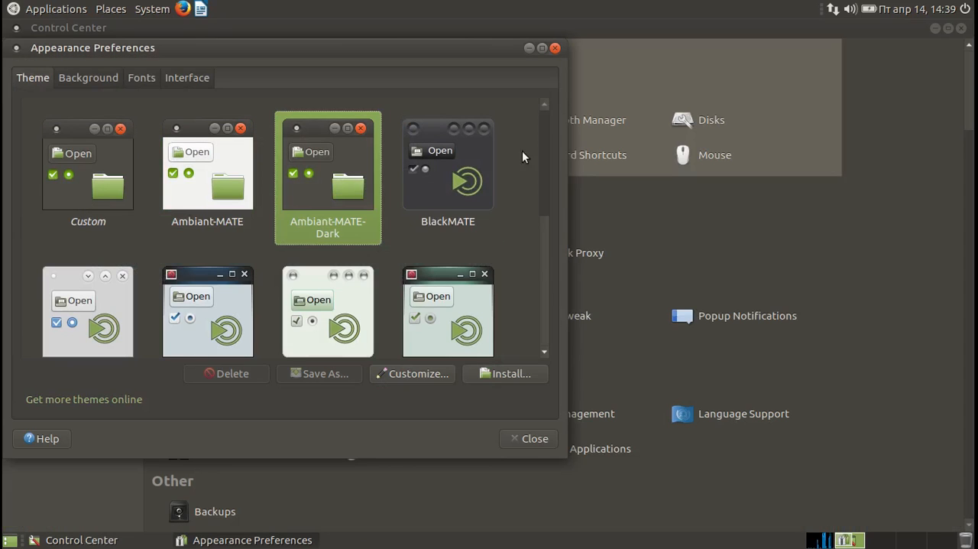
pyautogui.moveTo(546, 160); pyautogui.dragTo(508, 131)
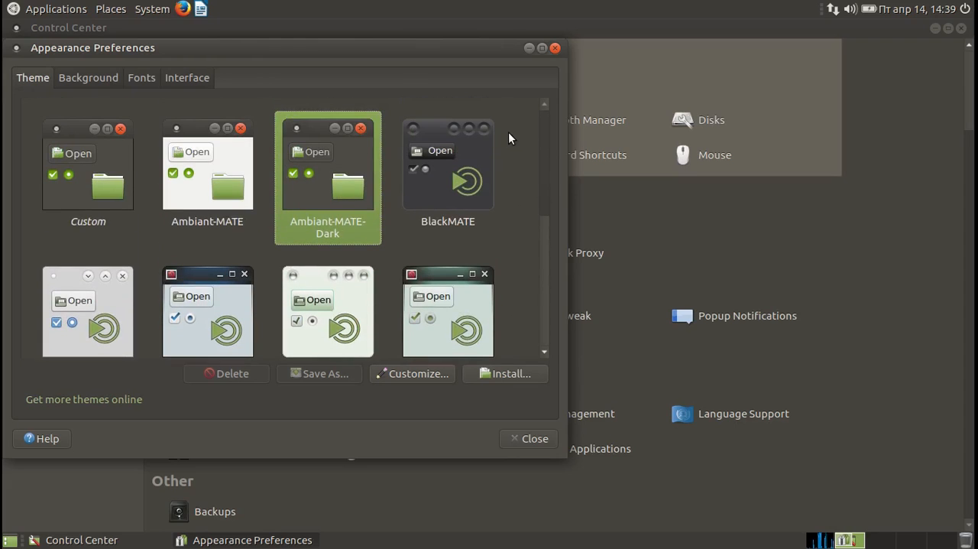
pyautogui.click(554, 47)
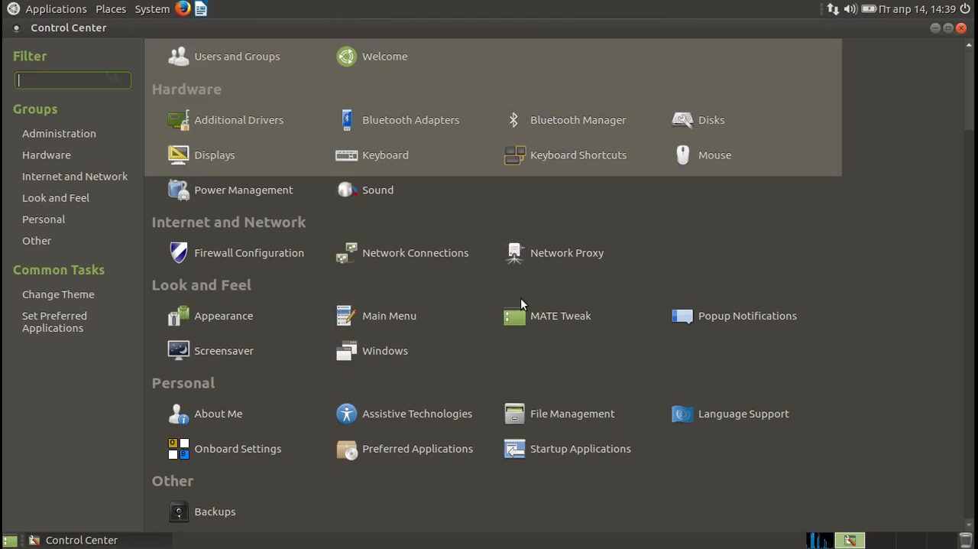
# View and close the Main Menu editor, and enable the Computer, Trash and Network desktop icons in MATE Tweak.
pyautogui.click(399, 316)
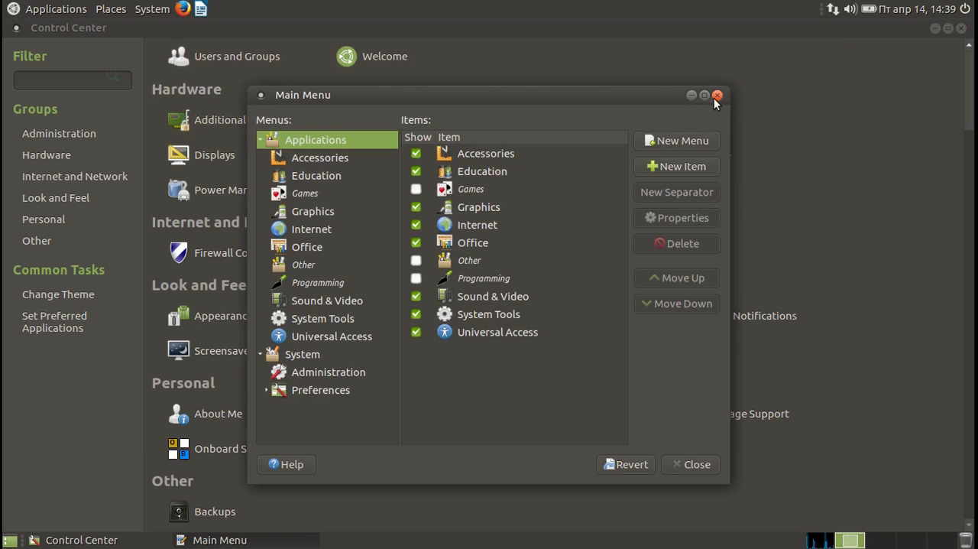
pyautogui.click(715, 97)
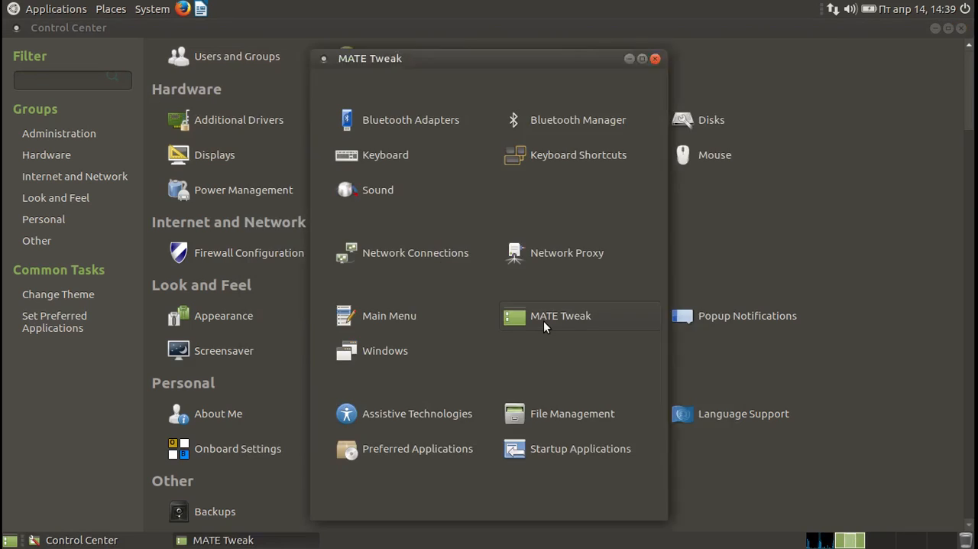
pyautogui.click(545, 323)
pyautogui.click(425, 140)
pyautogui.click(425, 181)
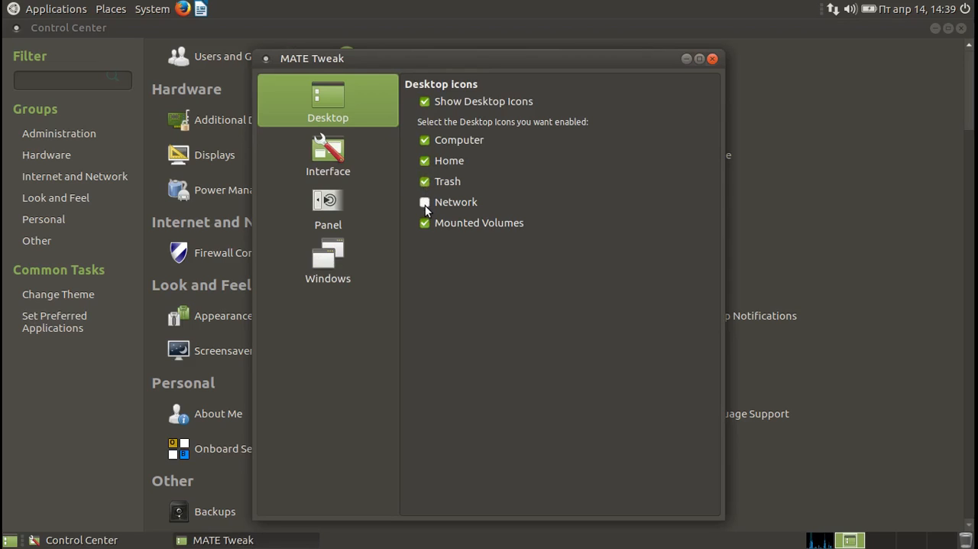
pyautogui.click(425, 204)
# View MATE Tweak's Interface settings and try the Cupertino and Pantheon panel layouts.
pyautogui.click(351, 164)
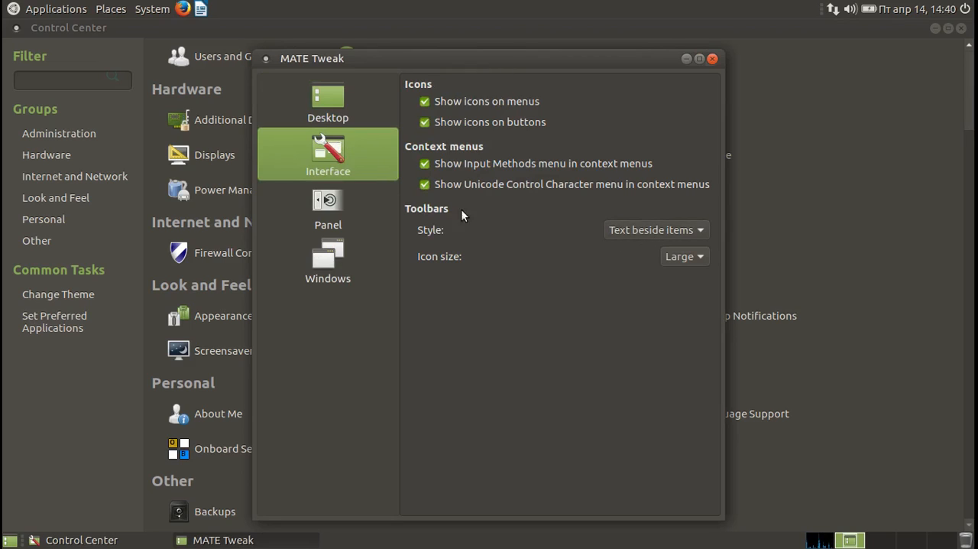
pyautogui.click(358, 201)
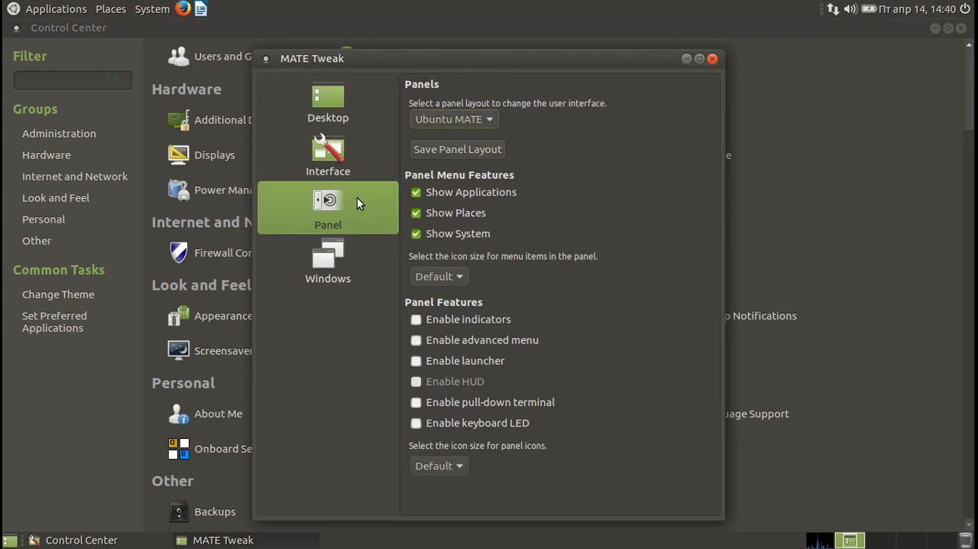
pyautogui.click(461, 119)
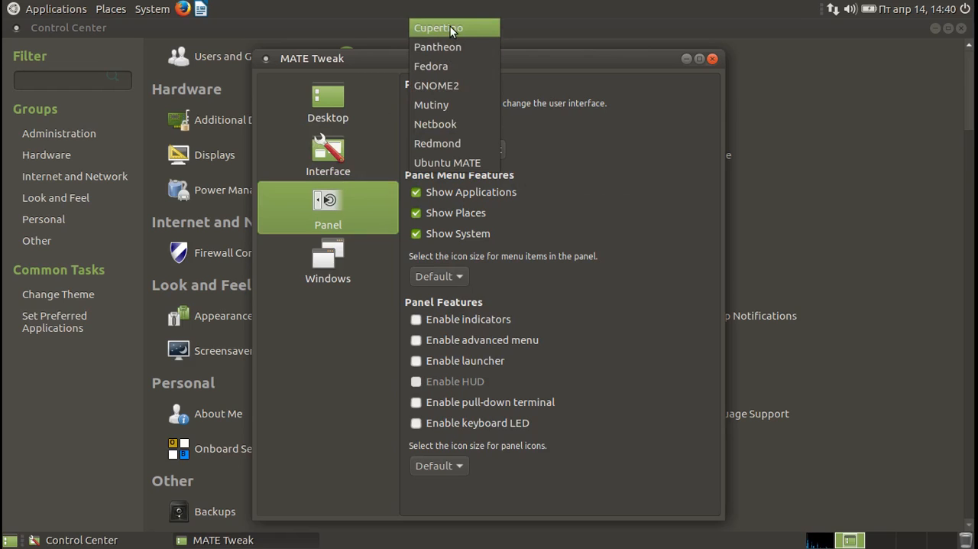
pyautogui.click(449, 27)
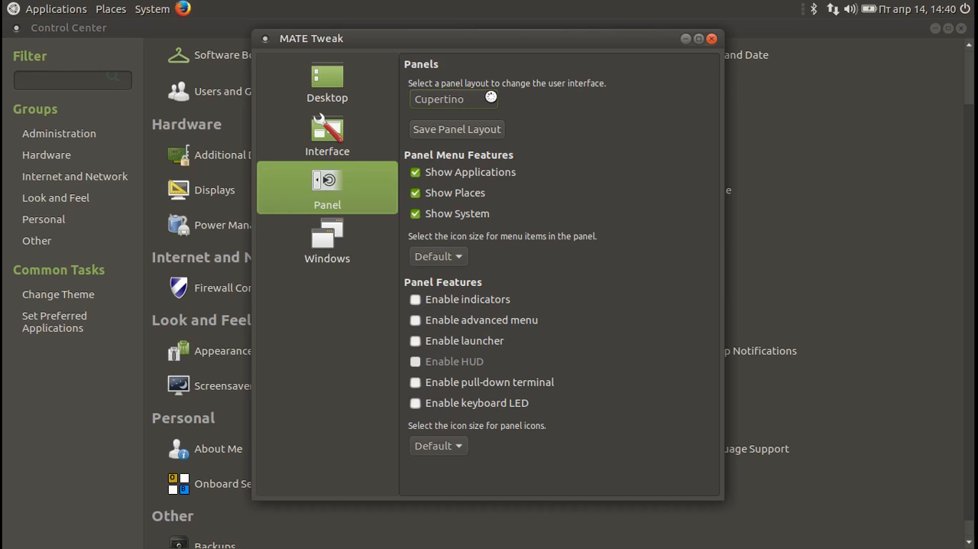
pyautogui.click(489, 98)
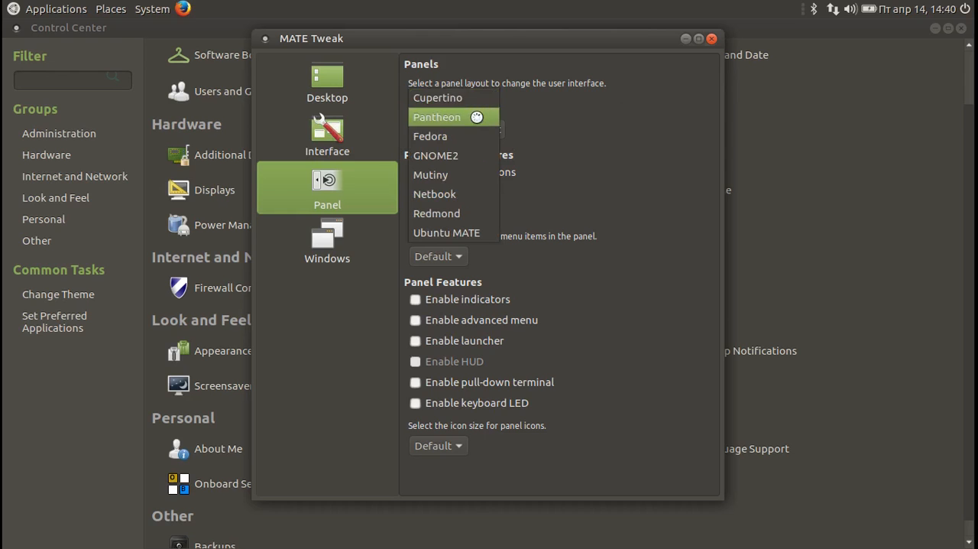
pyautogui.click(474, 116)
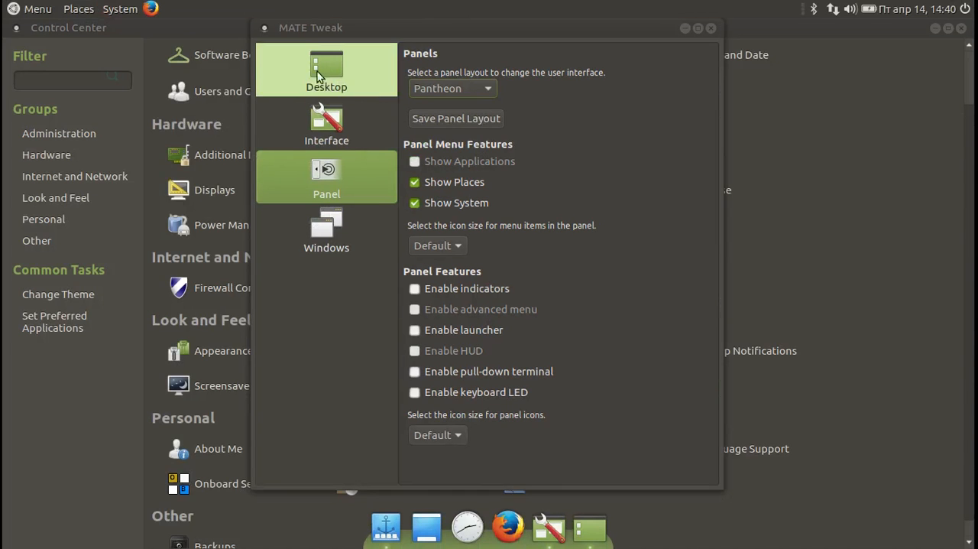
# Browse the categories of the Pantheon layout's application menu and close it.
pyautogui.click(48, 11)
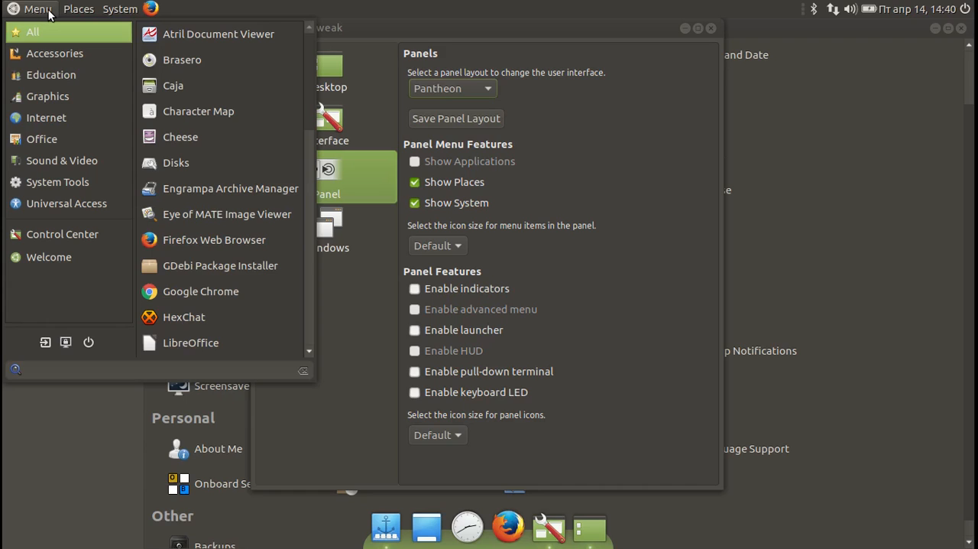
pyautogui.moveTo(49, 97)
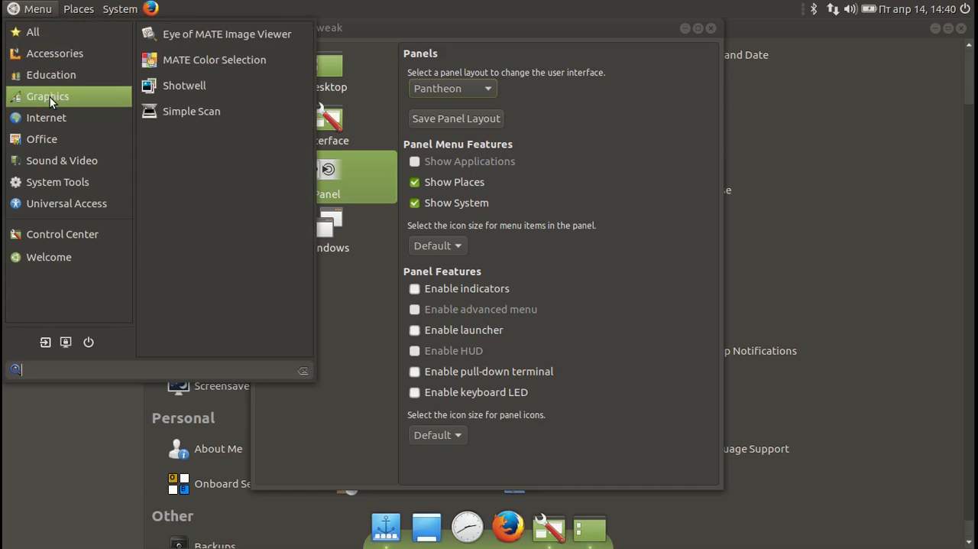
pyautogui.moveTo(41, 181)
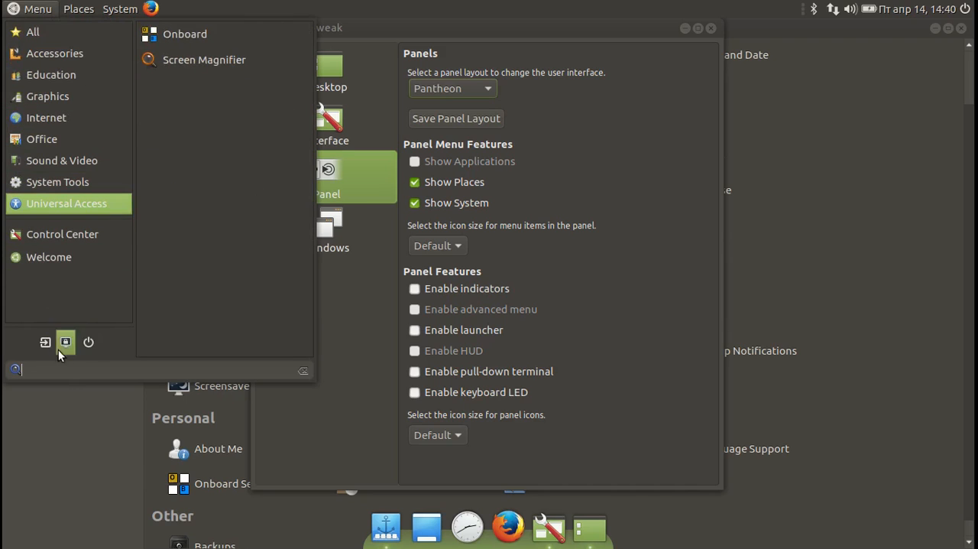
pyautogui.click(100, 429)
# Try the Fedora, GNOME2, Mutiny and Netbook panel layouts in turn.
pyautogui.click(470, 91)
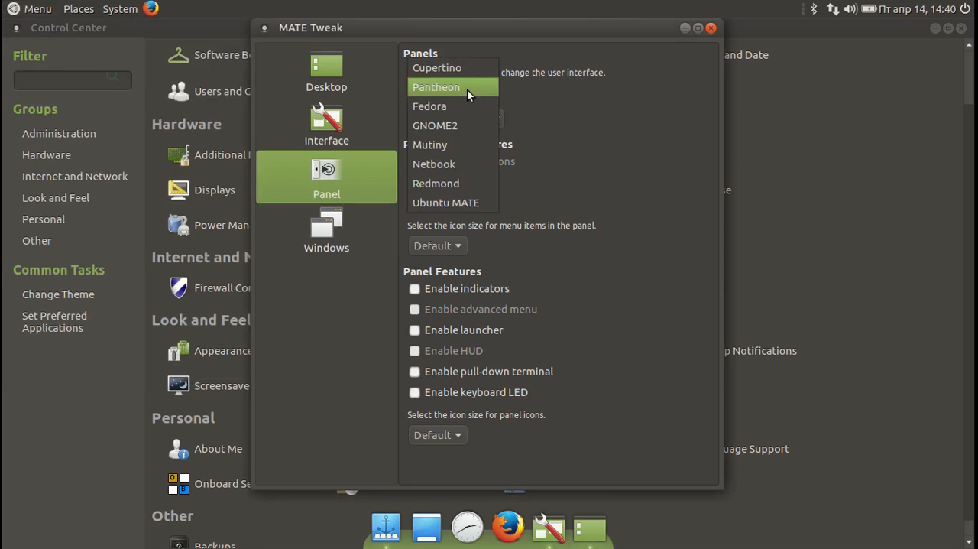
pyautogui.click(462, 102)
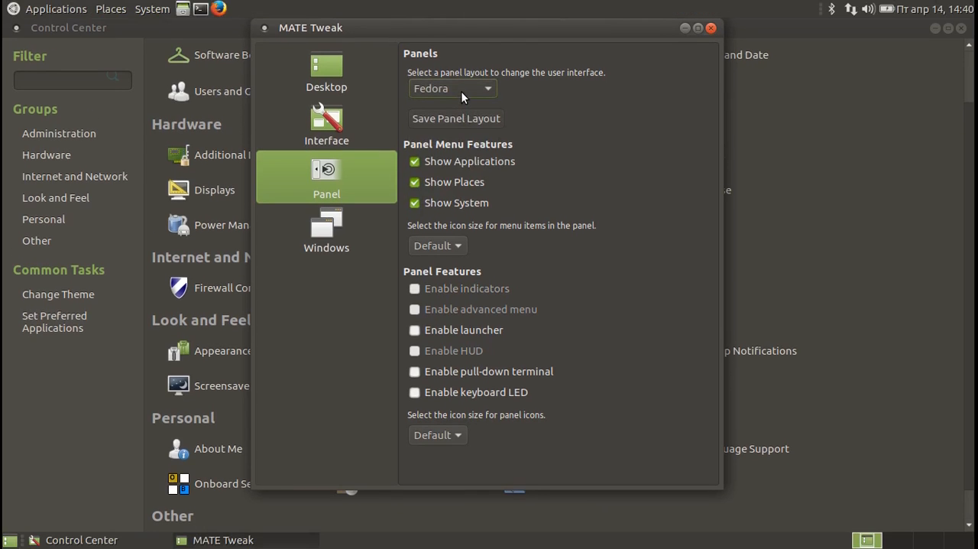
pyautogui.click(461, 91)
pyautogui.click(460, 107)
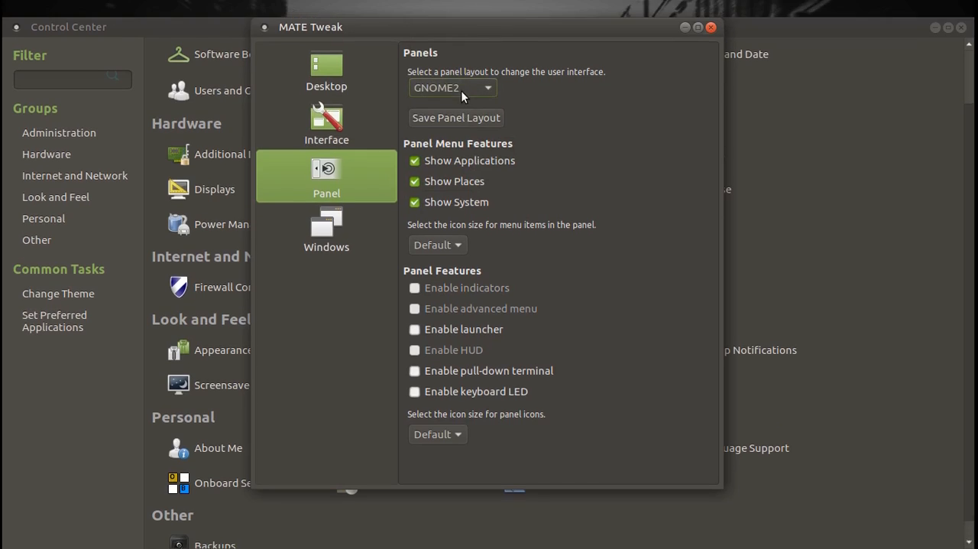
pyautogui.click(460, 87)
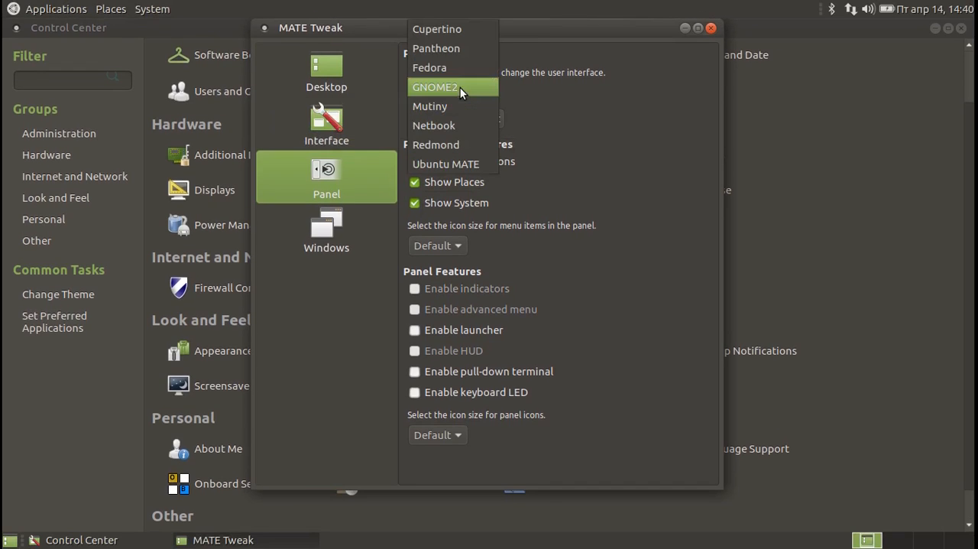
pyautogui.click(456, 107)
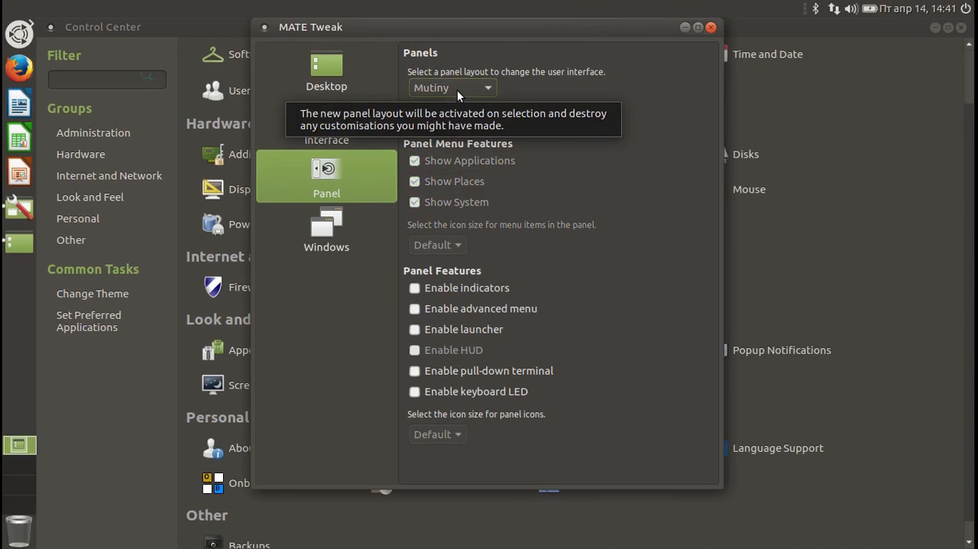
pyautogui.click(457, 90)
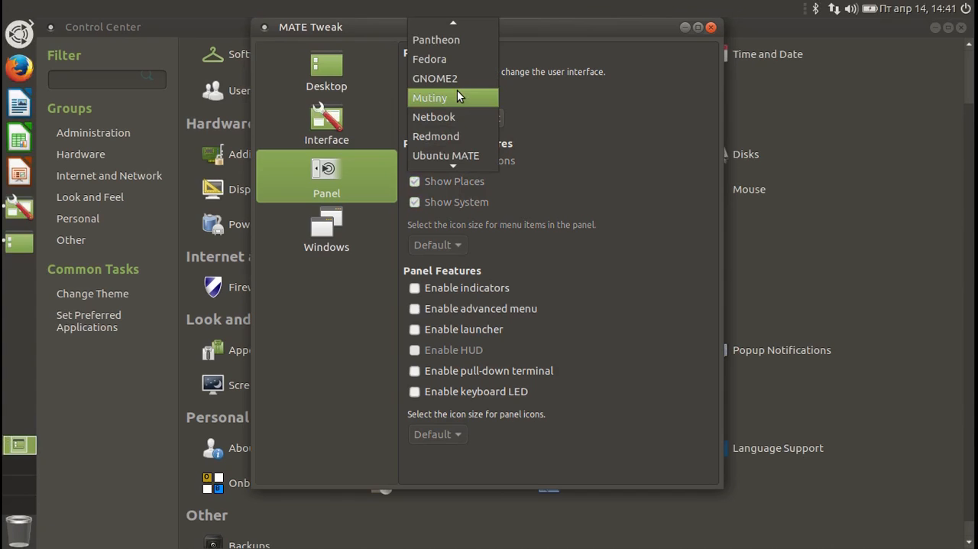
pyautogui.click(452, 116)
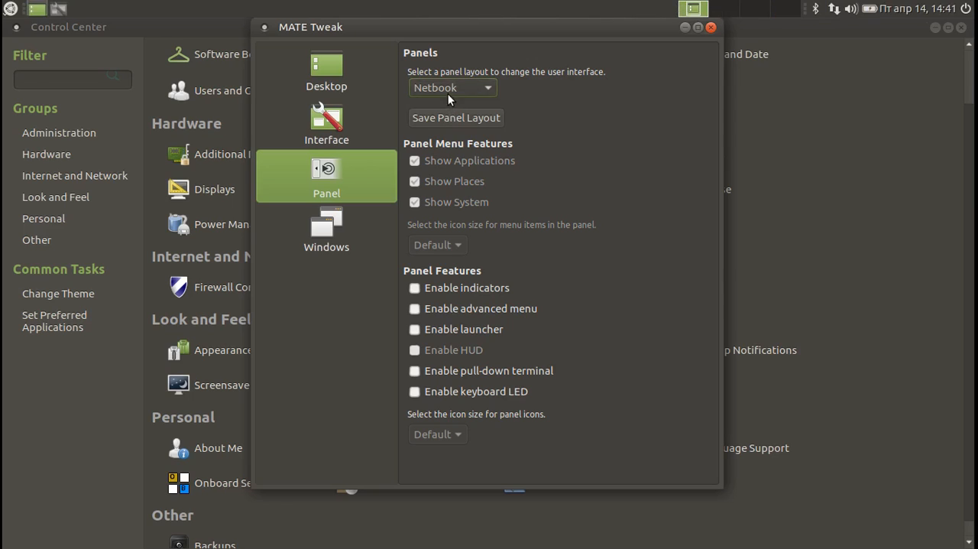
# Switch the panel layout to Redmond, and view and close its application menu.
pyautogui.click(448, 92)
pyautogui.click(449, 106)
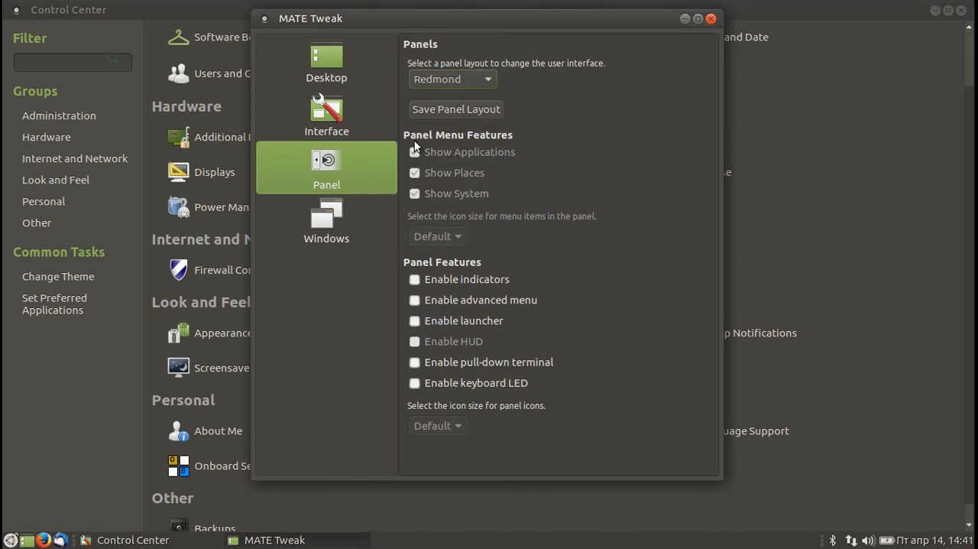
pyautogui.click(9, 539)
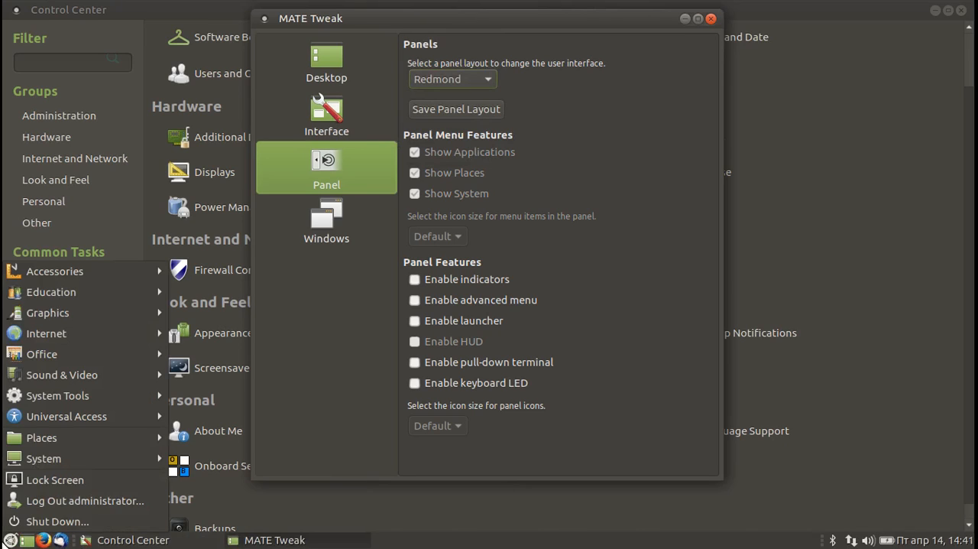
pyautogui.click(8, 542)
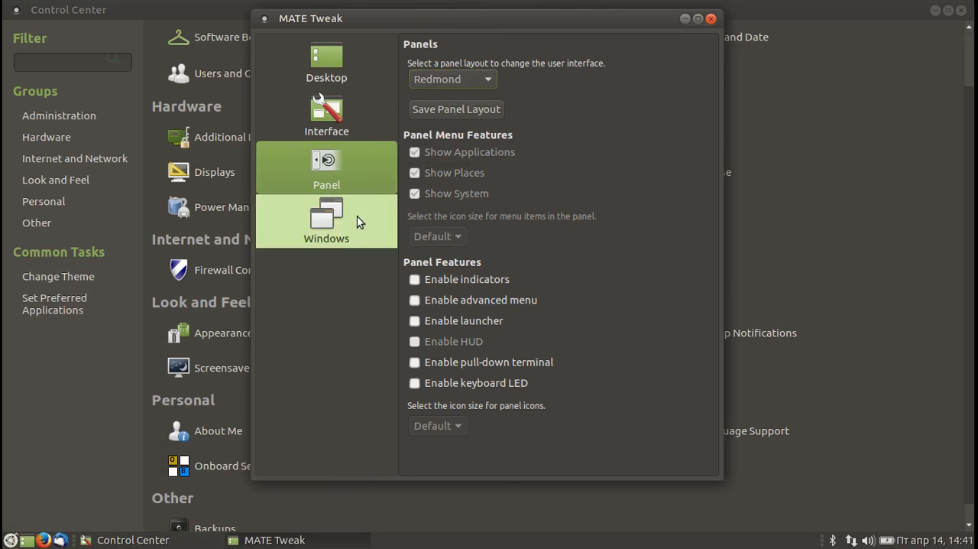
# Restore the Ubuntu MATE panel layout and close MATE Tweak.
pyautogui.click(447, 87)
pyautogui.click(450, 103)
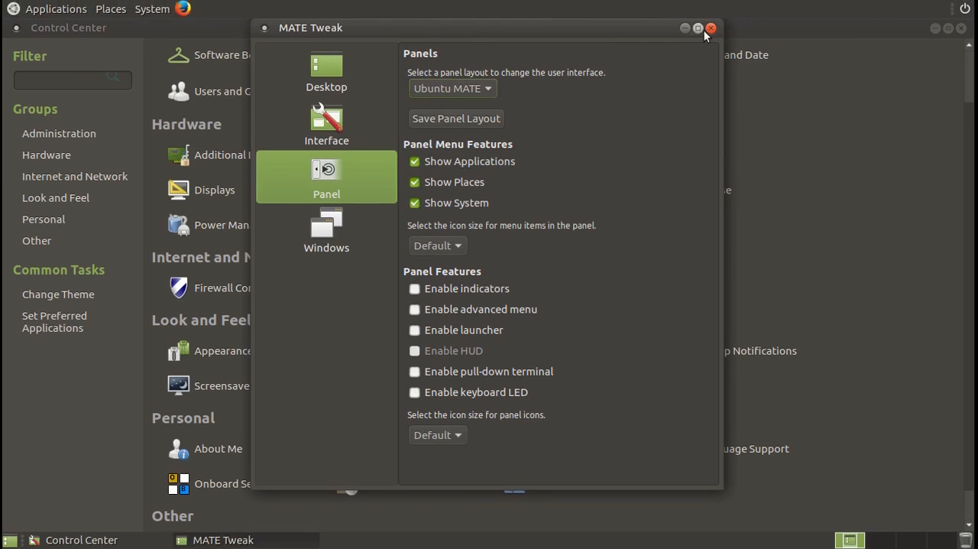
pyautogui.click(712, 29)
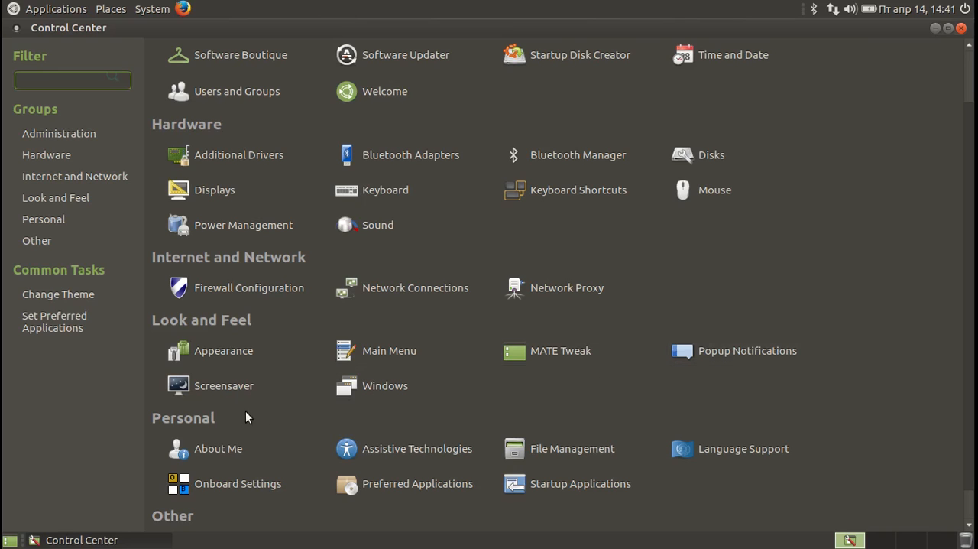
# Preview the Random, Cosmos, Floating GNOME, Floating MATE and Pop art squares screensaver themes, and close the screensaver preferences.
pyautogui.click(221, 389)
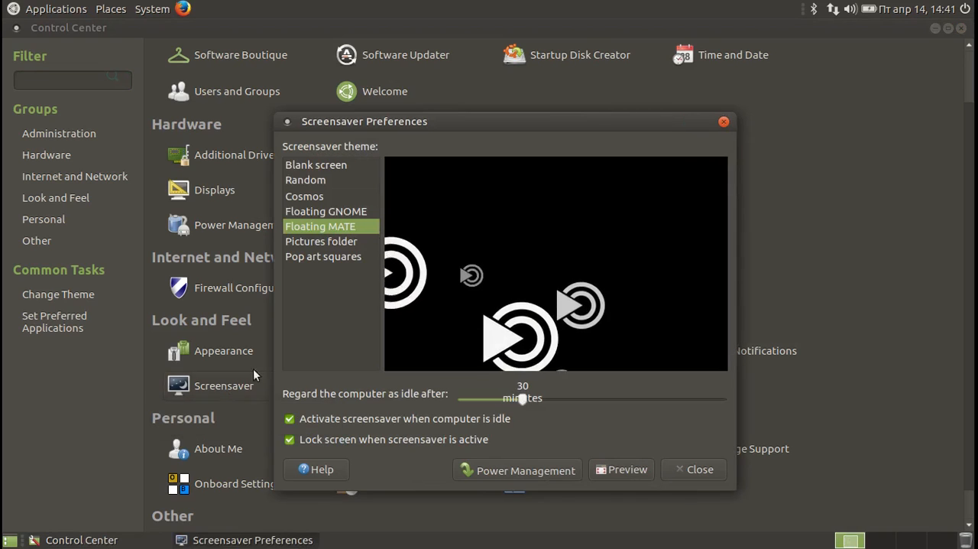
pyautogui.click(308, 182)
pyautogui.click(309, 196)
pyautogui.click(312, 206)
pyautogui.click(314, 225)
pyautogui.click(352, 256)
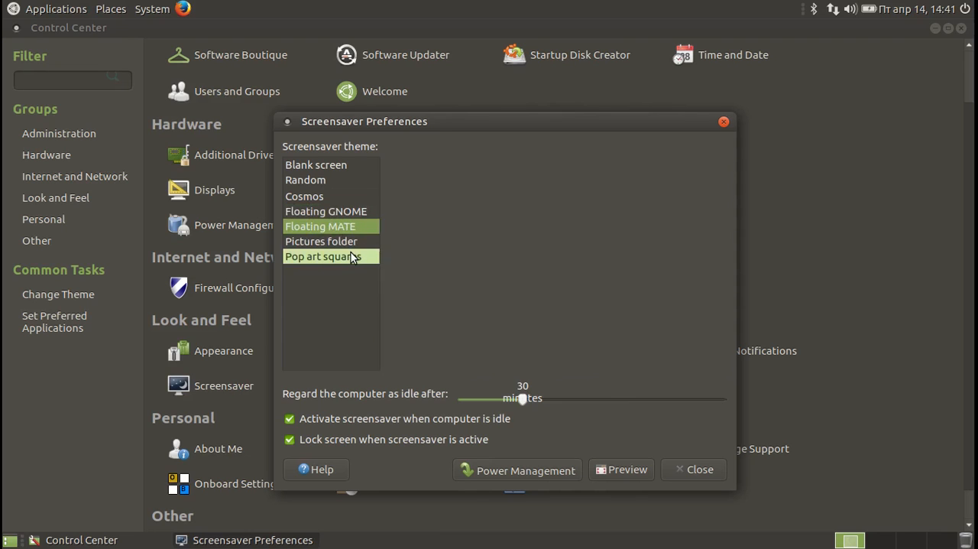
pyautogui.click(724, 122)
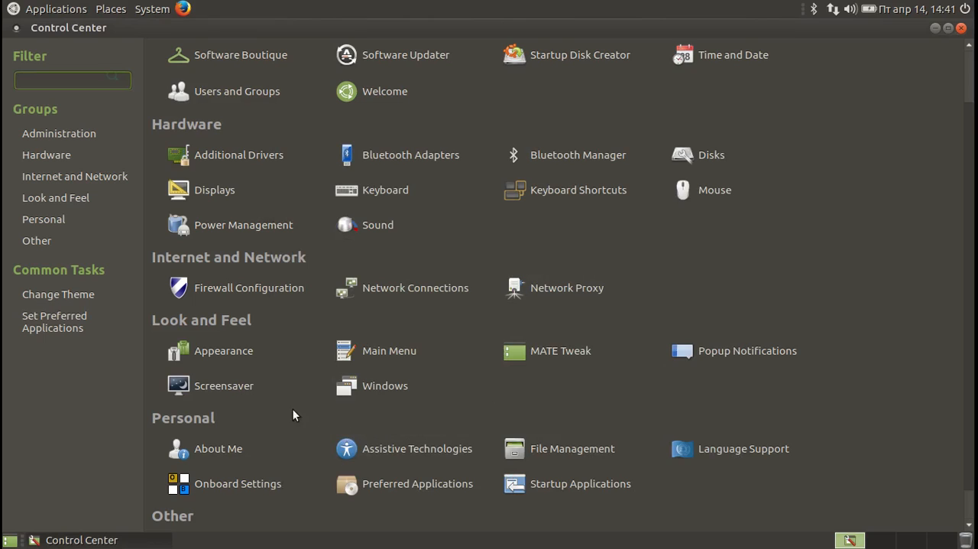
# View the General, Behaviour and Placement settings in Window Preferences and close them.
pyautogui.click(374, 388)
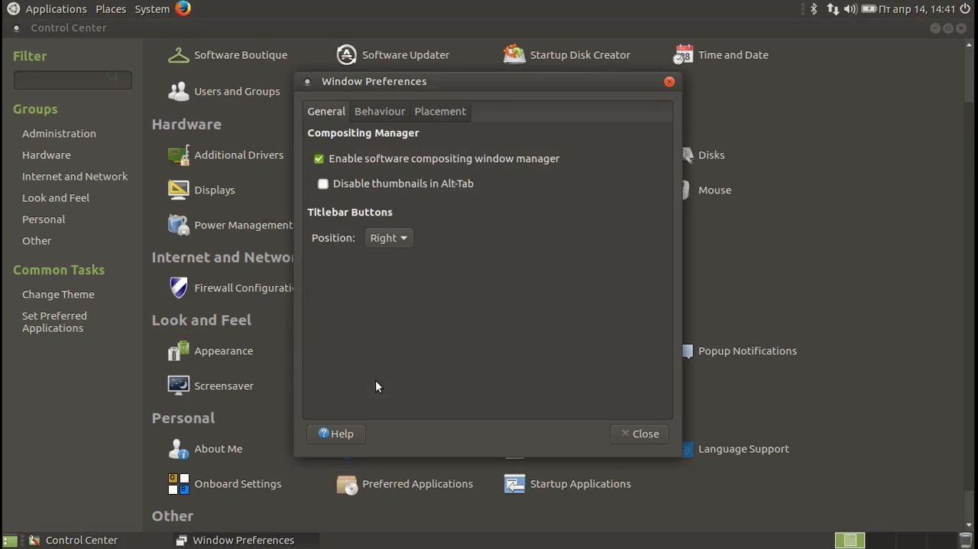
pyautogui.click(389, 107)
pyautogui.click(449, 109)
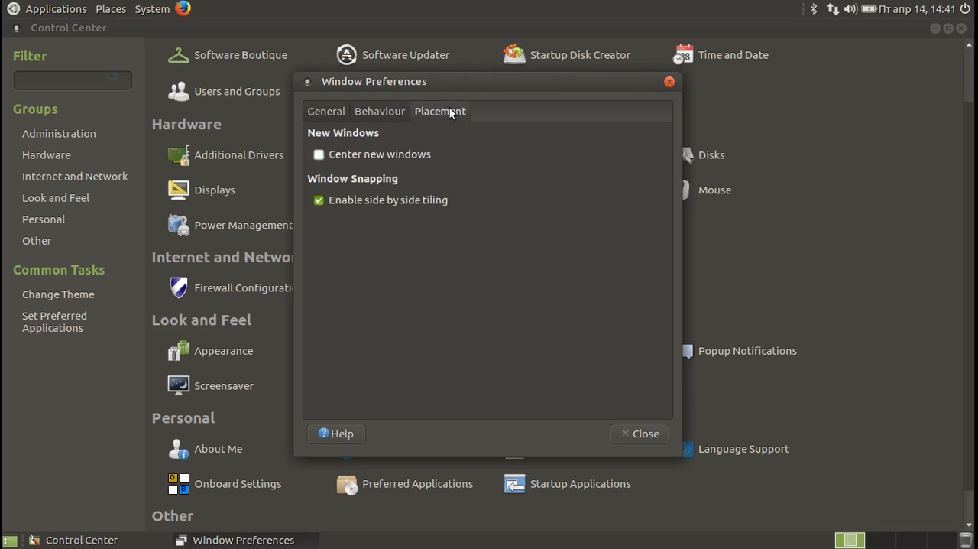
pyautogui.click(668, 81)
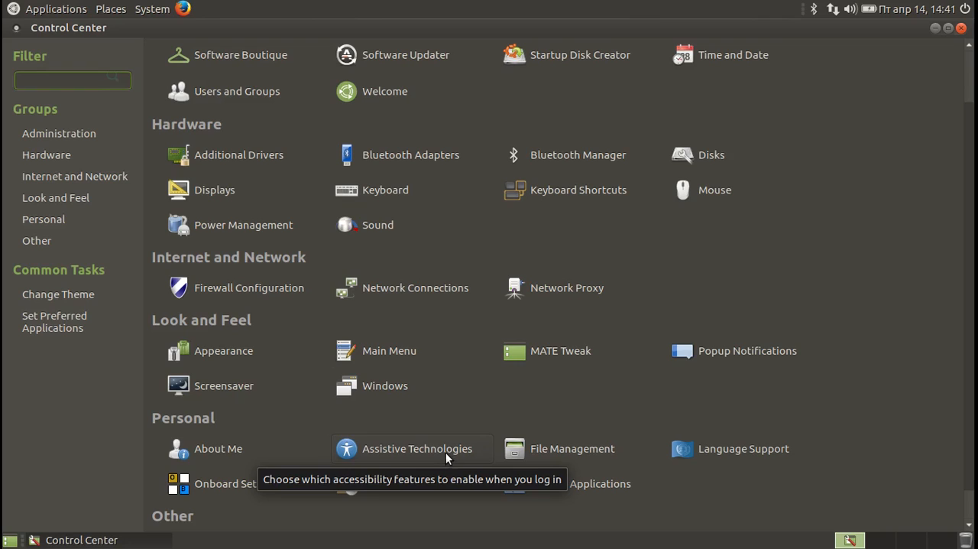
# View the File Management and Preferred Applications settings in turn, closing each without changes.
pyautogui.click(541, 450)
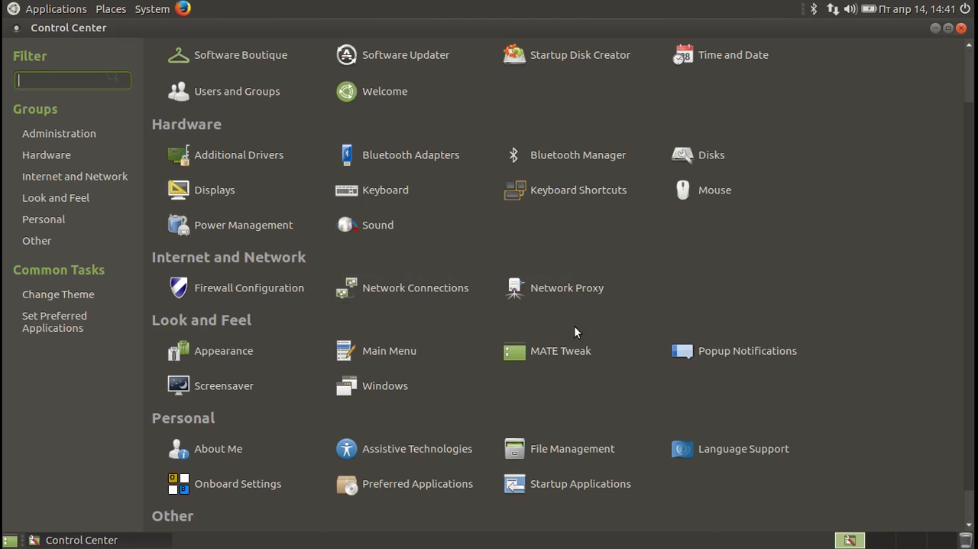
pyautogui.click(690, 56)
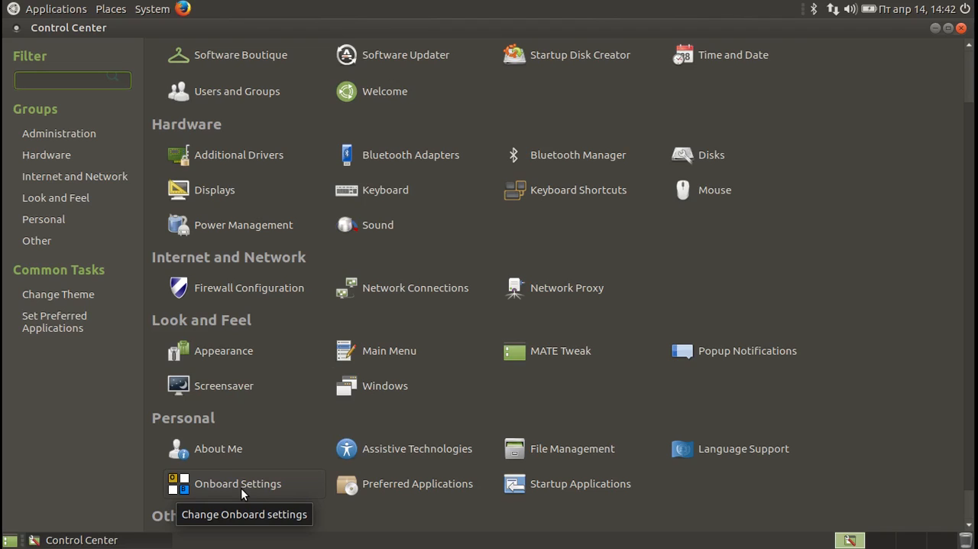
pyautogui.click(375, 486)
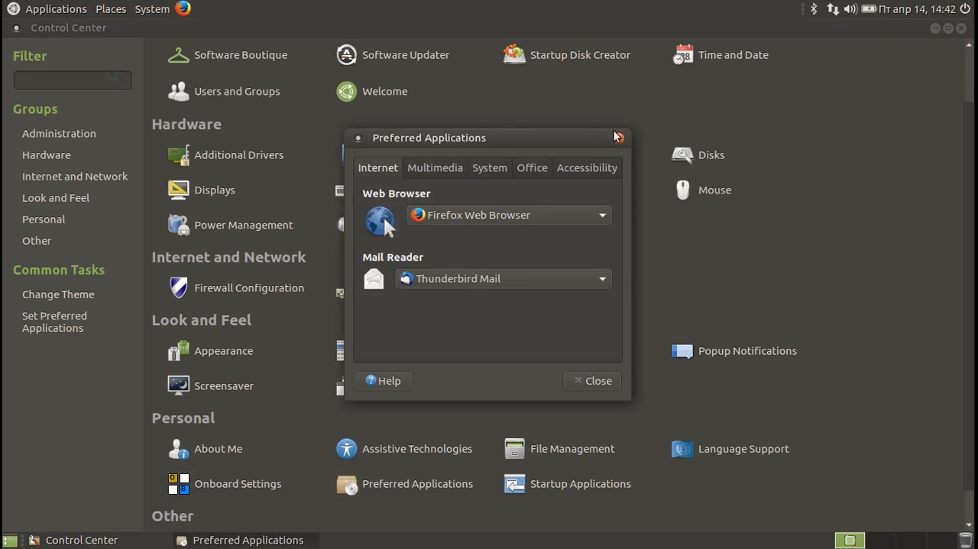
pyautogui.click(581, 380)
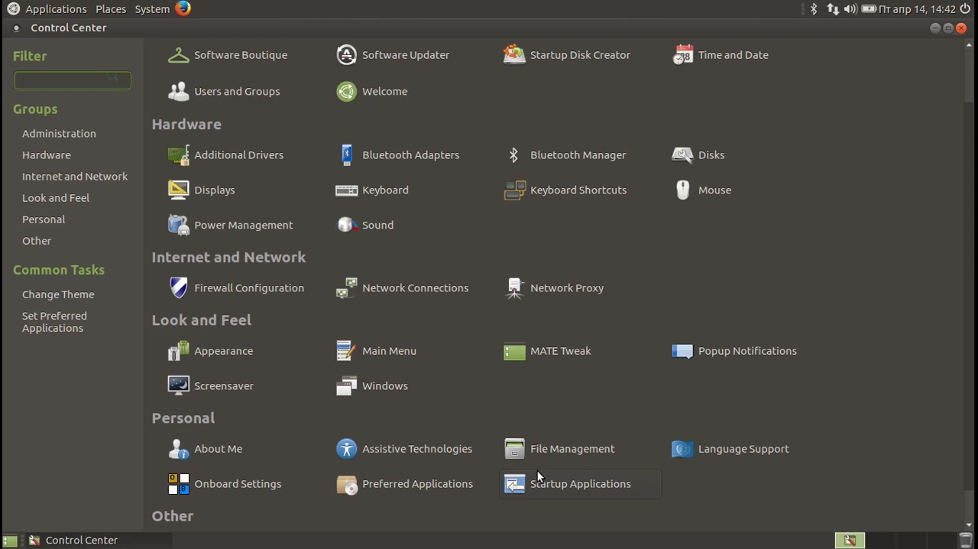
# View the Change Theme and Set Preferred Applications common tasks in turn, and close the Control Center.
pyautogui.click(968, 510)
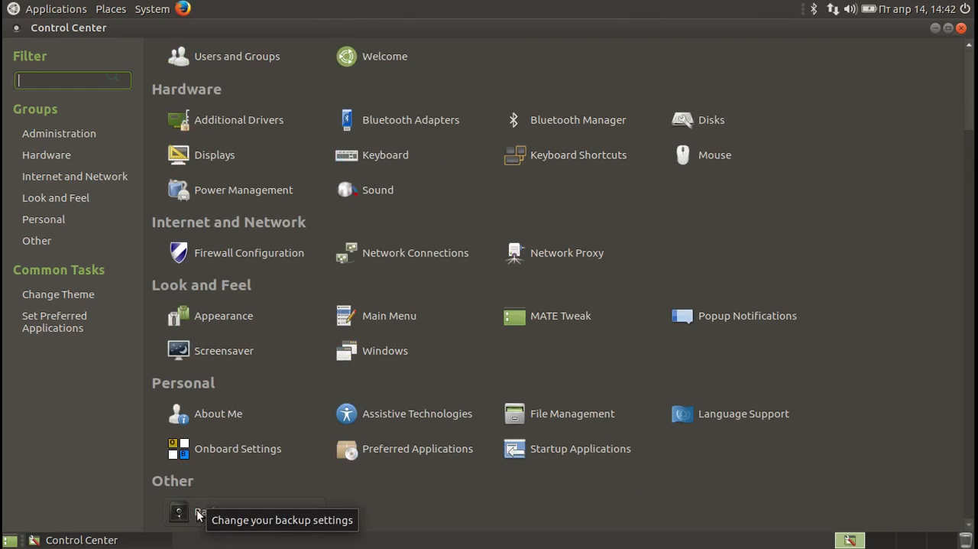
pyautogui.click(53, 297)
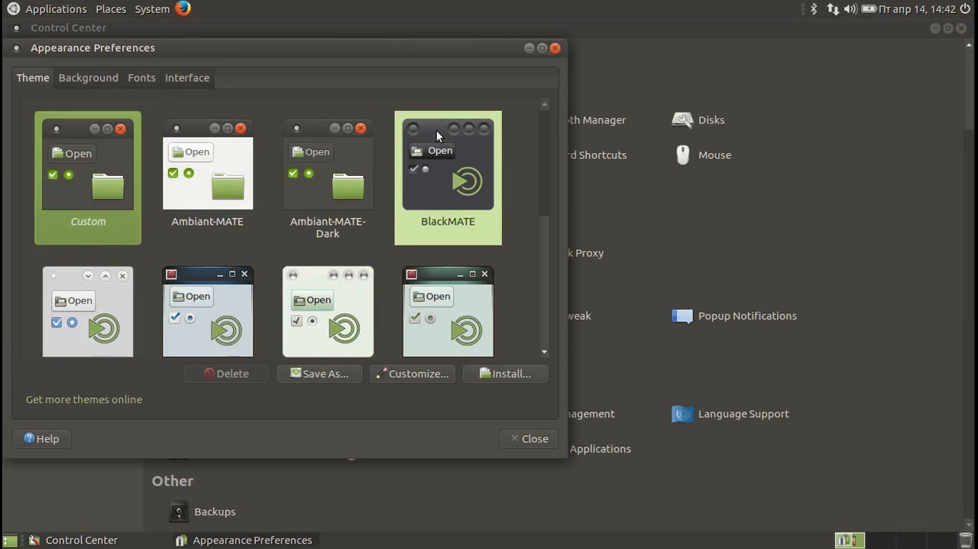
pyautogui.click(555, 48)
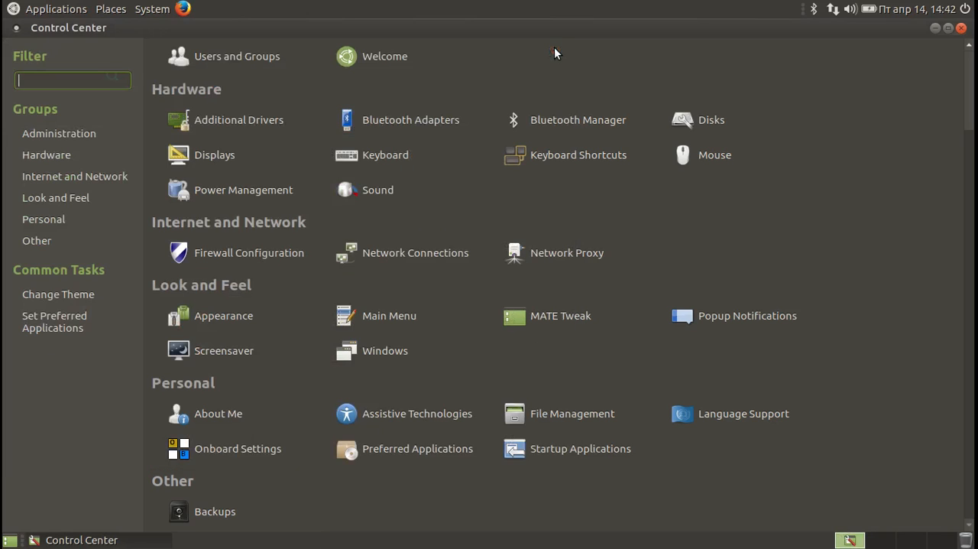
pyautogui.click(85, 317)
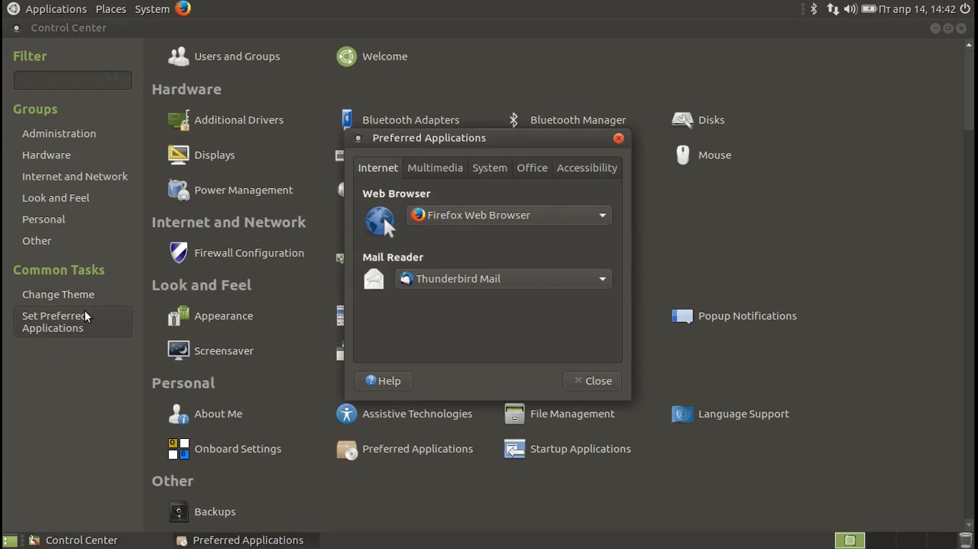
pyautogui.click(619, 137)
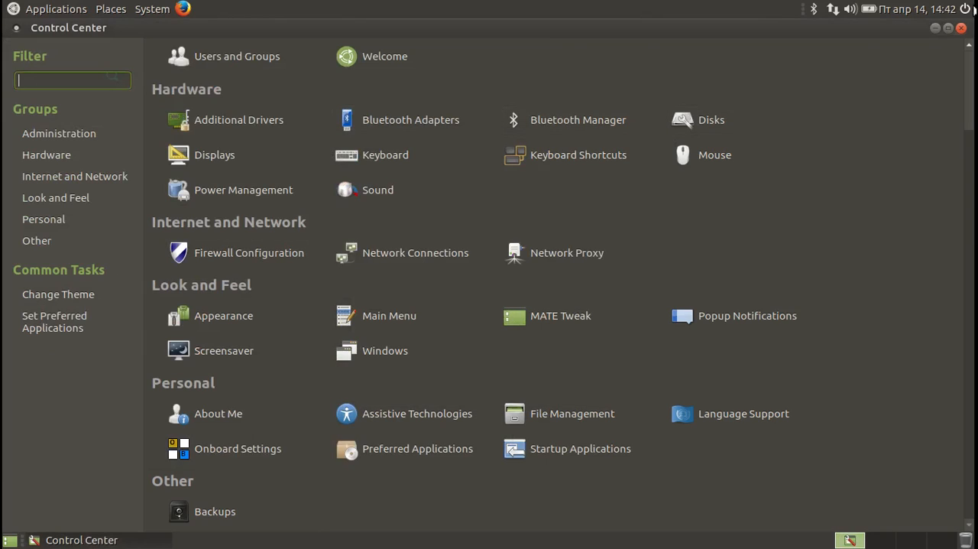
pyautogui.click(962, 28)
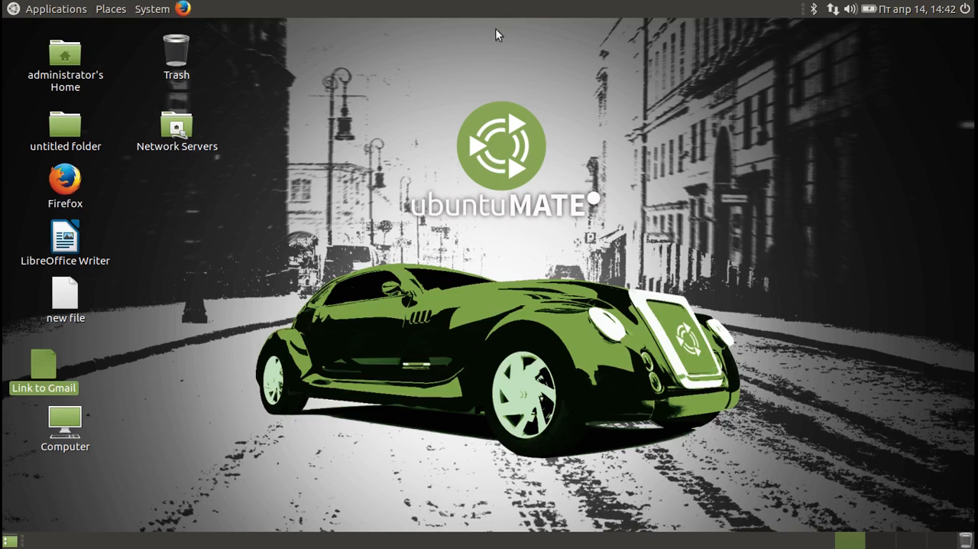
# View the Desktop User Guide and the About MATE information in turn, closing each.
pyautogui.click(152, 9)
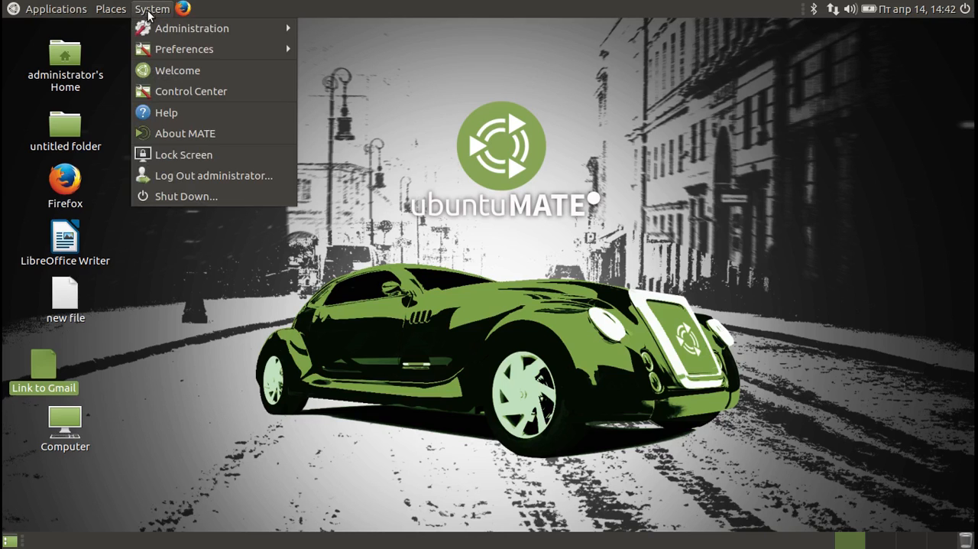
pyautogui.click(165, 116)
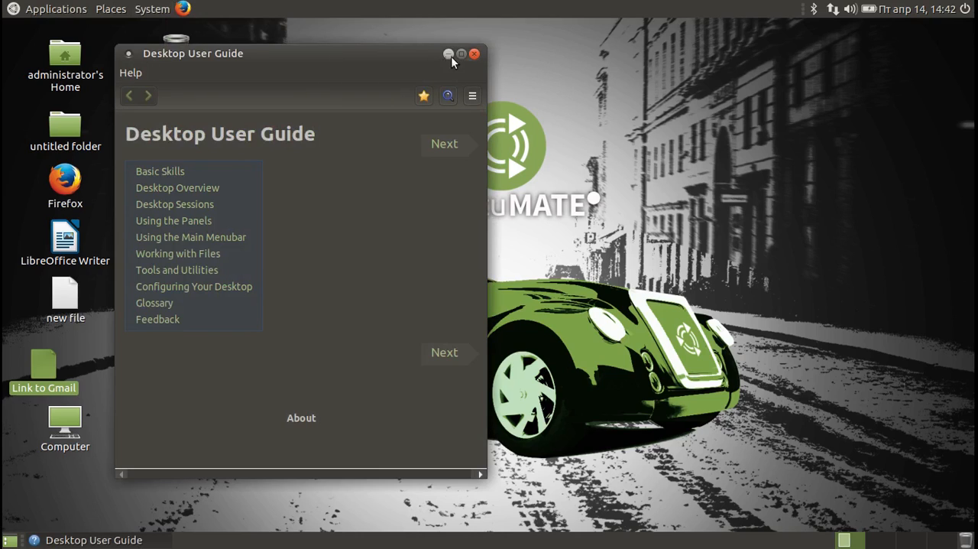
pyautogui.click(474, 53)
pyautogui.click(153, 10)
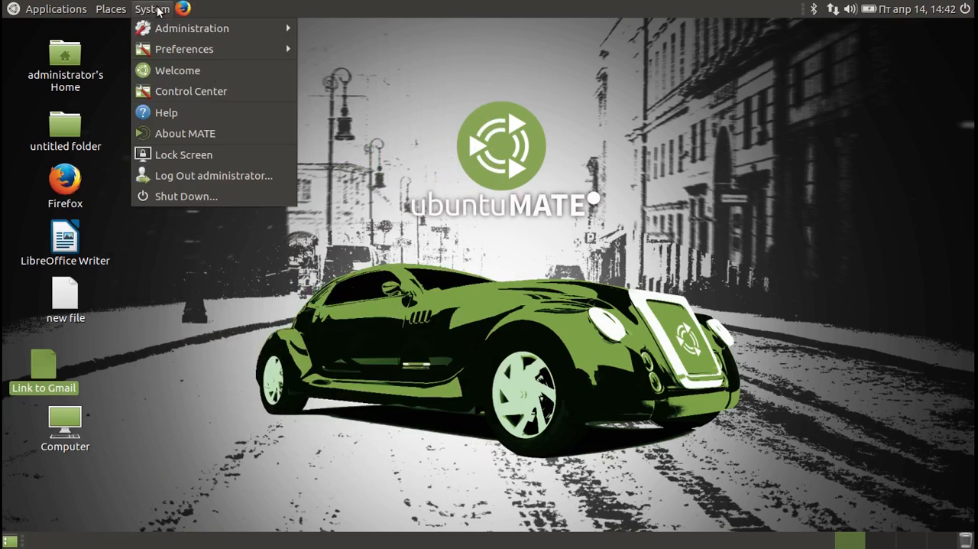
pyautogui.click(175, 134)
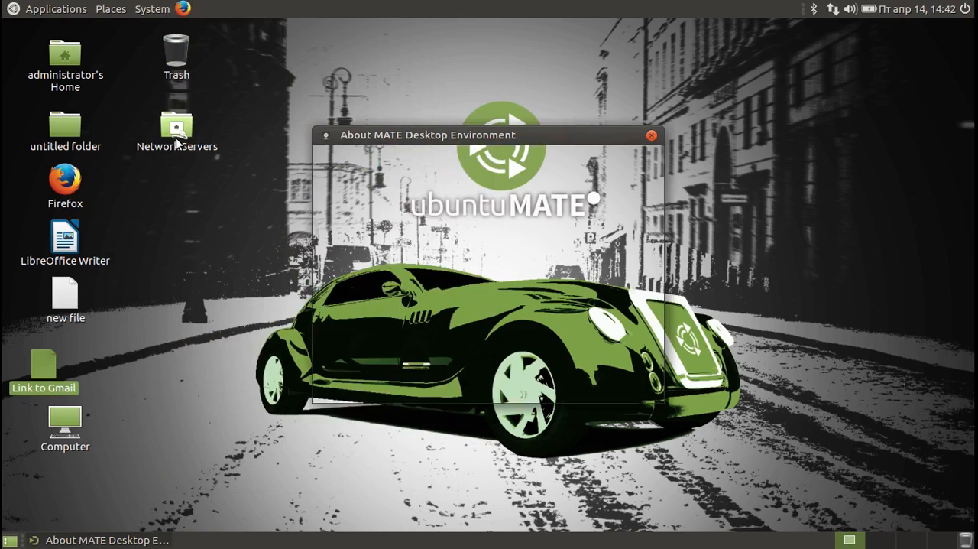
pyautogui.click(653, 135)
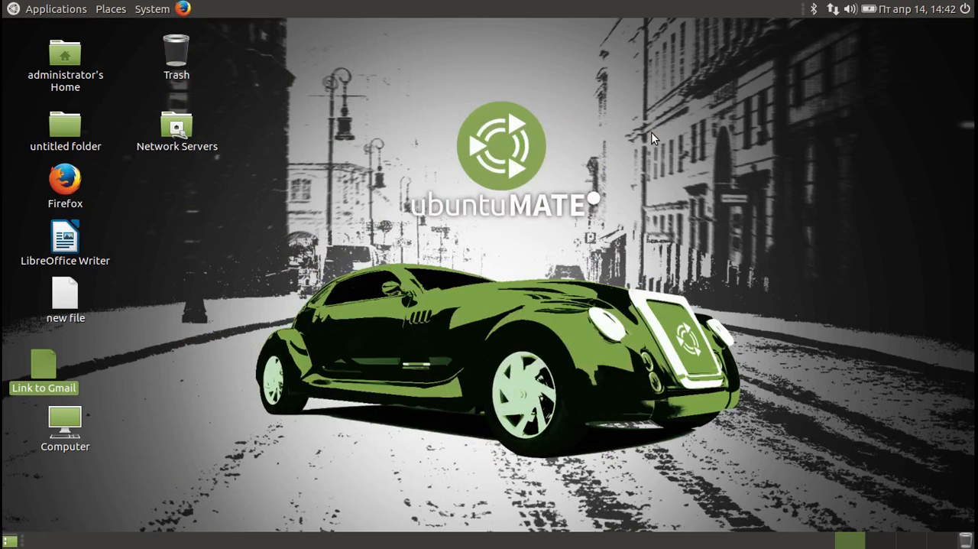
# Open the home folder in the file manager and respond to the system problem dialog behind it.
pyautogui.click(165, 9)
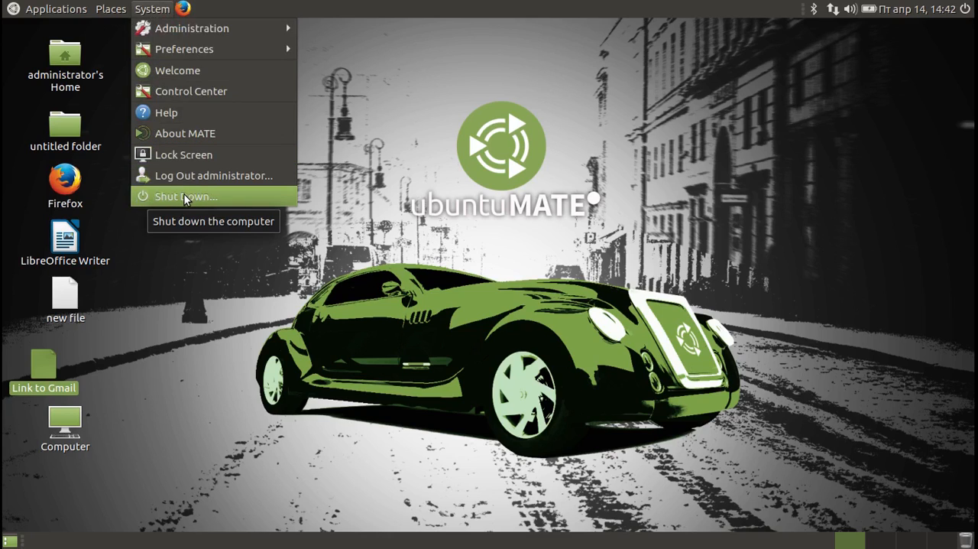
pyautogui.moveTo(107, 10)
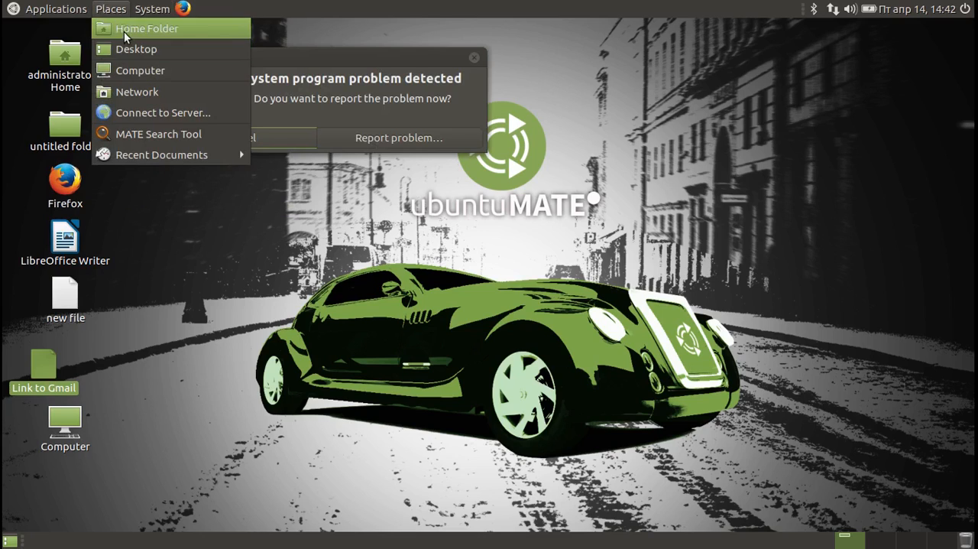
pyautogui.click(124, 31)
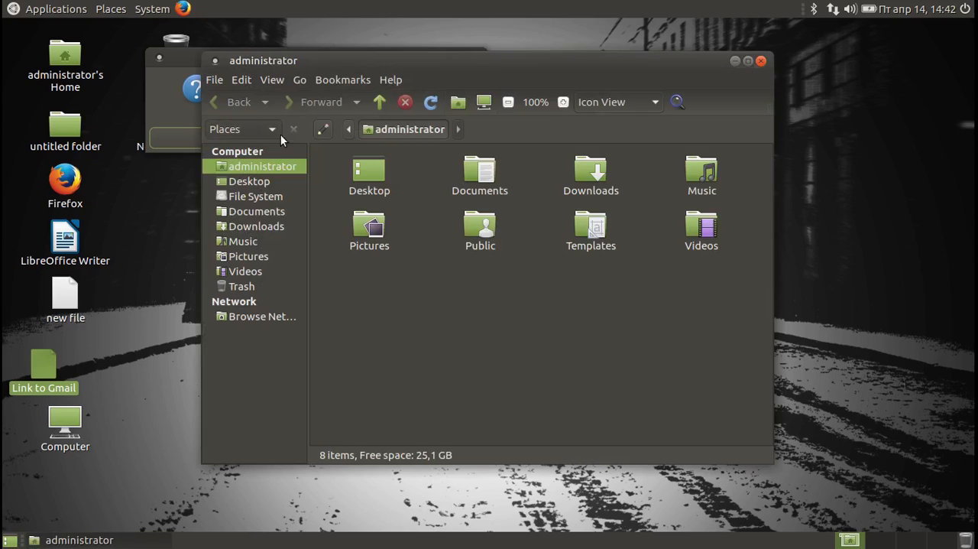
pyautogui.click(192, 131)
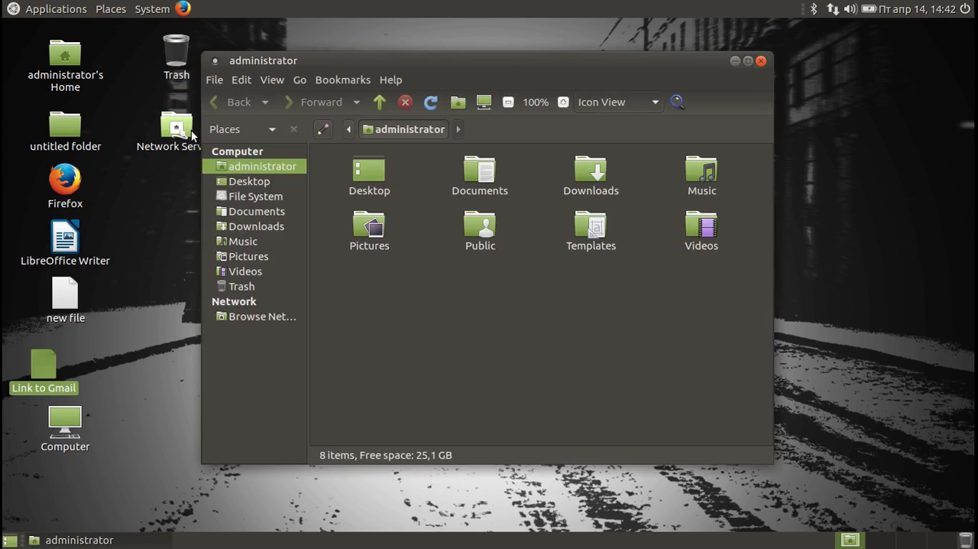
# Browse the Desktop, Documents, Music and Trash locations in the file manager.
pyautogui.click(241, 183)
pyautogui.click(245, 211)
pyautogui.click(243, 241)
pyautogui.click(242, 286)
# View the About Caja information, and close the file manager and the Ubuntu internal error dialog.
pyautogui.click(397, 81)
pyautogui.click(401, 114)
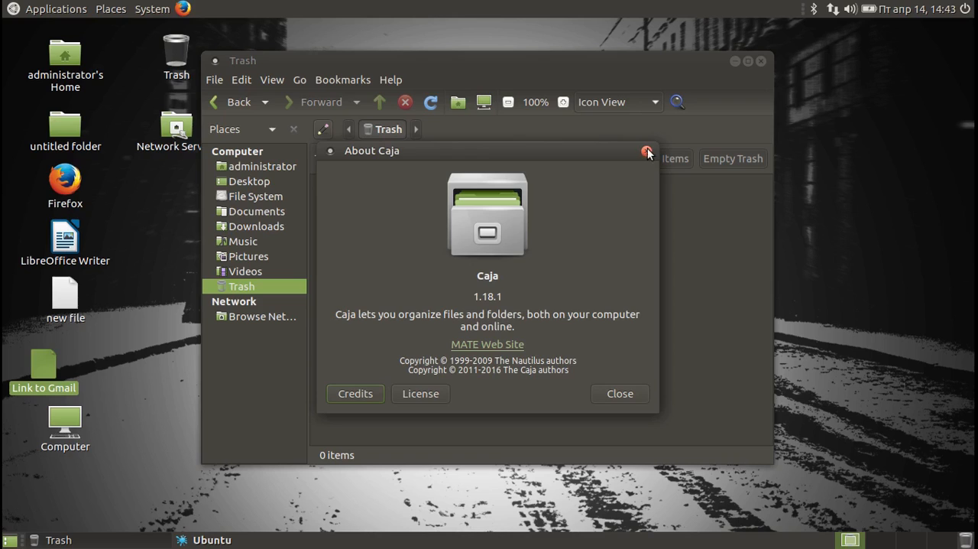
pyautogui.click(647, 153)
pyautogui.click(761, 66)
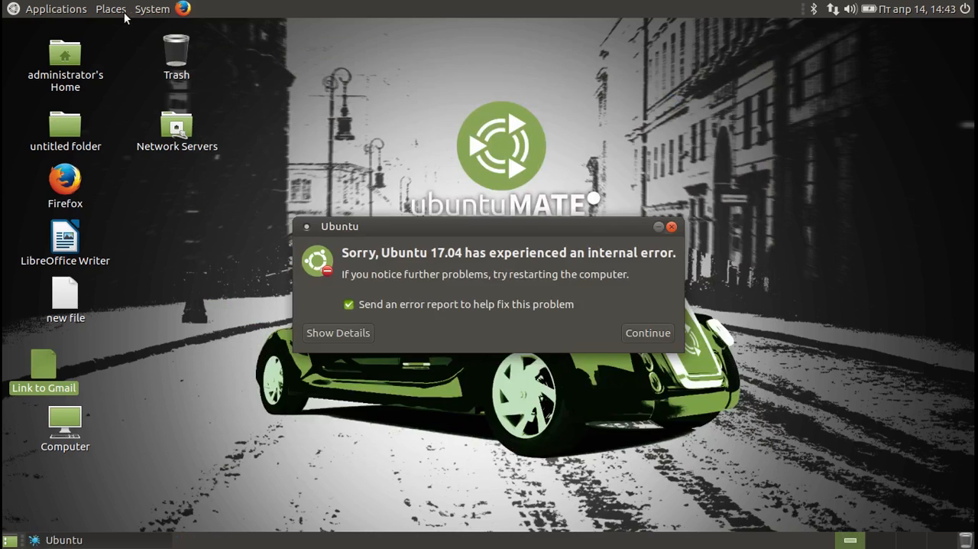
pyautogui.click(671, 223)
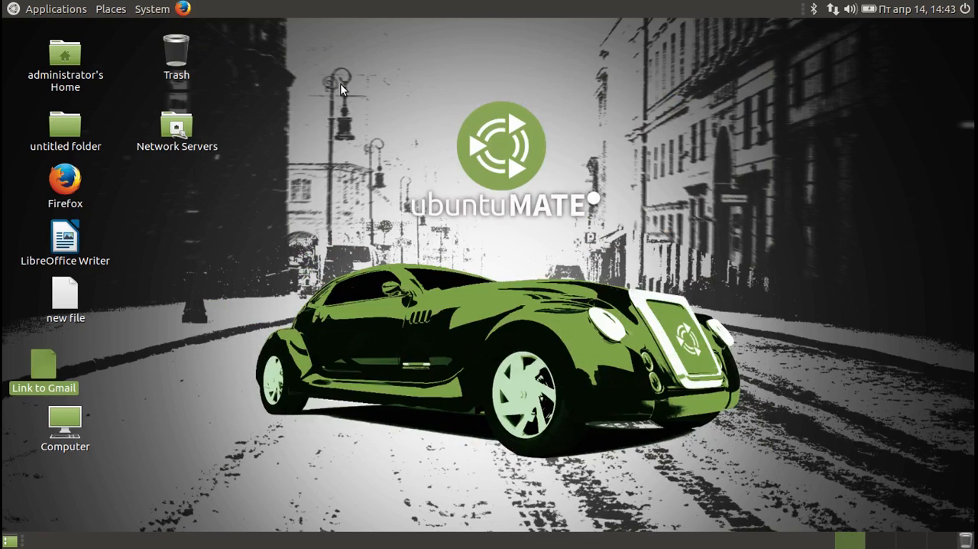
# Look through the Places entries and the application categories, including Education, Internet, Office and System Tools.
pyautogui.click(106, 13)
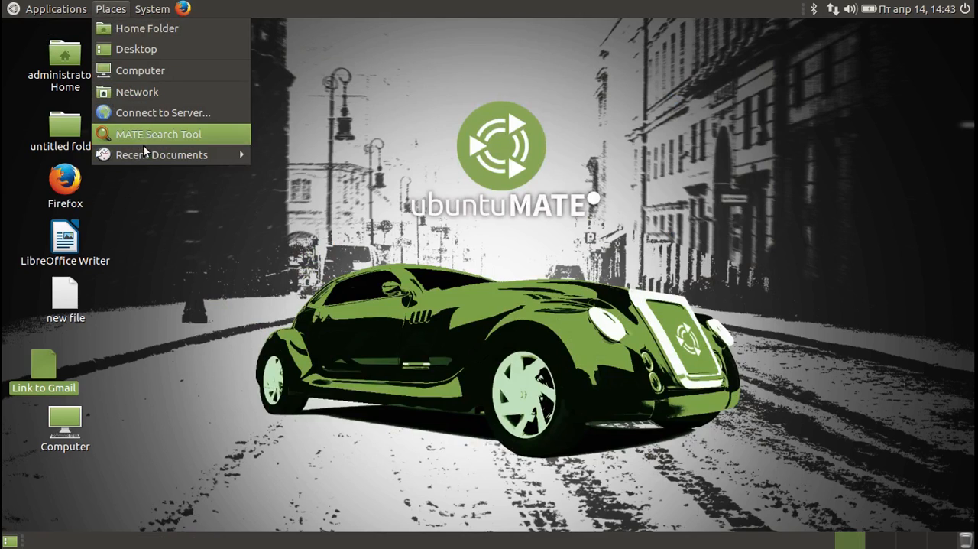
pyautogui.moveTo(149, 156)
pyautogui.moveTo(56, 9)
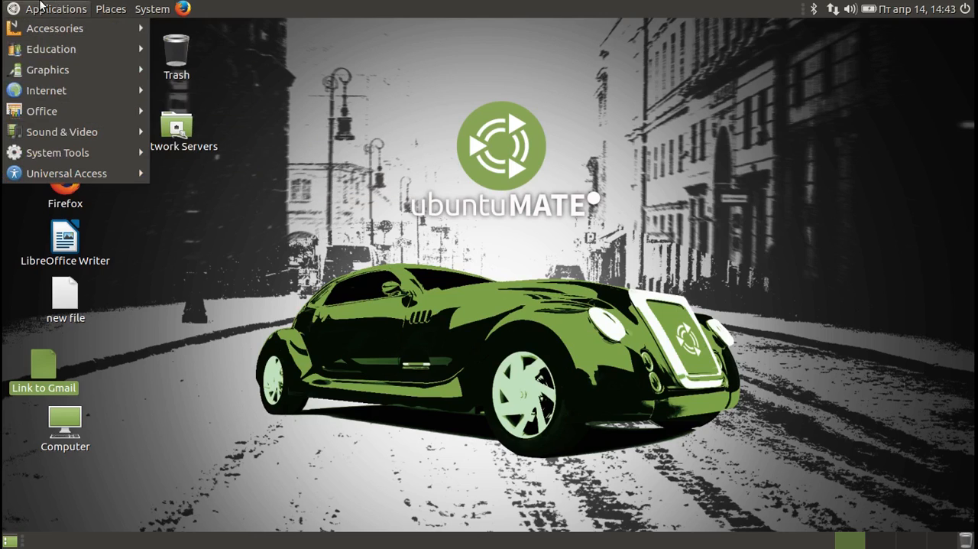
pyautogui.moveTo(50, 32)
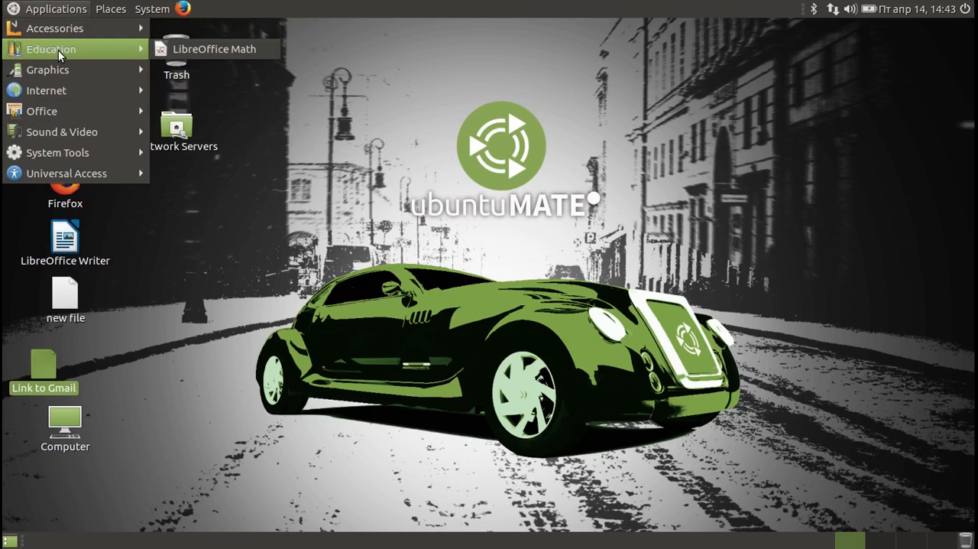
pyautogui.moveTo(58, 69)
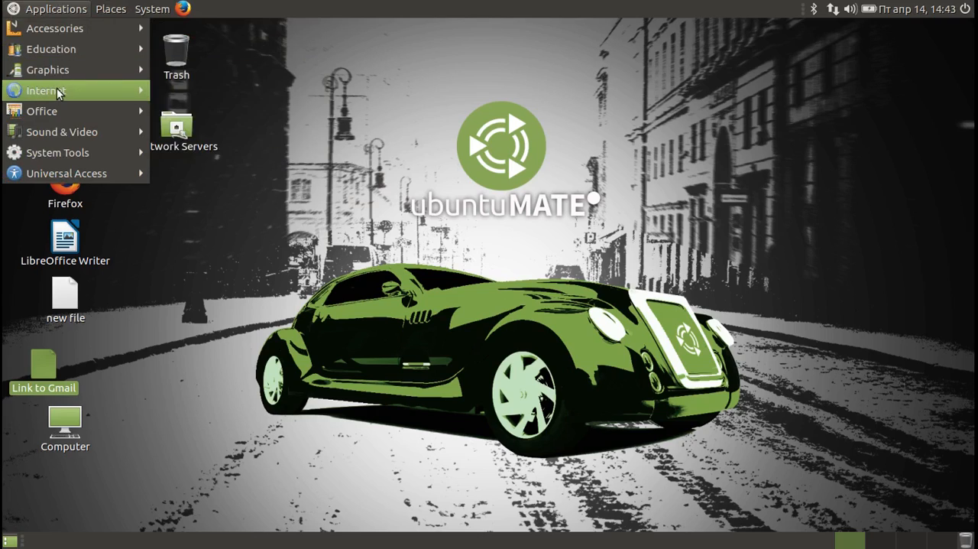
pyautogui.moveTo(59, 92)
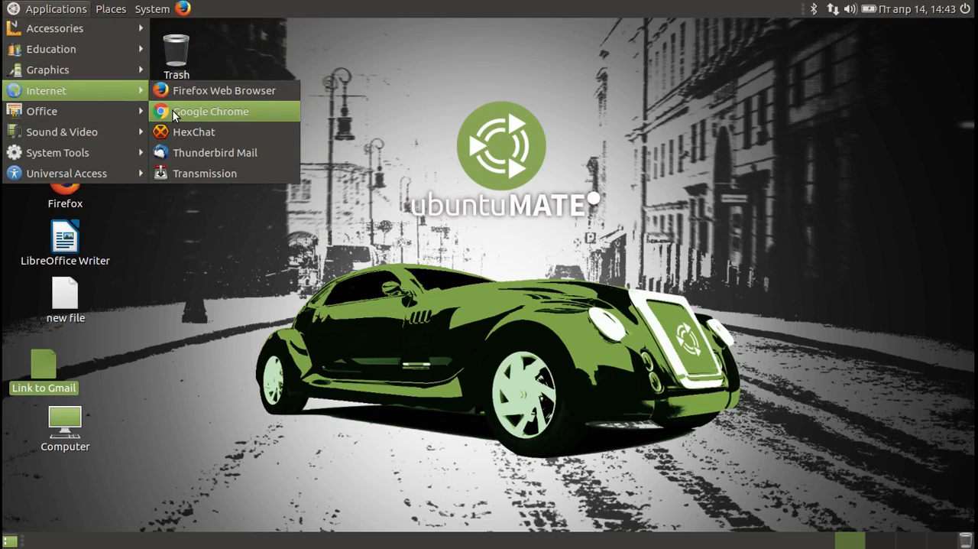
pyautogui.moveTo(101, 111)
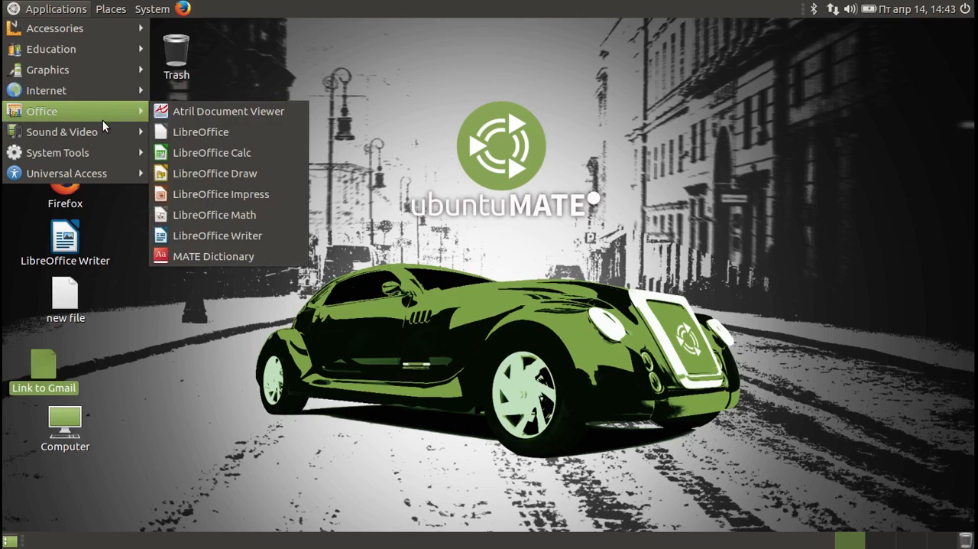
pyautogui.moveTo(105, 152)
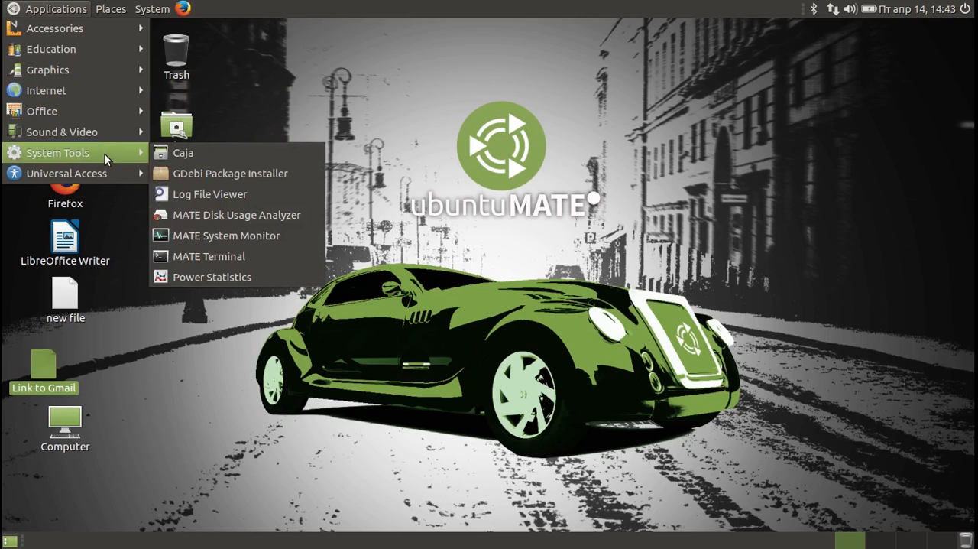
# Open MATE System Monitor, review its Processes and System information, and close it.
pyautogui.click(180, 244)
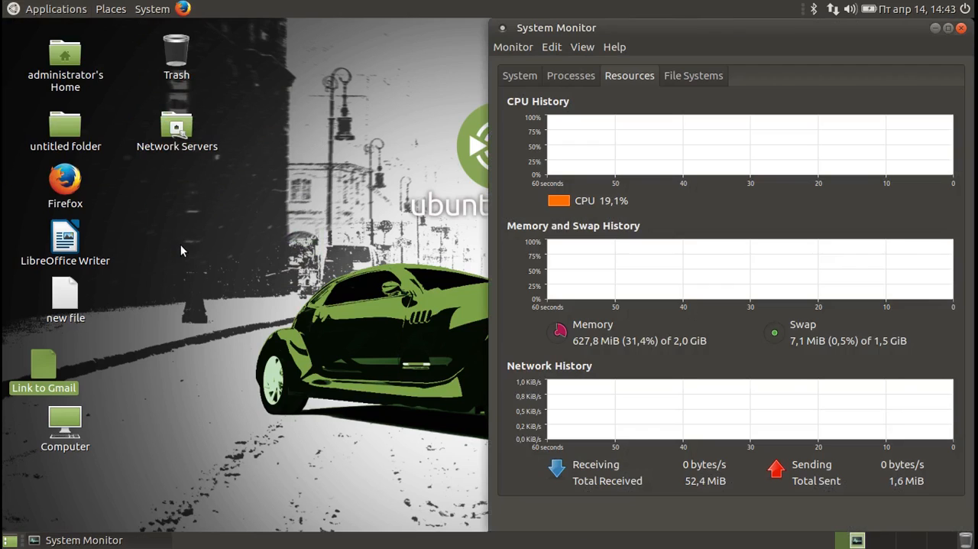
pyautogui.click(579, 78)
pyautogui.click(538, 74)
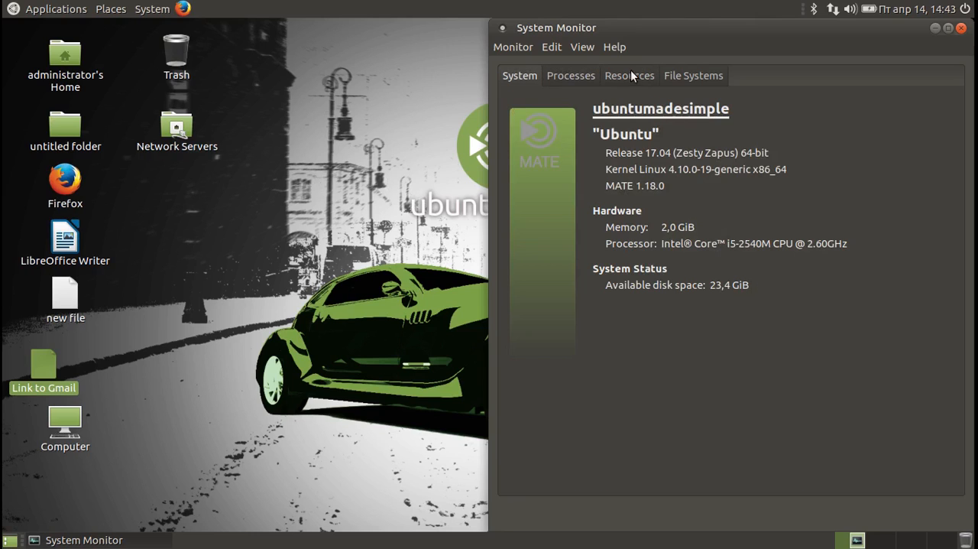
pyautogui.click(961, 29)
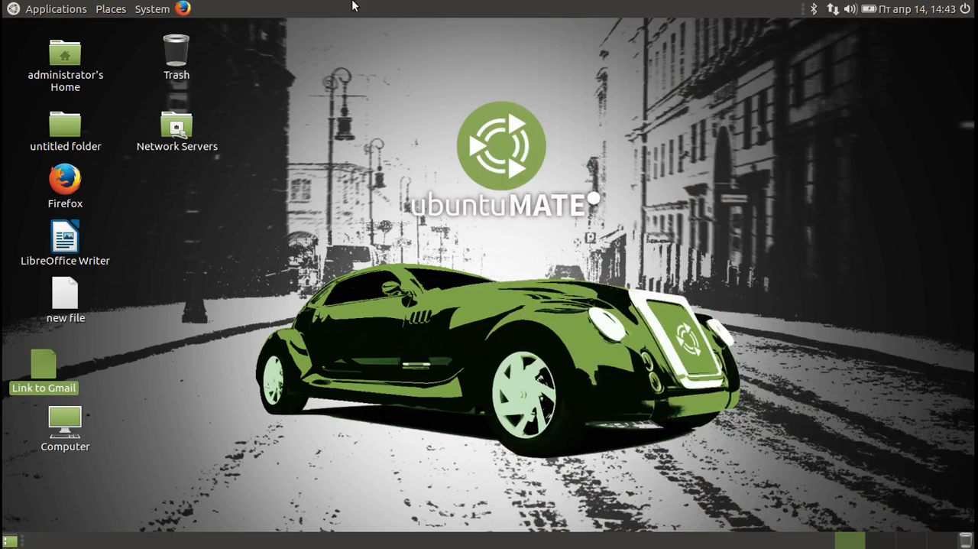
# Launch Firefox from the desktop and view its main menu options, leaving them unchanged.
pyautogui.click(76, 178)
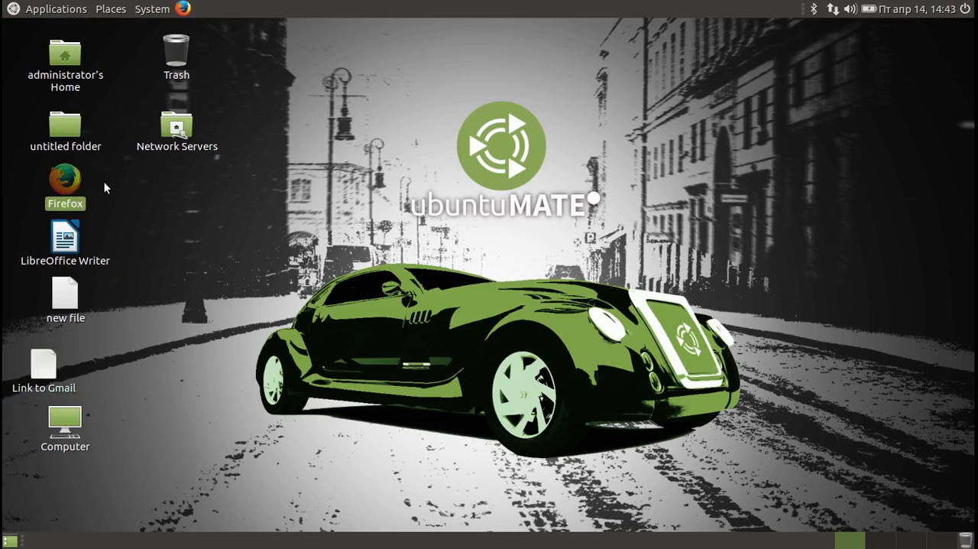
pyautogui.press('Return')
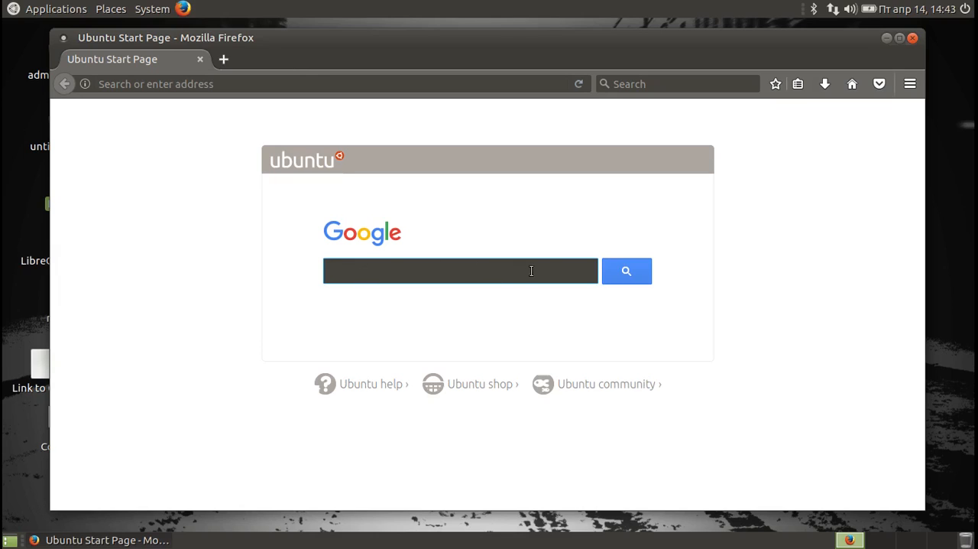
pyautogui.click(911, 84)
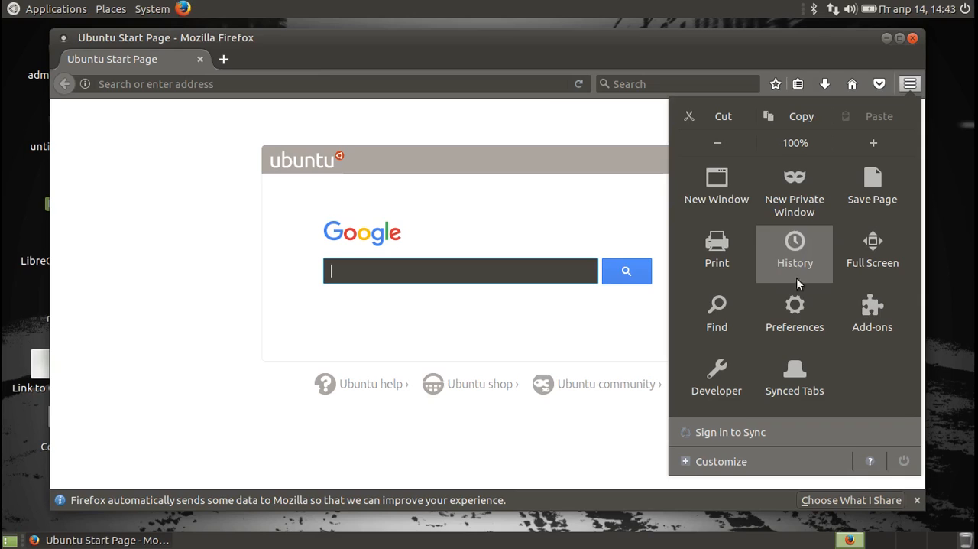
pyautogui.click(417, 75)
# Go to youtube.com in Firefox.
pyautogui.click(417, 75)
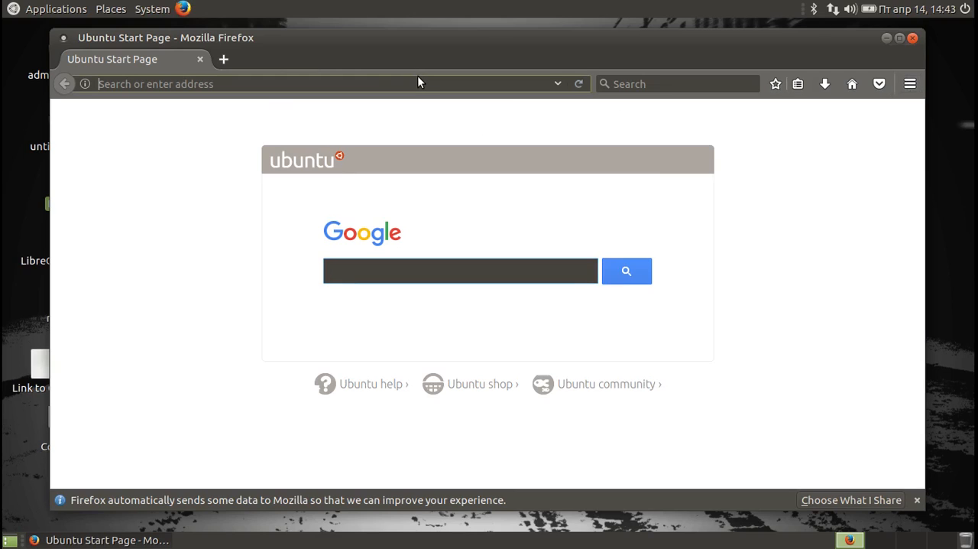
pyautogui.write('yo')
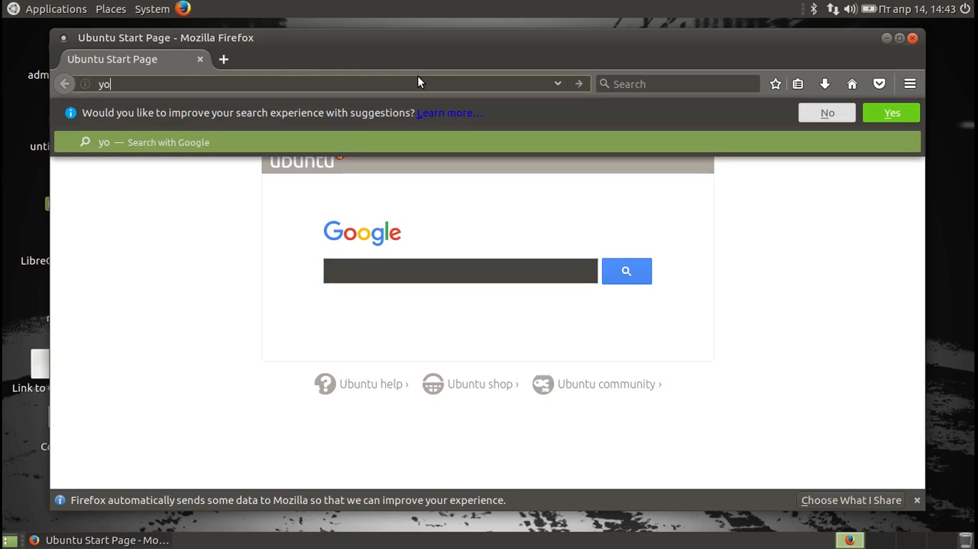
pyautogui.write('utbue')
pyautogui.press('BackSpace')
pyautogui.press('BackSpace')
pyautogui.press('BackSpace')
pyautogui.write('ube.com')
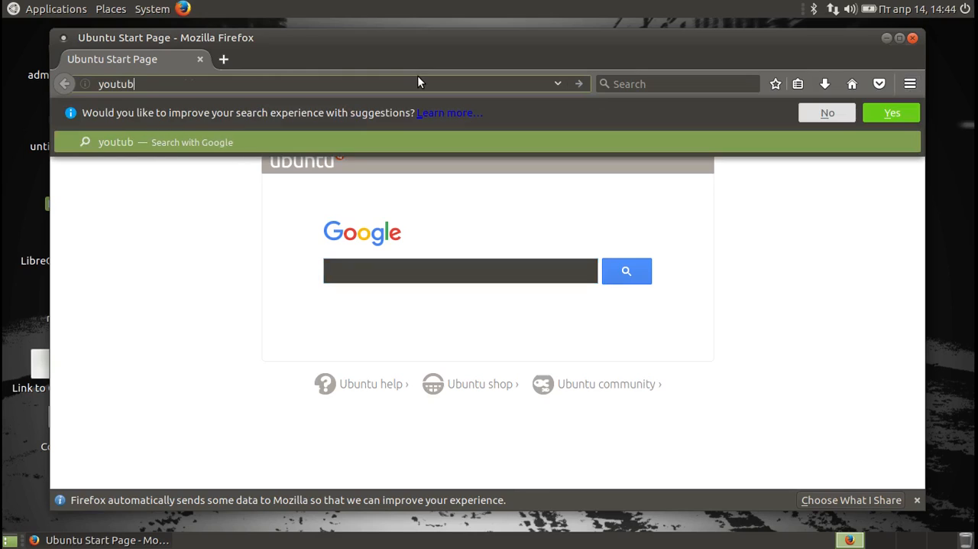
pyautogui.press('Return')
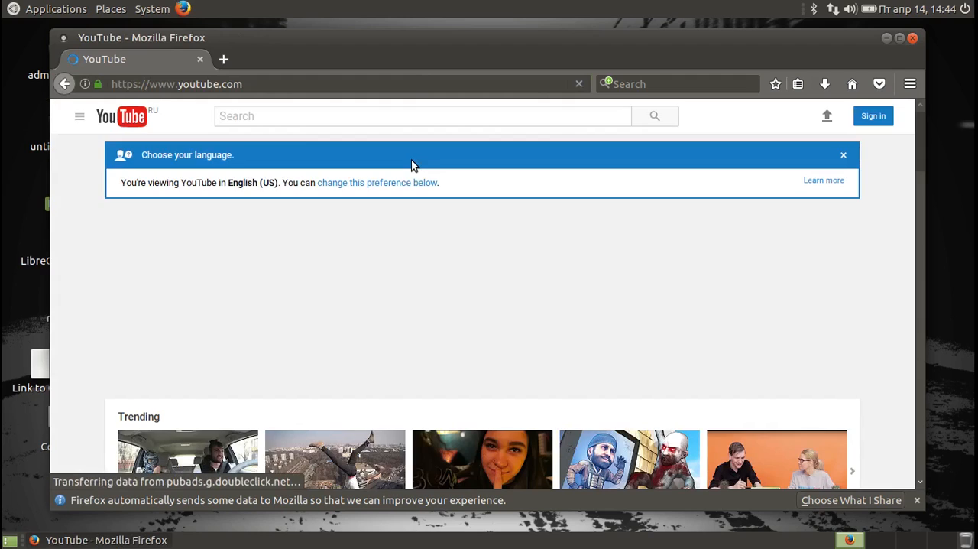
# Enter the test text "jdfwfg" in YouTube's search field without running the search.
pyautogui.click(375, 115)
pyautogui.write('jdfwfg')
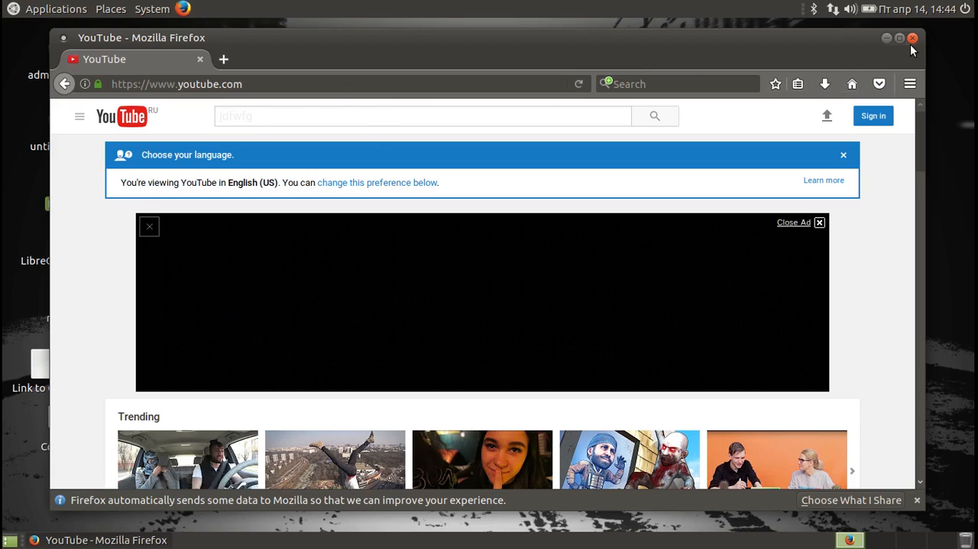
# Close Firefox and bring up the system shutdown dialog.
pyautogui.click(913, 38)
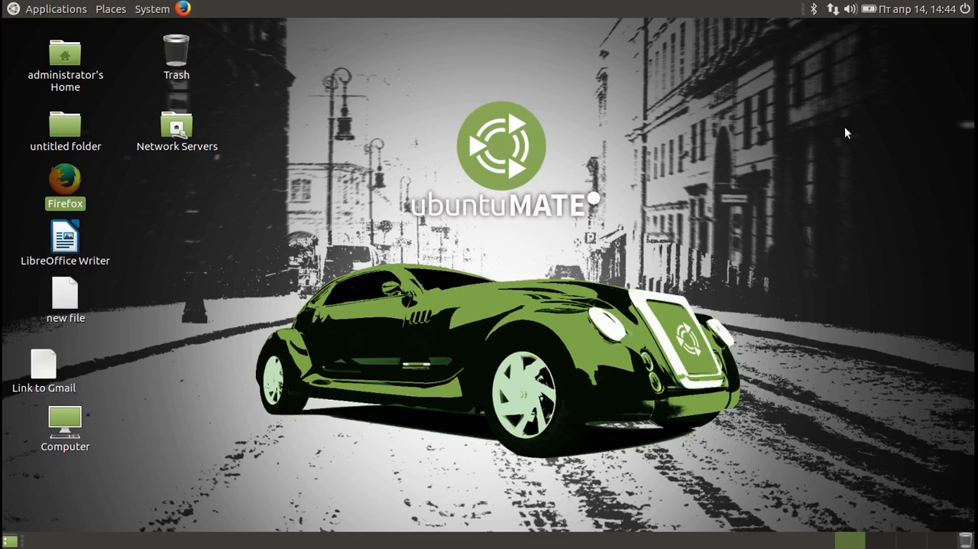
pyautogui.click(966, 9)
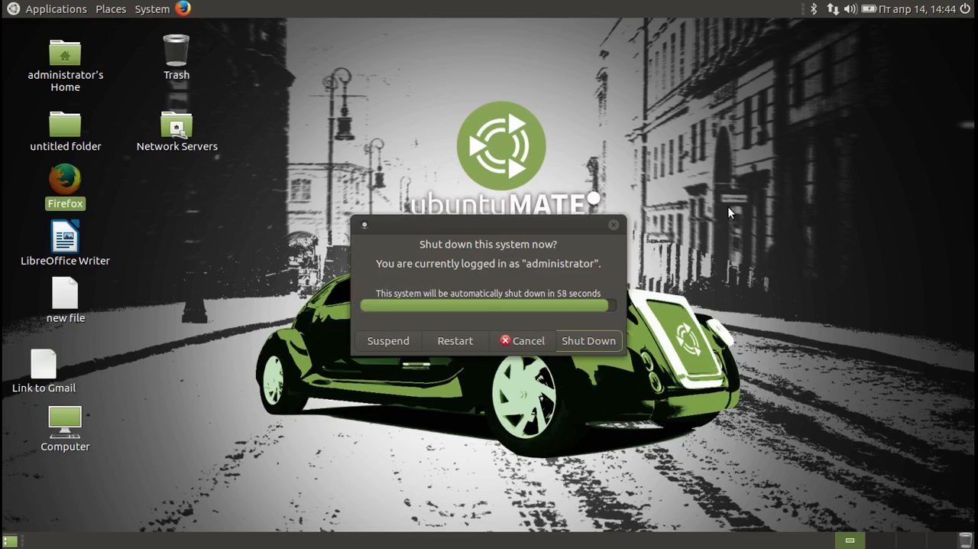